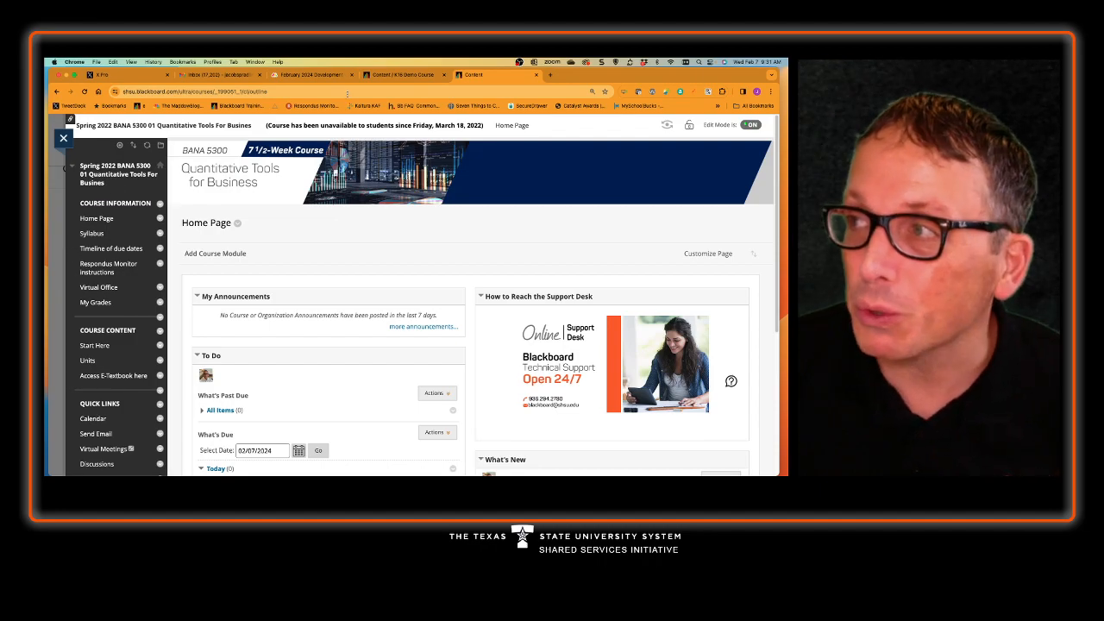
- Compare the K16 Demo Course's content list with the course menu of the original BANA 5300 course
click(392, 76)
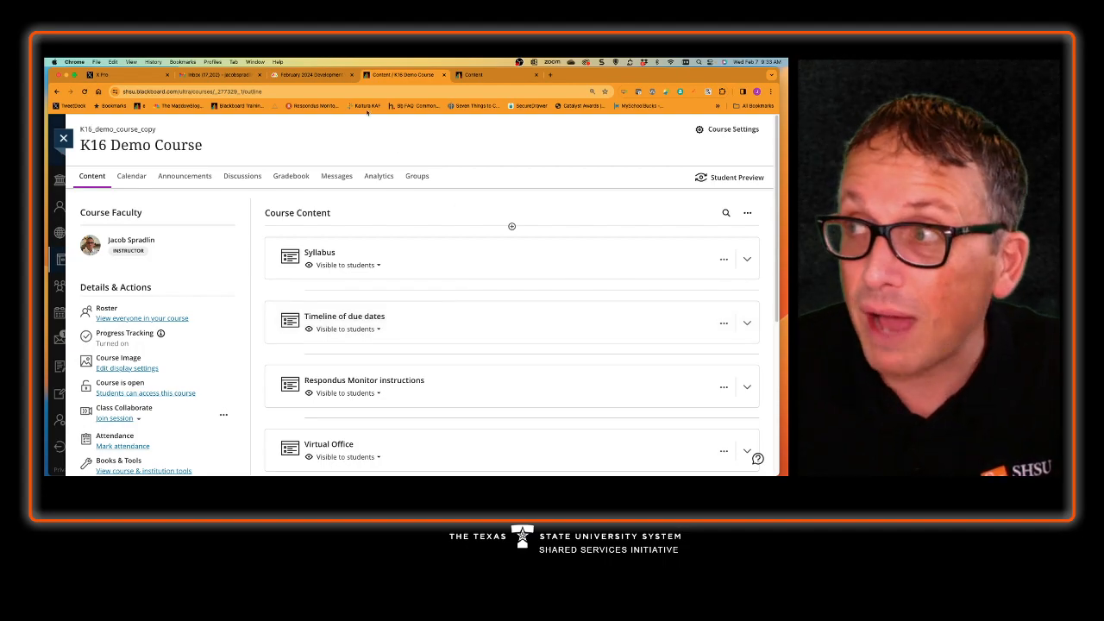
click(474, 74)
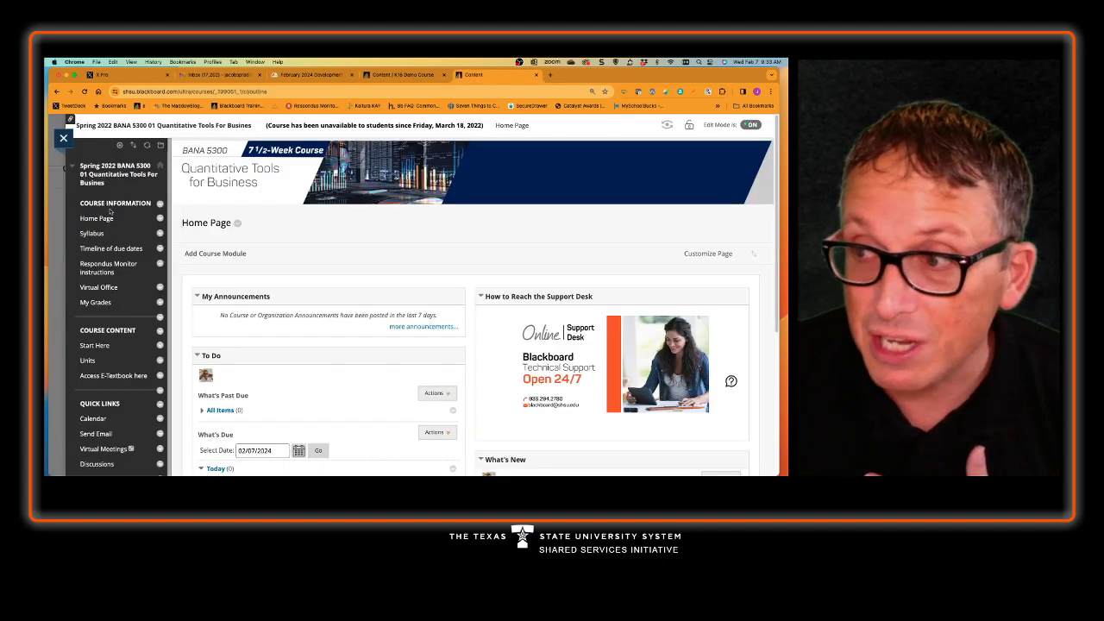
click(408, 75)
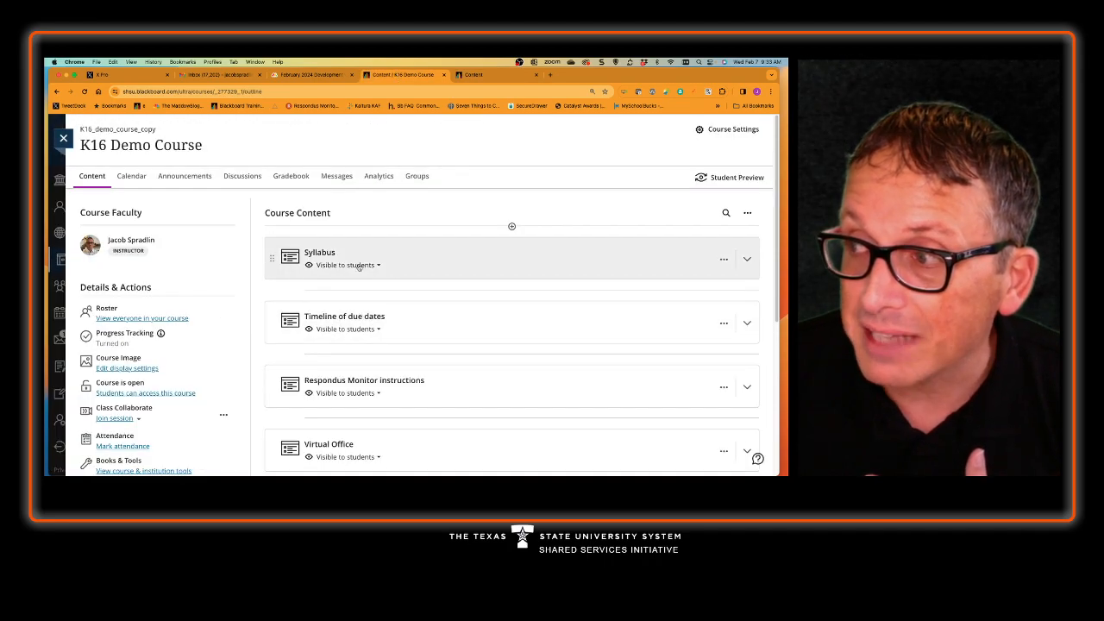
click(474, 75)
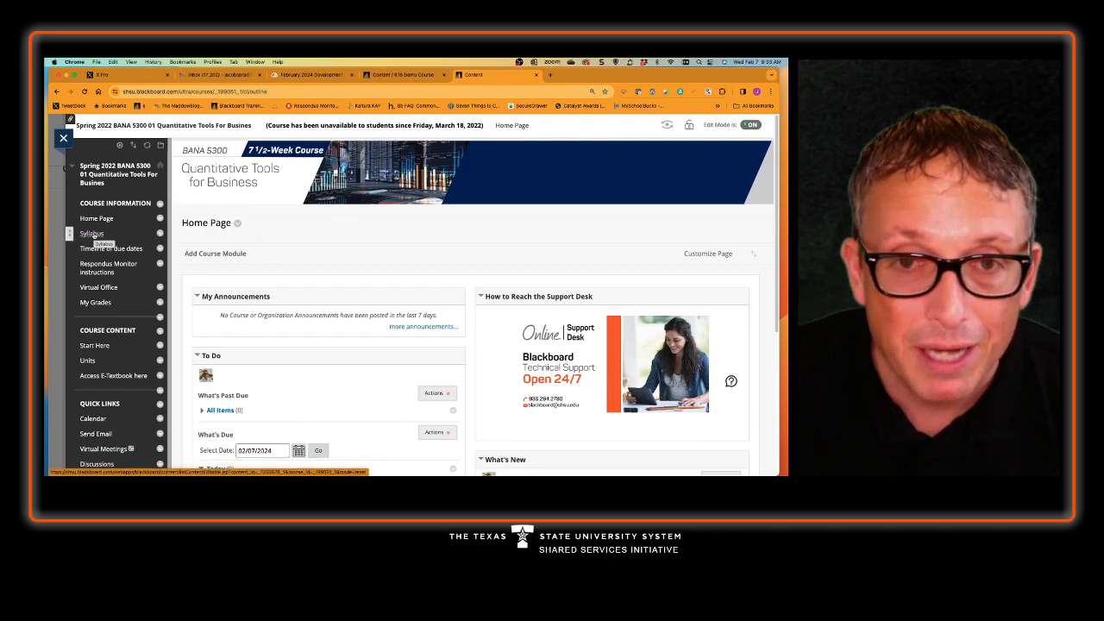
click(397, 76)
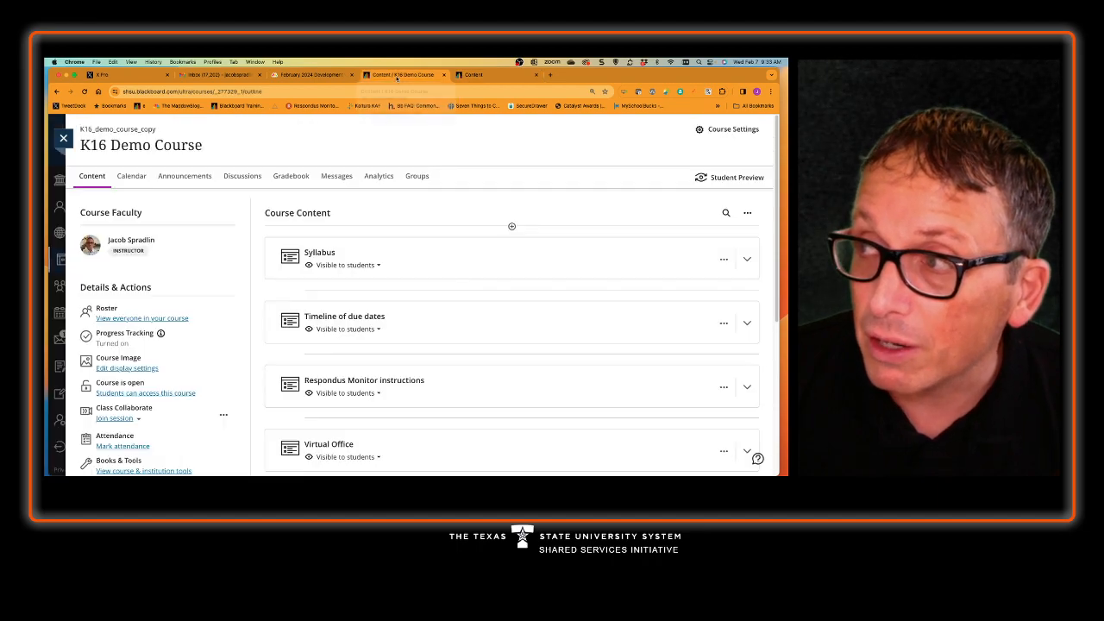
- Review the contents of the Syllabus and Units learning modules in the K16 Demo Course, collapsing each one again
click(406, 250)
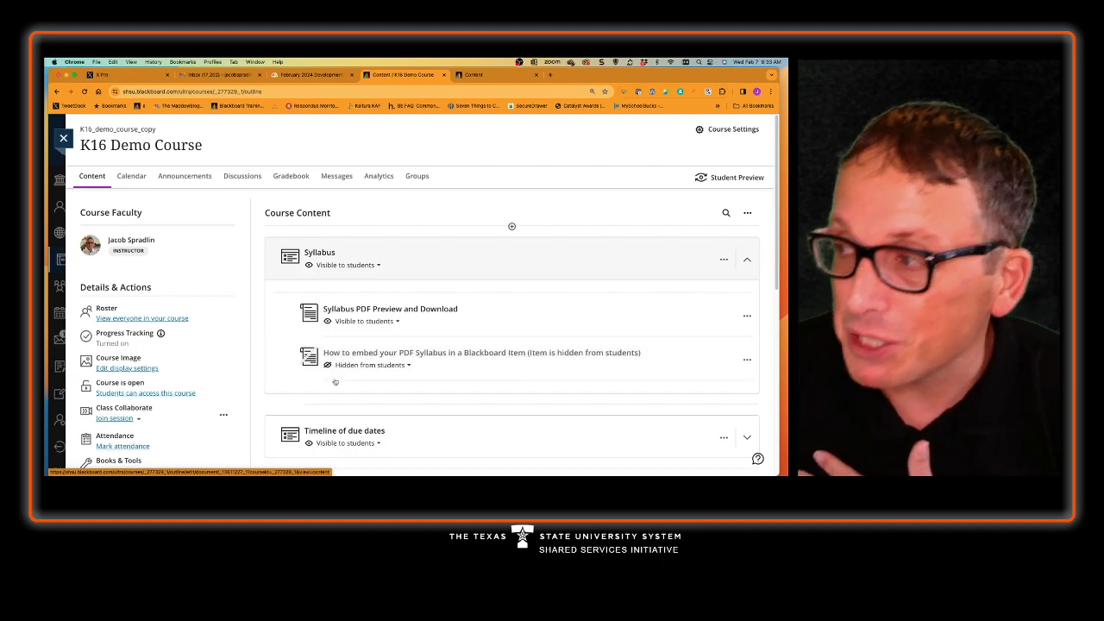
click(412, 252)
scroll(411, 364, down, 5)
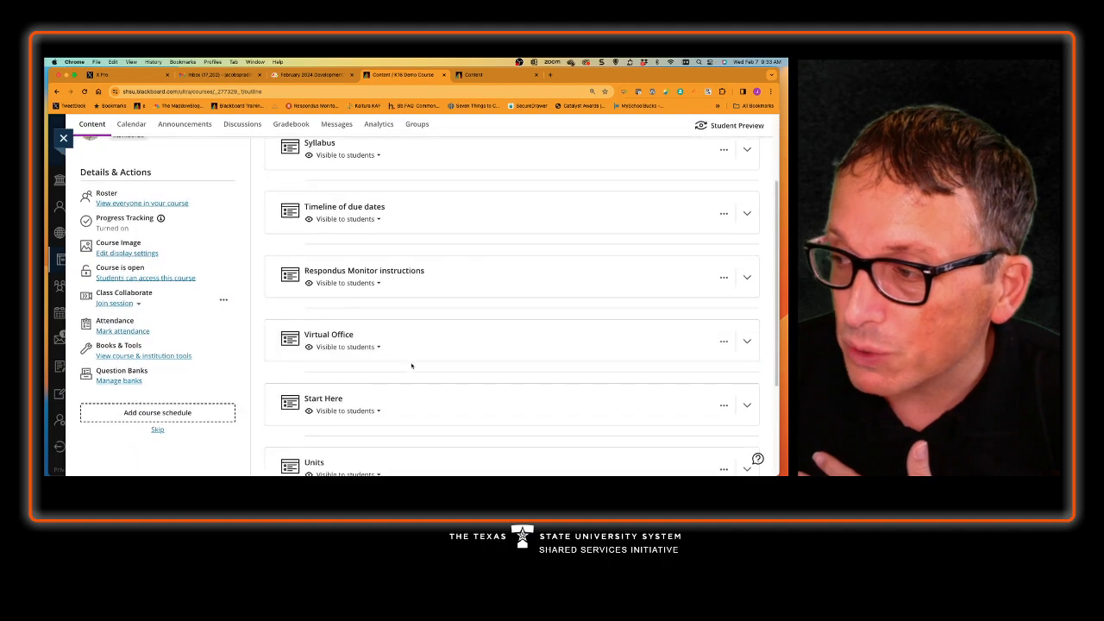
scroll(411, 365, up, 2)
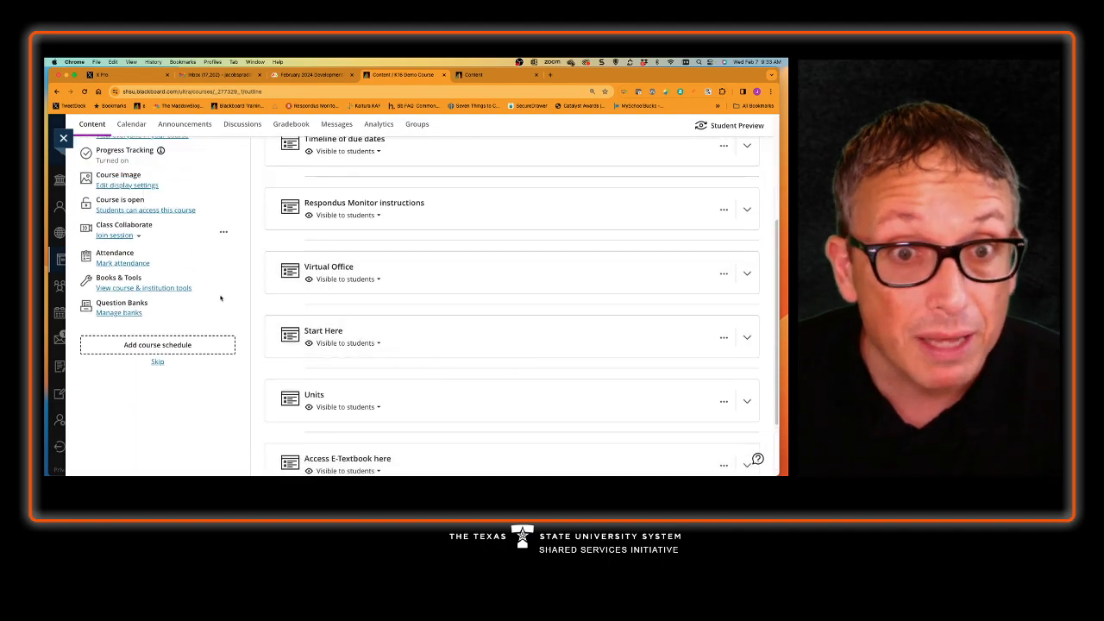
scroll(388, 377, down, 2)
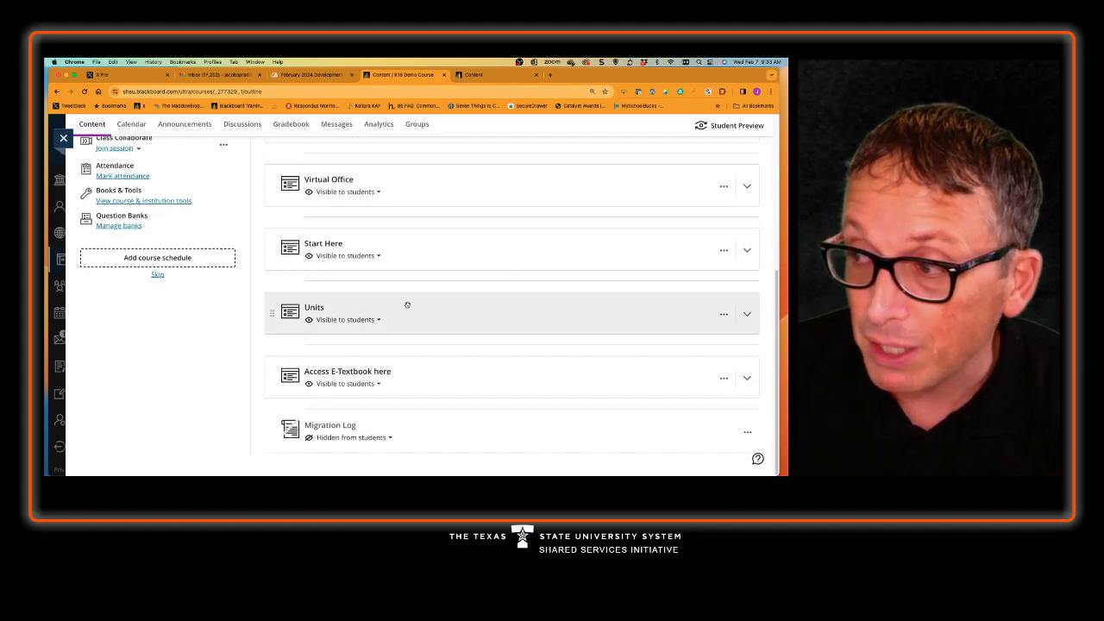
click(405, 306)
scroll(405, 354, down, 4)
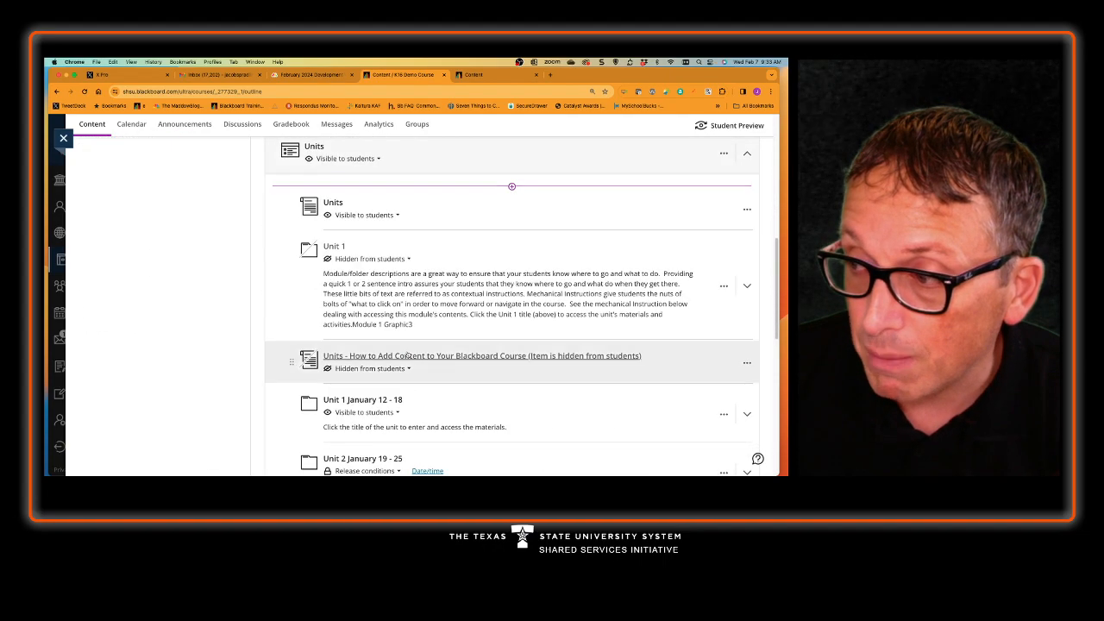
scroll(407, 354, up, 4)
click(457, 336)
scroll(444, 353, up, 5)
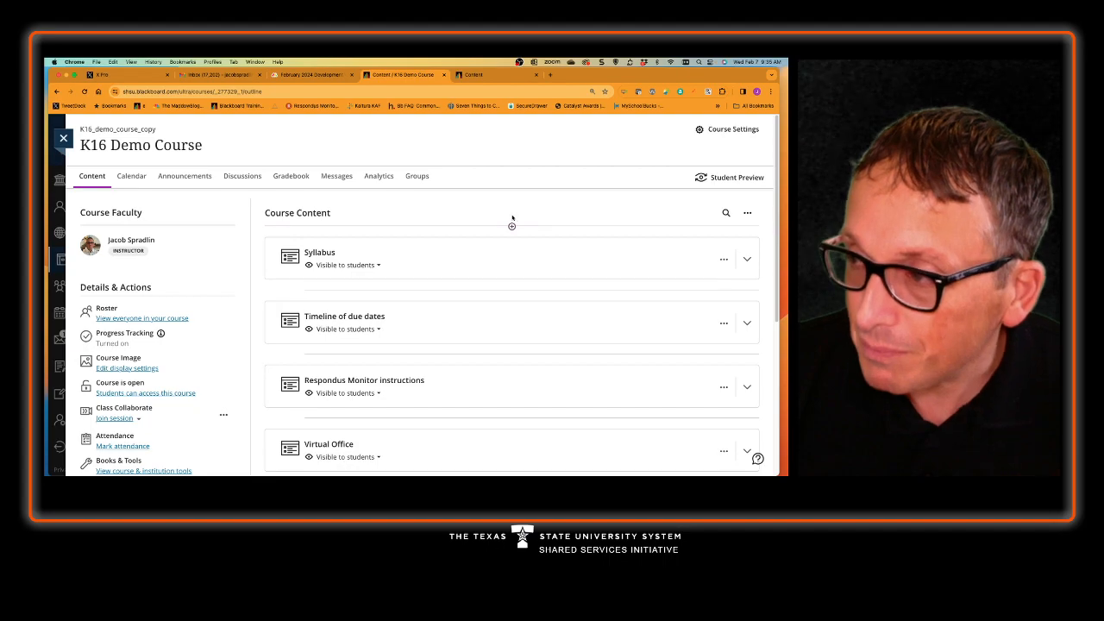
- Create a folder named Course Information above the Syllabus module and make it visible to students
click(512, 227)
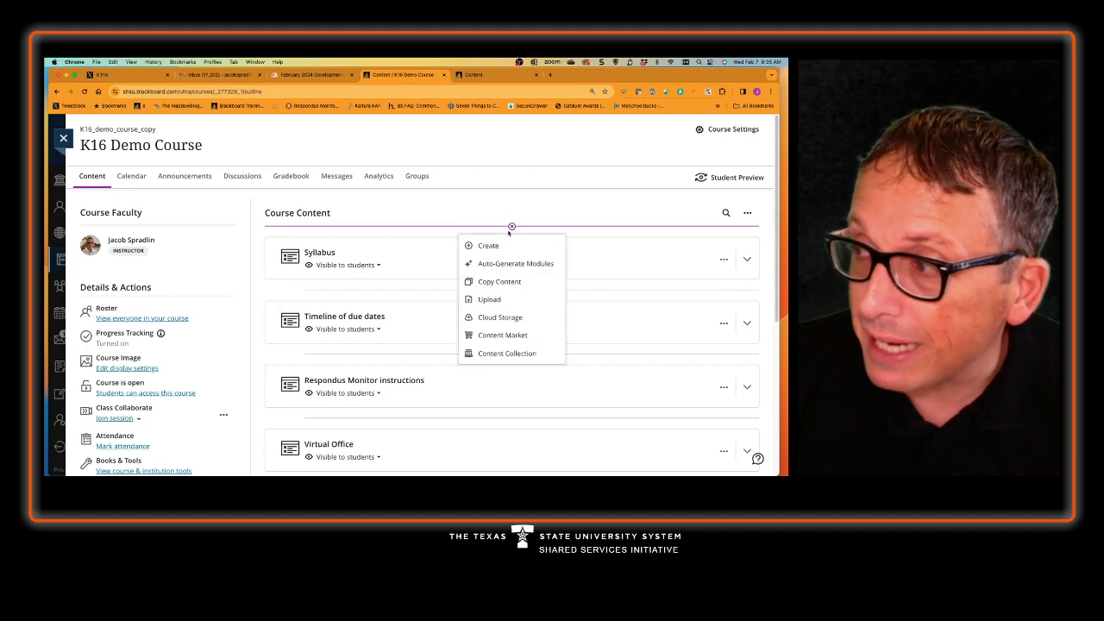
click(489, 247)
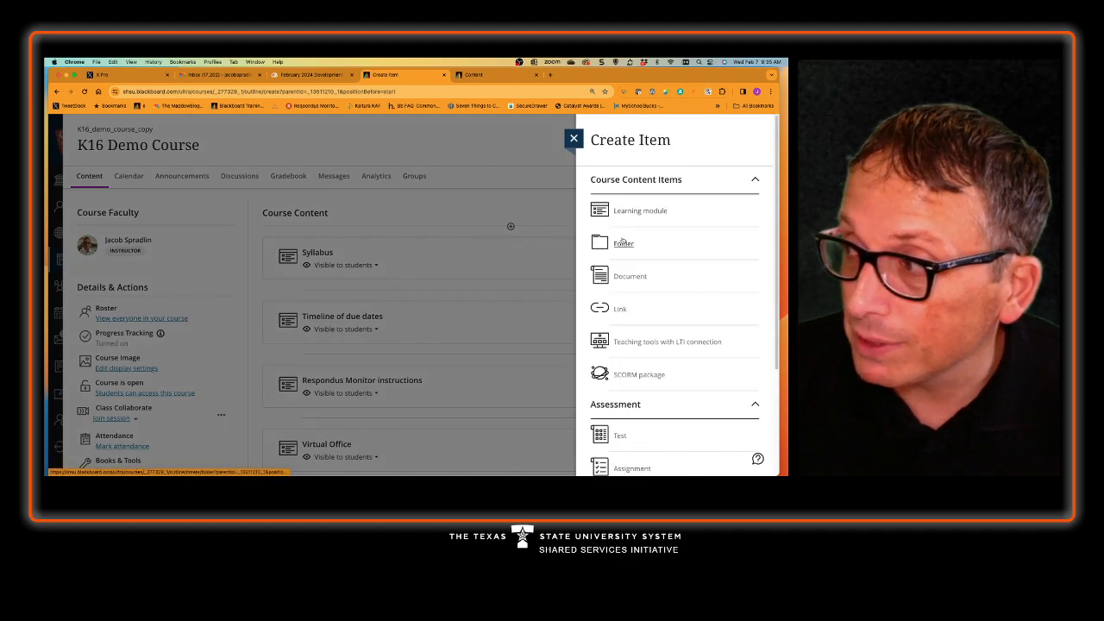
click(622, 245)
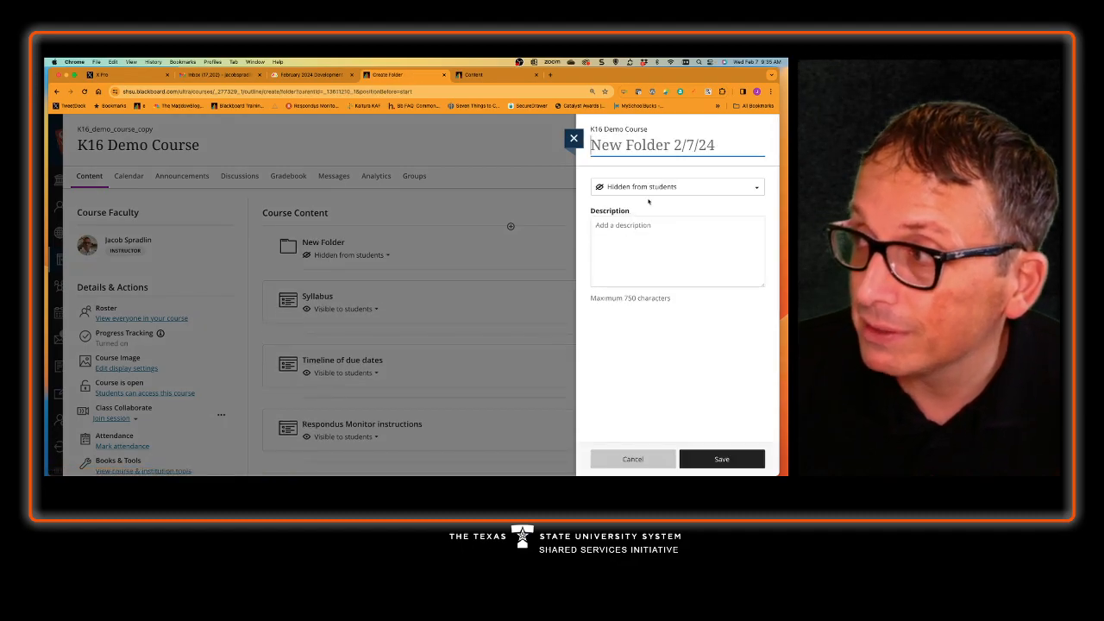
text(Cou)
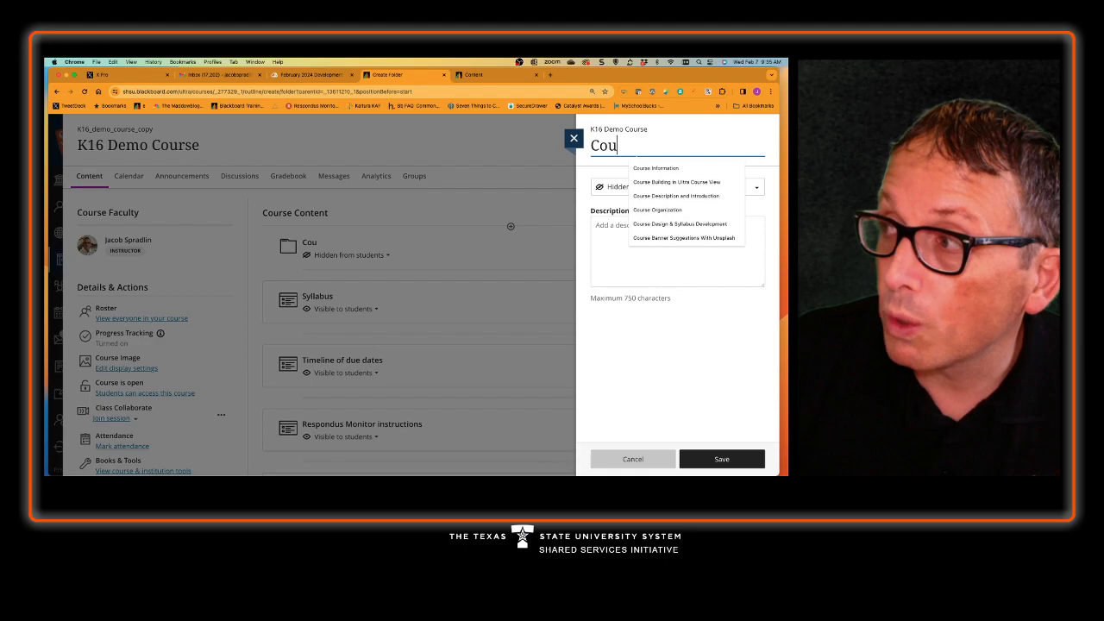
text(rse Information)
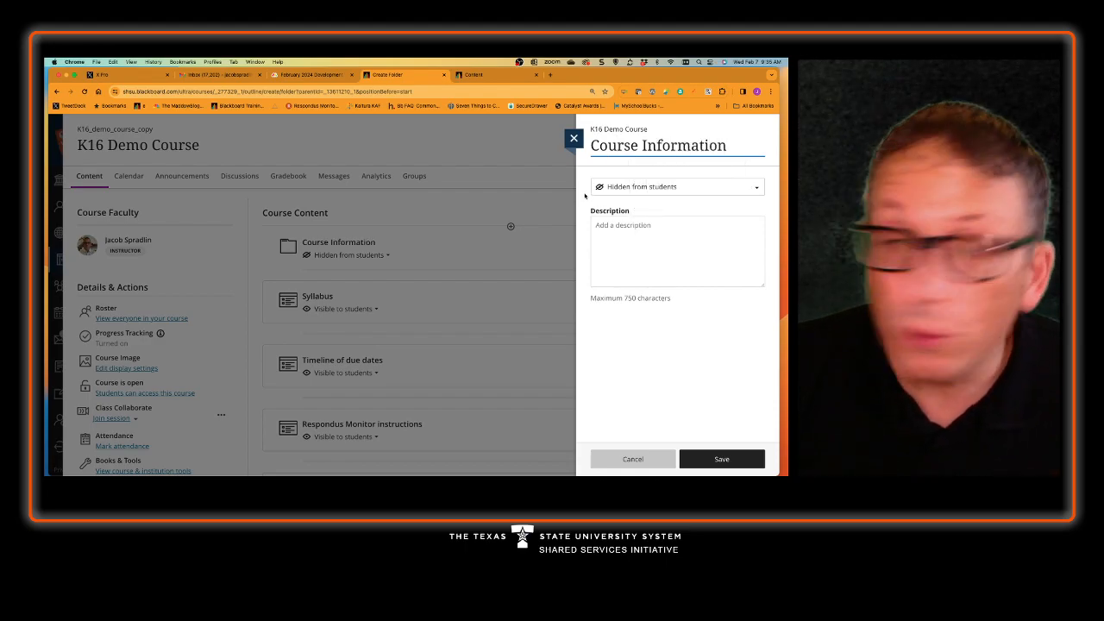
click(633, 187)
click(635, 203)
- Add the folder description "This folder contains the course syllabus, Timeline of due dates, Respondus Monitor instructions and more." and save the folder
click(659, 234)
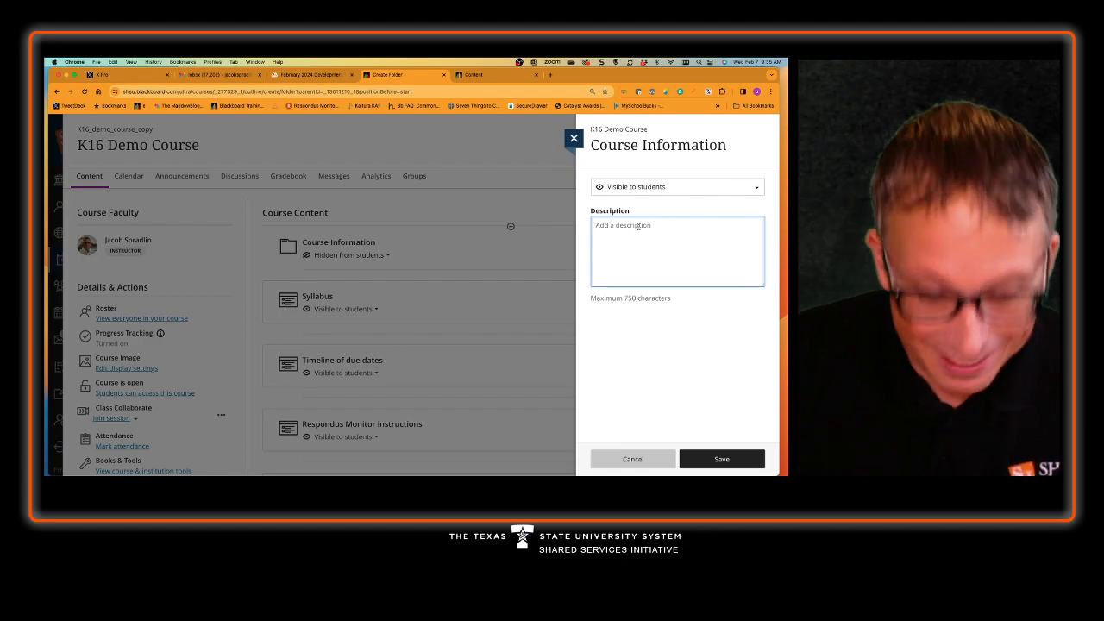
text(this)
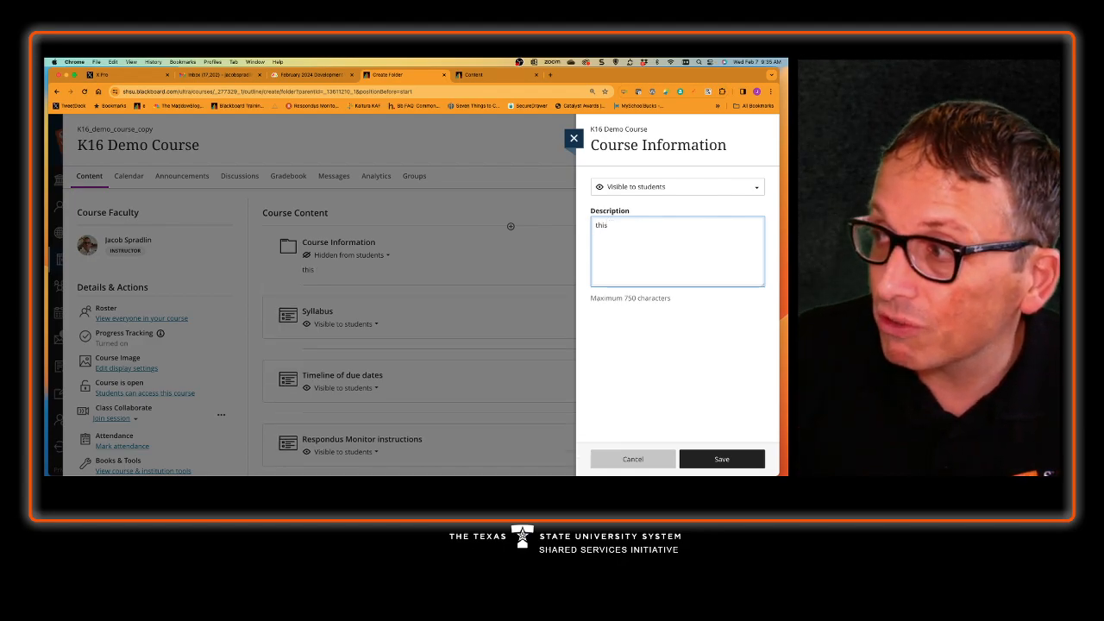
text( fois fold)
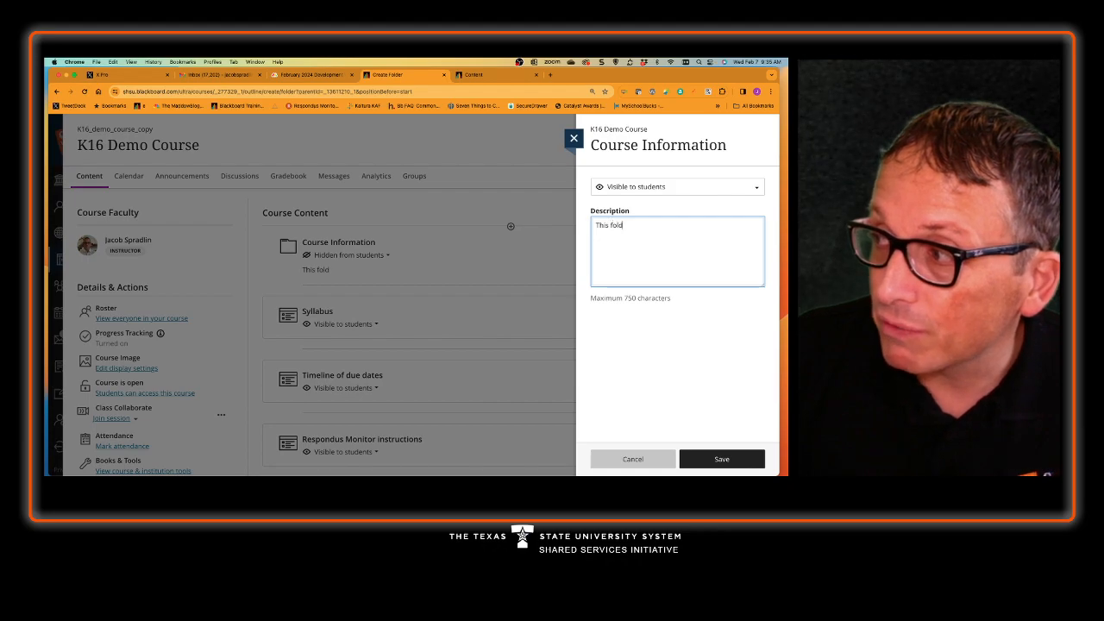
text(er contains the cou)
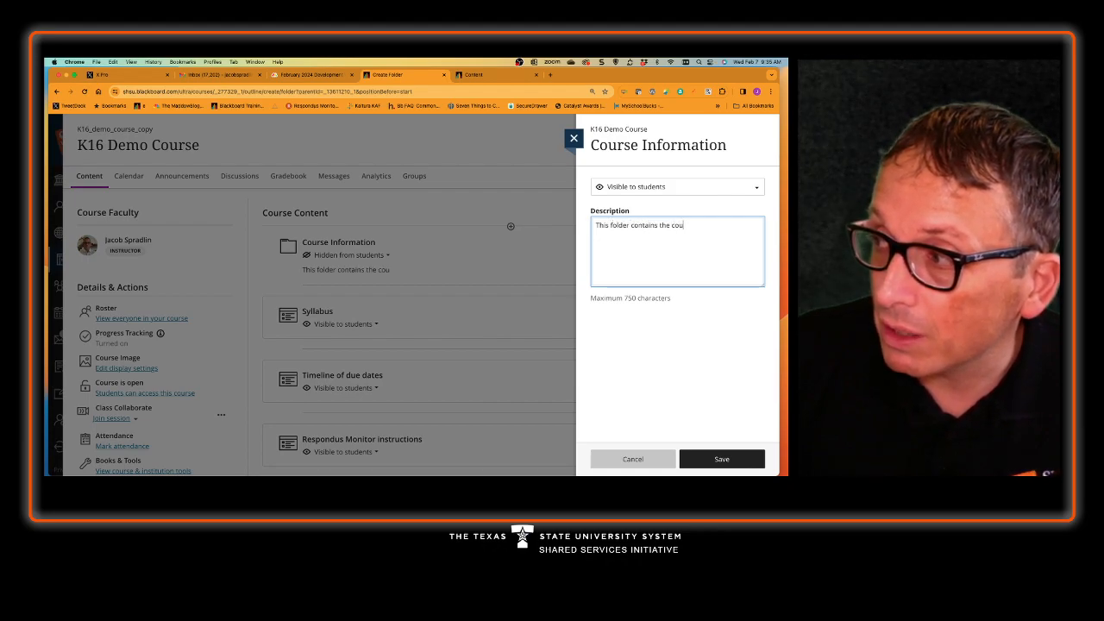
text(rse syllabus, Timeline of)
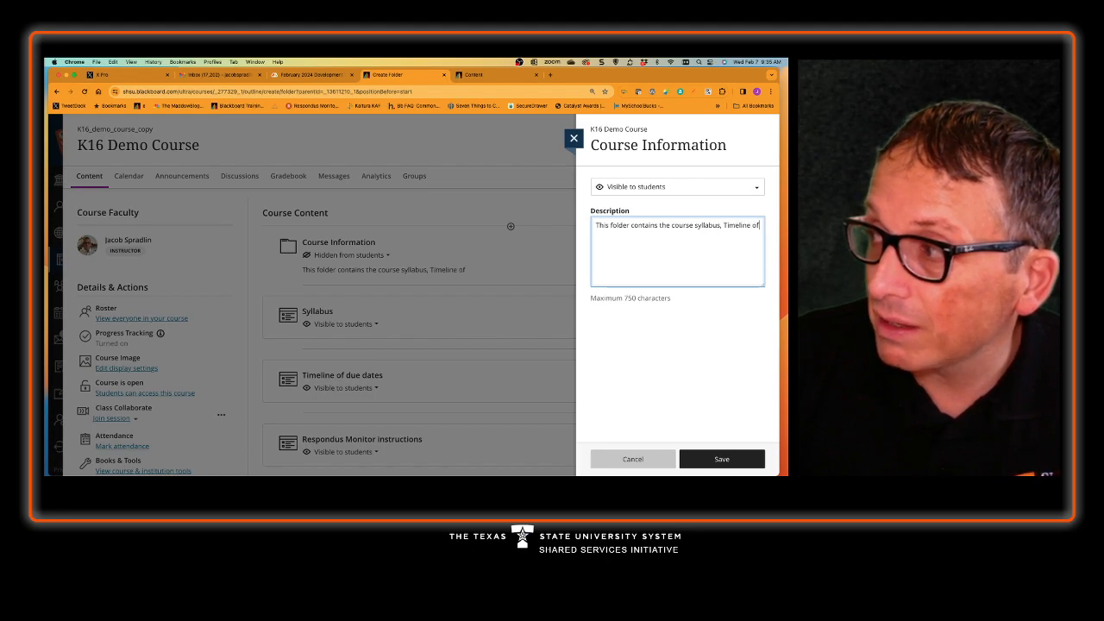
text( due dates, Resopndus)
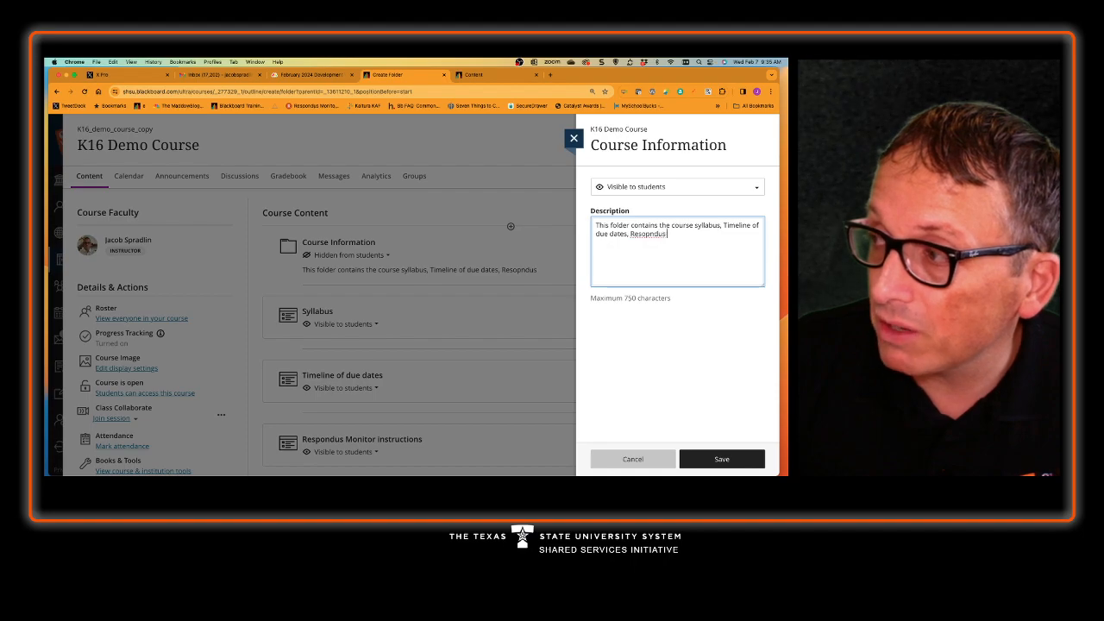
text( Monitor)
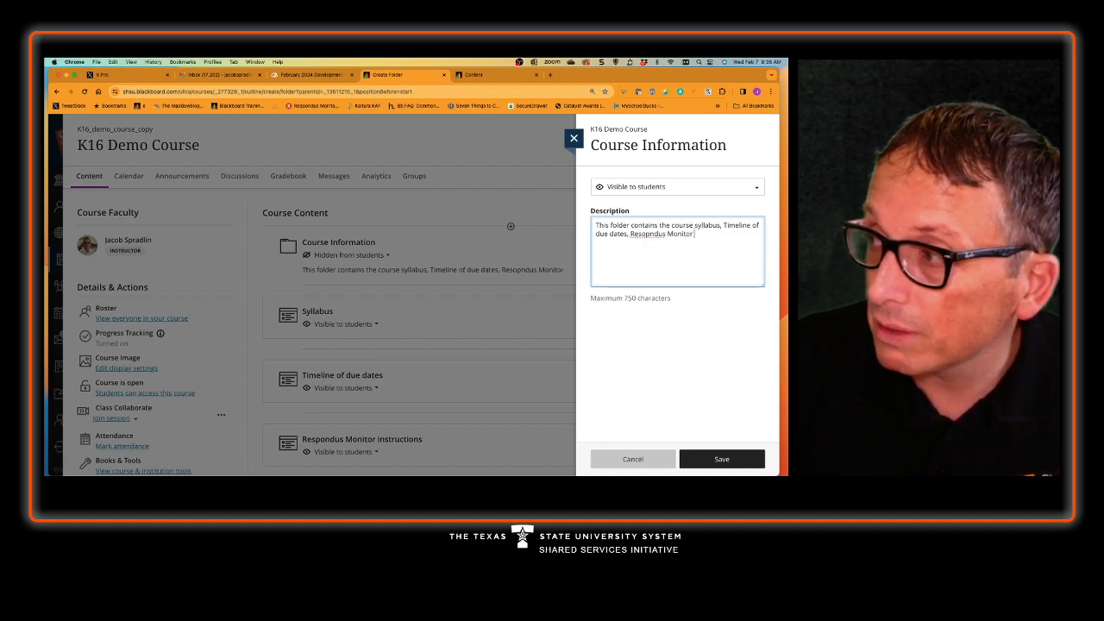
text( instrucitons)
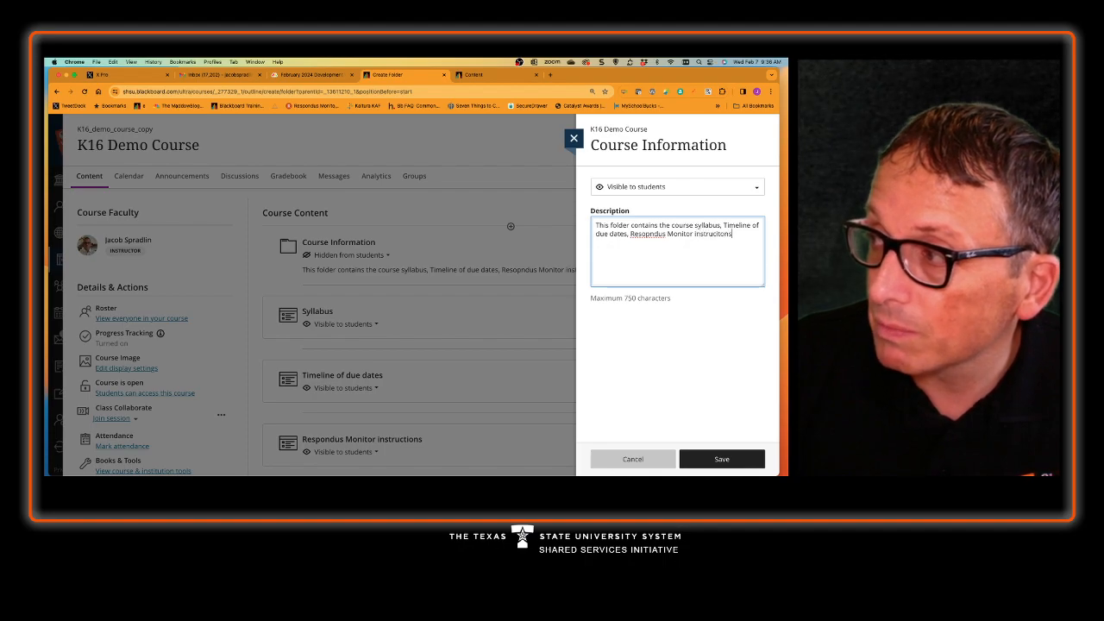
key(BackSpace)
key(BackSpace)
key(BackSpace)
key(BackSpace)
key(BackSpace)
text(tions and more.)
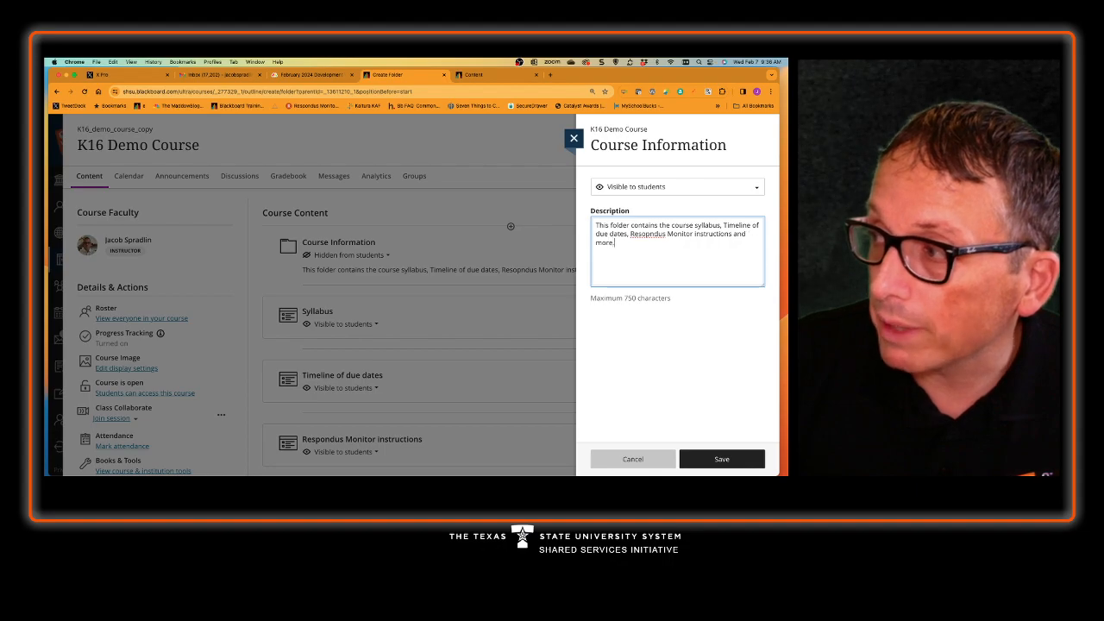
right_click(648, 236)
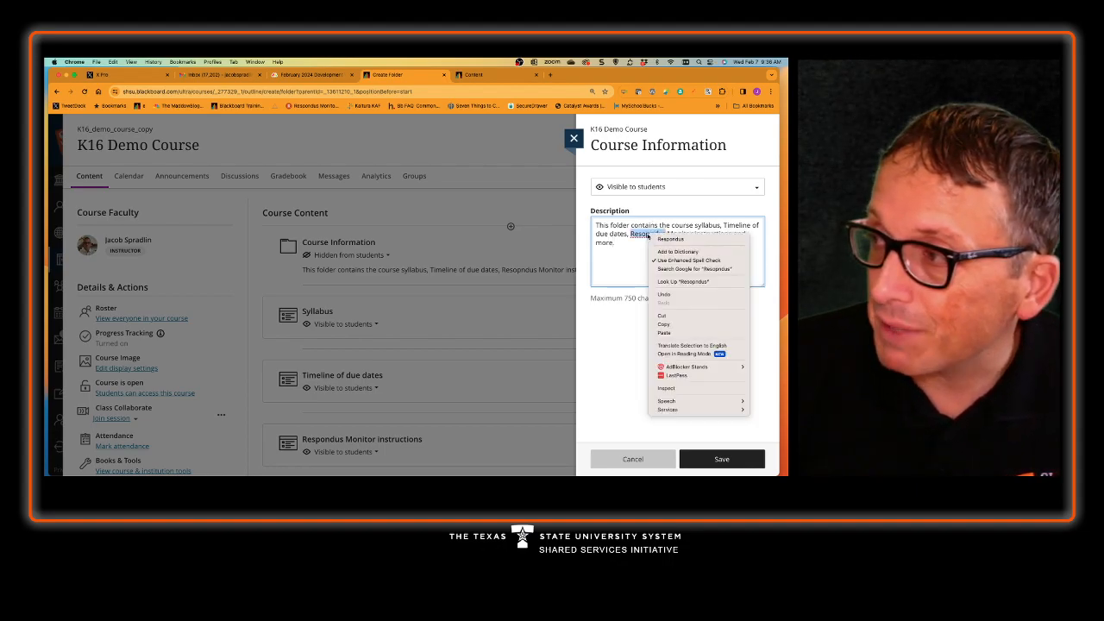
click(666, 239)
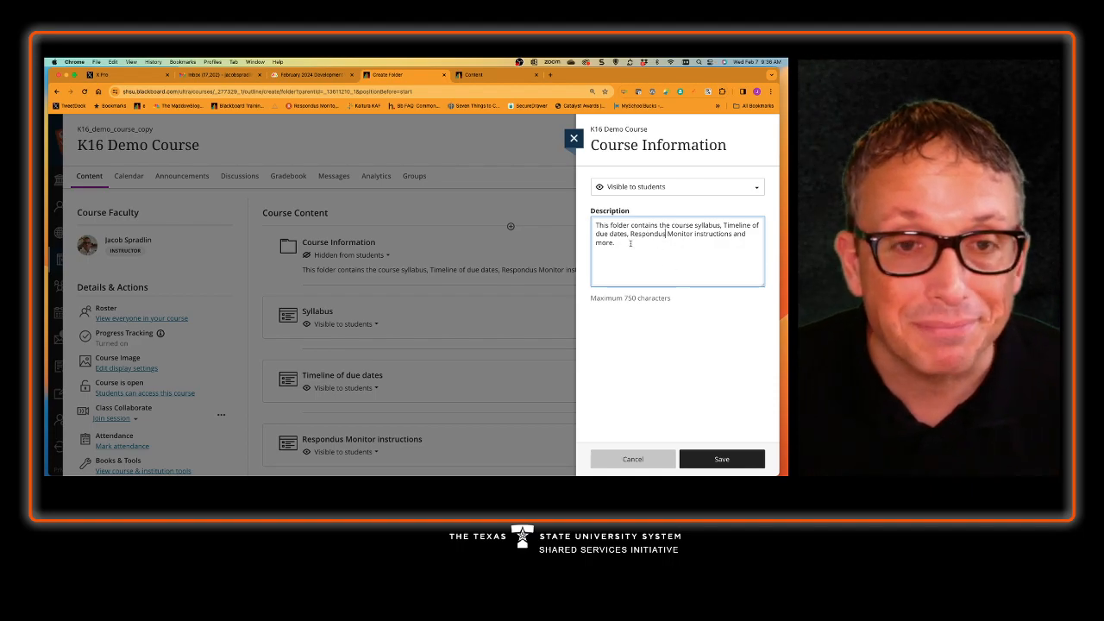
click(722, 463)
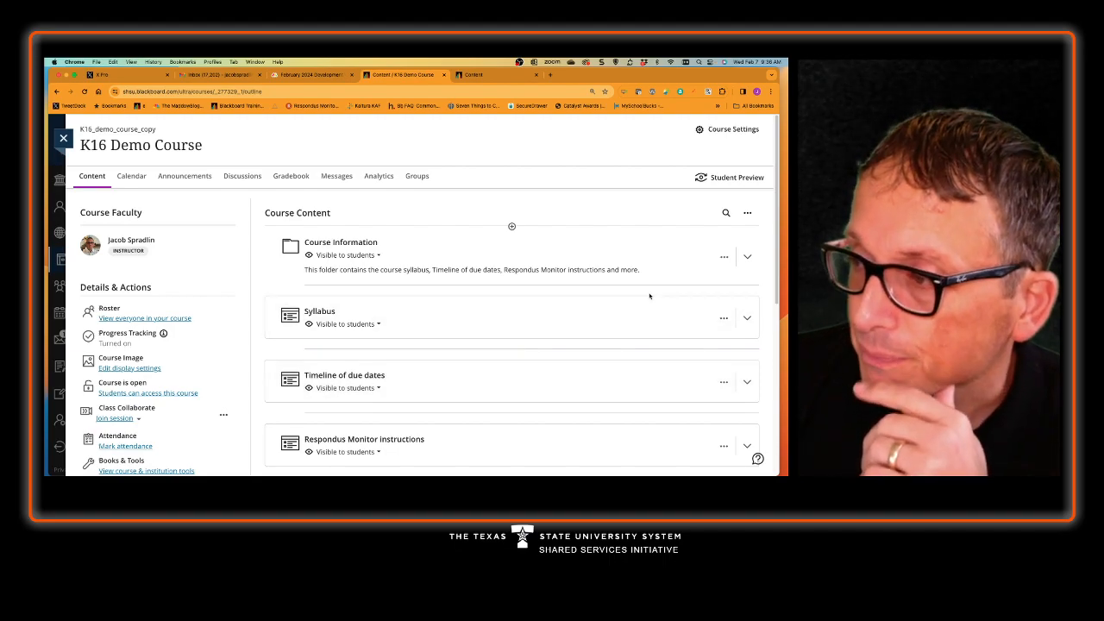
- Open Syllabus PDF Preview and Download in the Syllabus module and save its PDF syllabus to the computer
click(571, 311)
scroll(568, 314, down, 2)
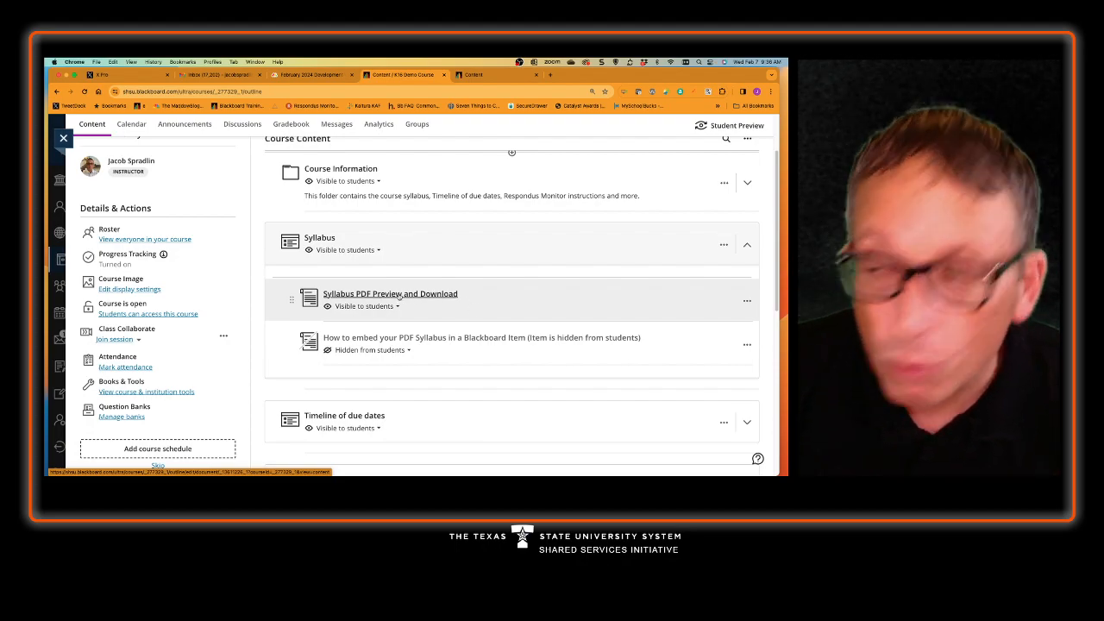
click(398, 296)
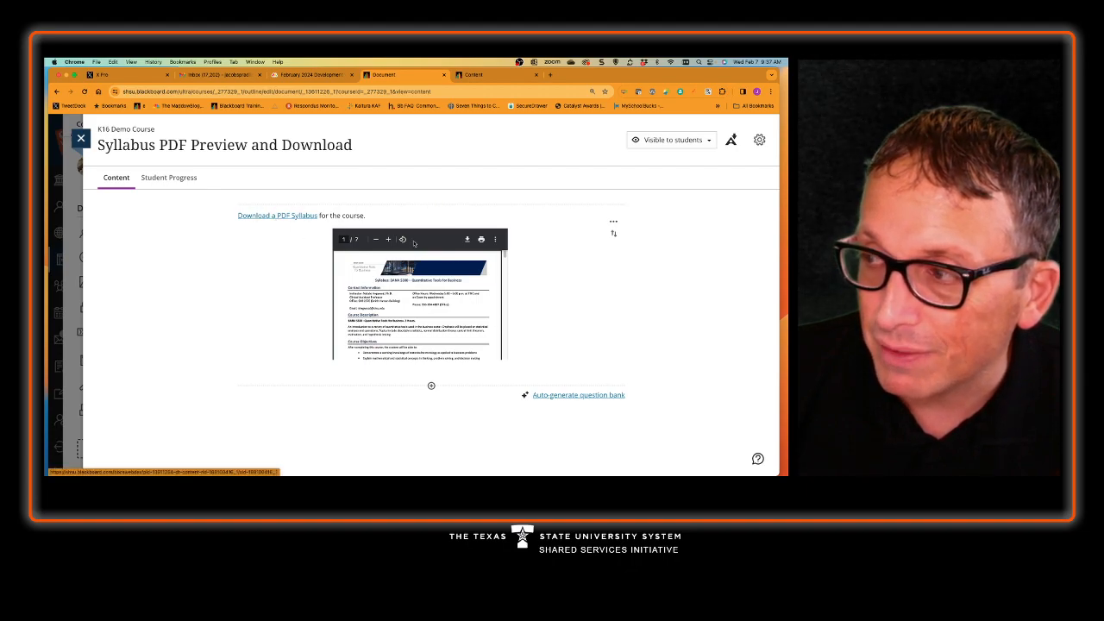
click(259, 217)
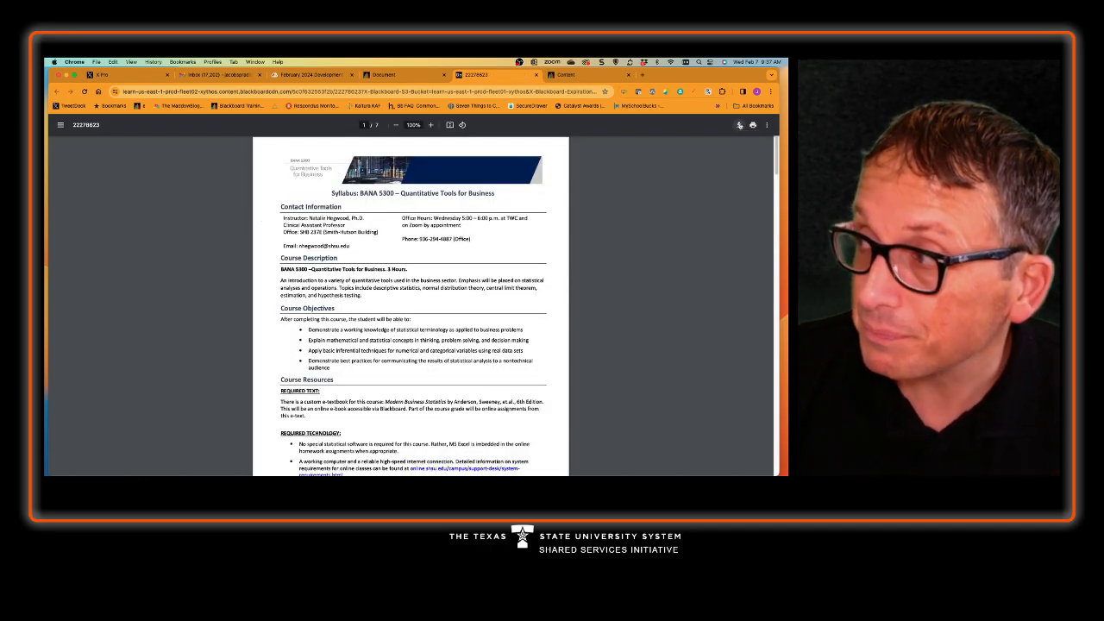
click(739, 125)
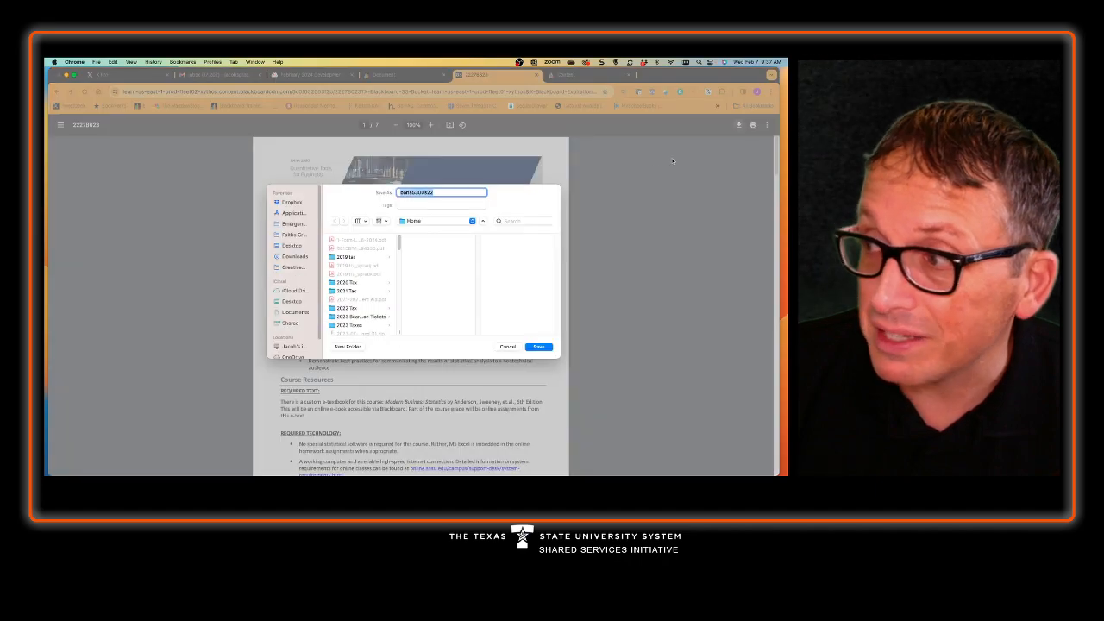
click(428, 221)
click(425, 269)
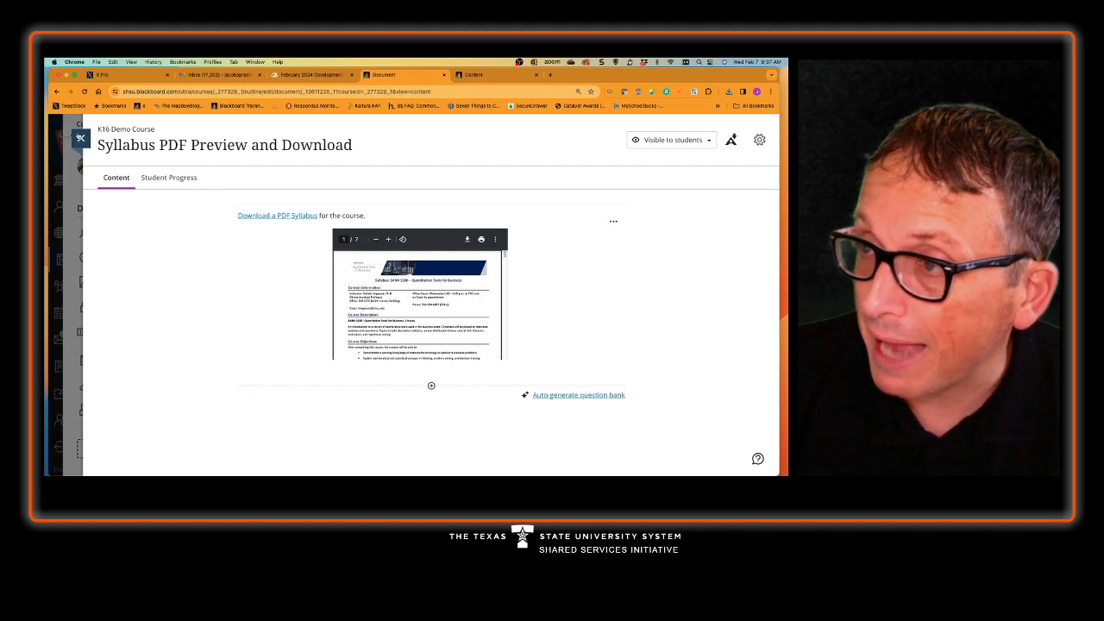
- Close the syllabus document and expand the Course Information folder in the course content
click(82, 138)
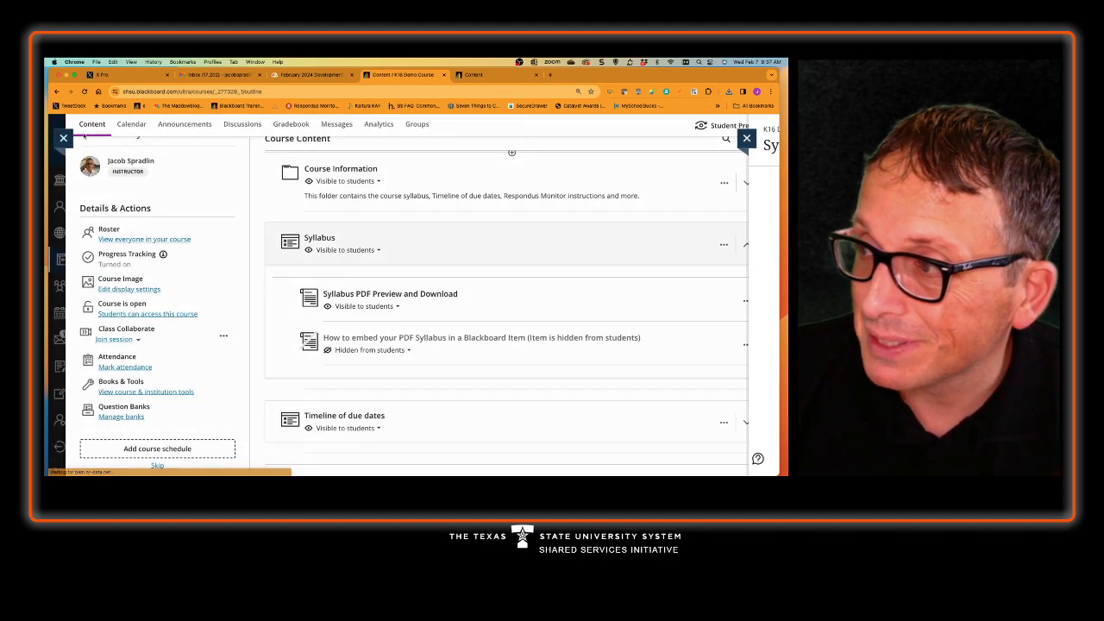
scroll(582, 257, up, 2)
click(434, 251)
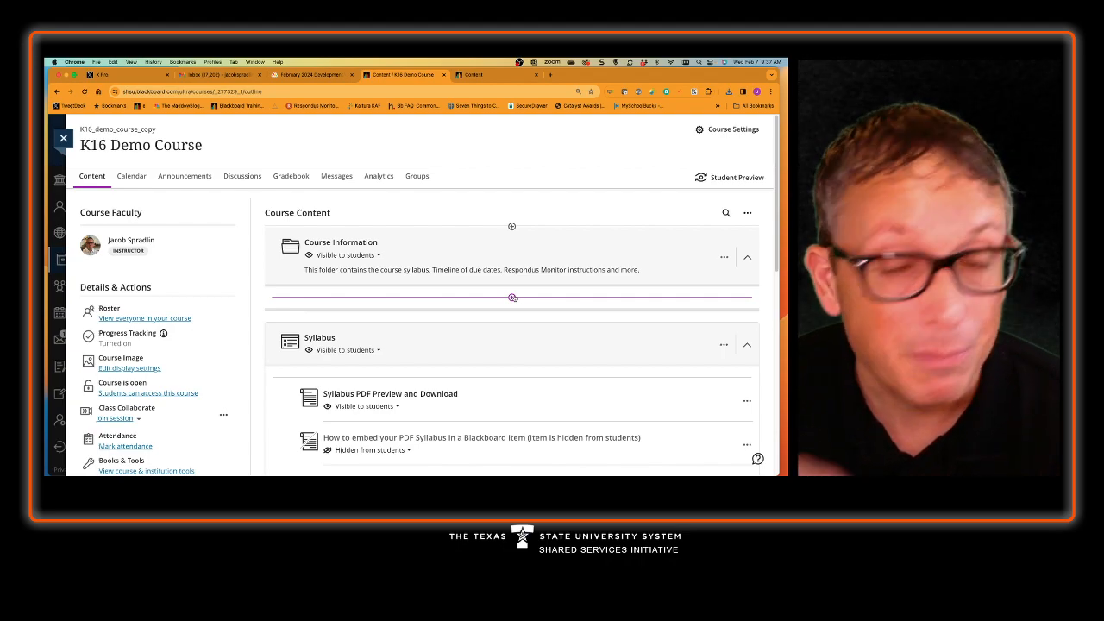
- Upload the file bana5300s22.pdf into the Course Information folder
click(485, 247)
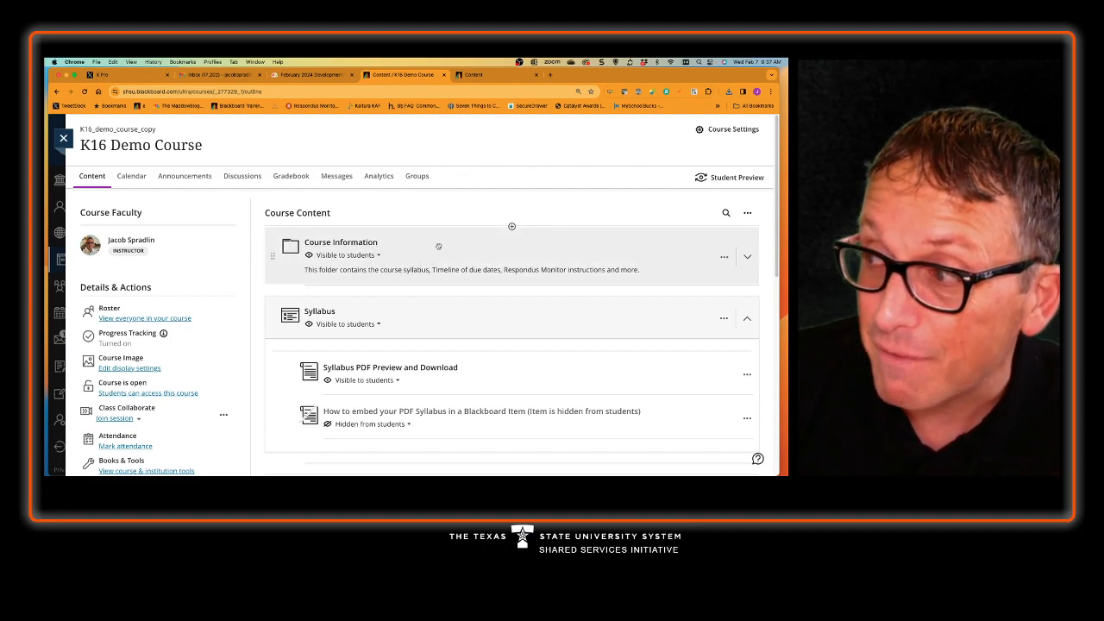
click(438, 247)
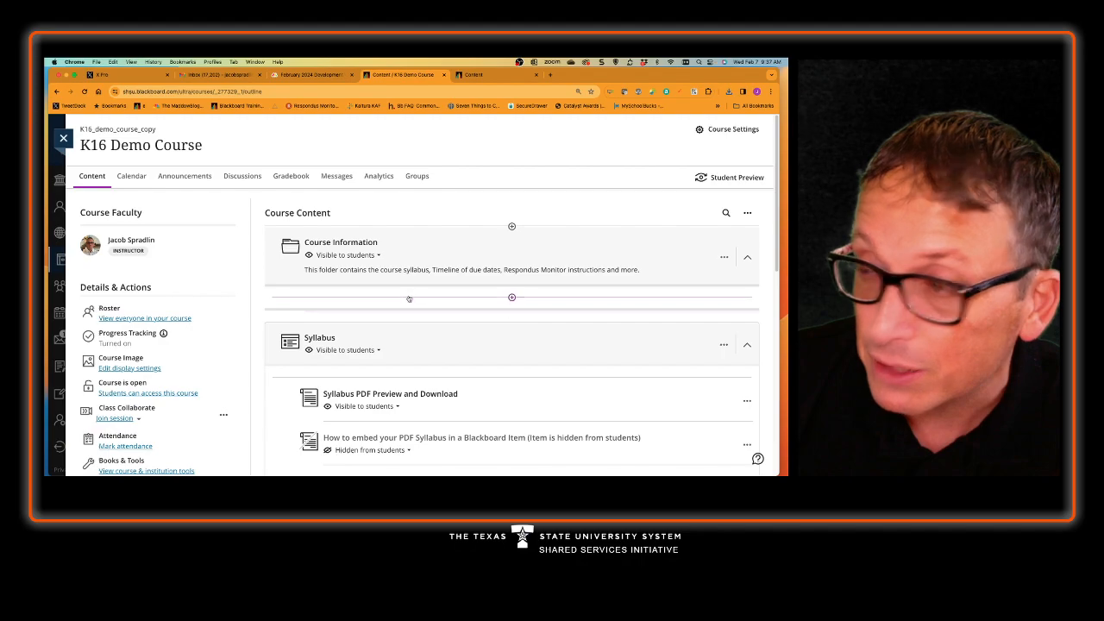
click(512, 298)
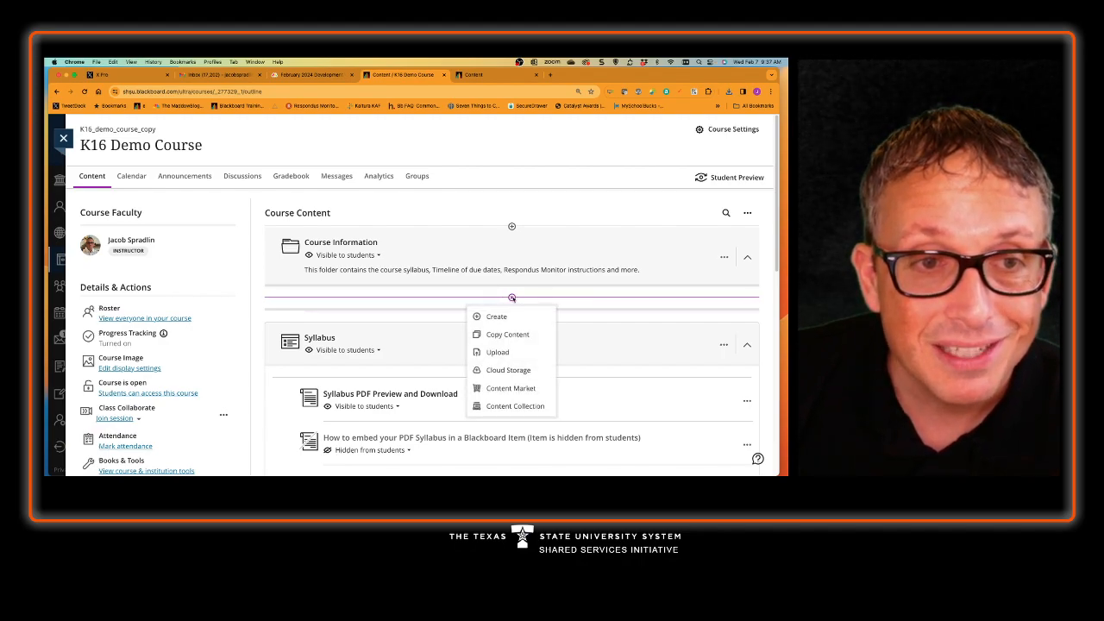
click(506, 353)
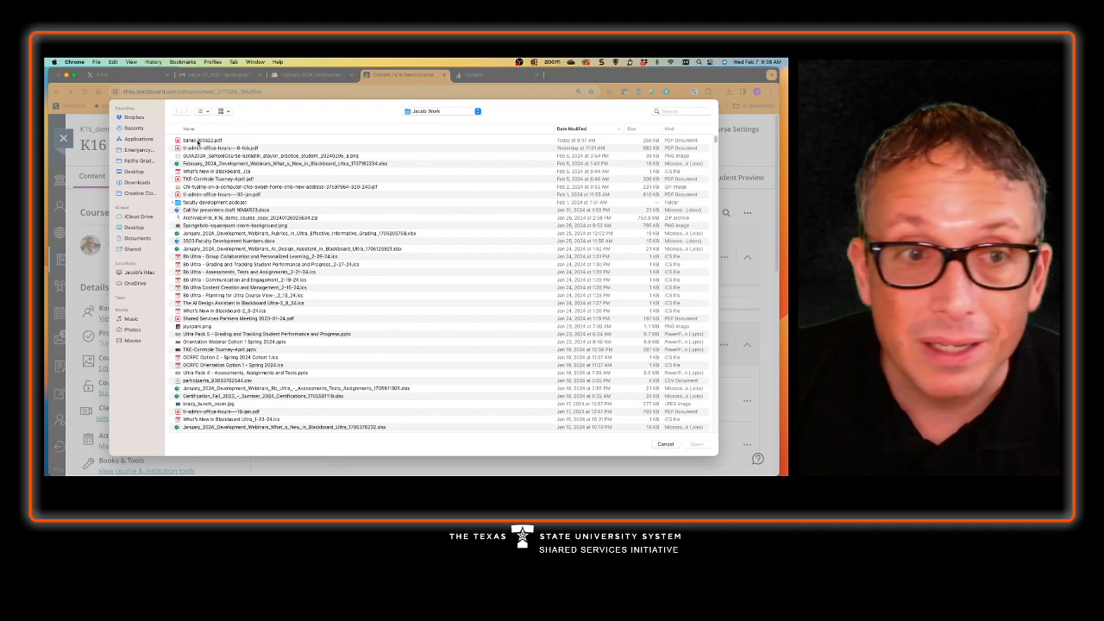
double_click(197, 142)
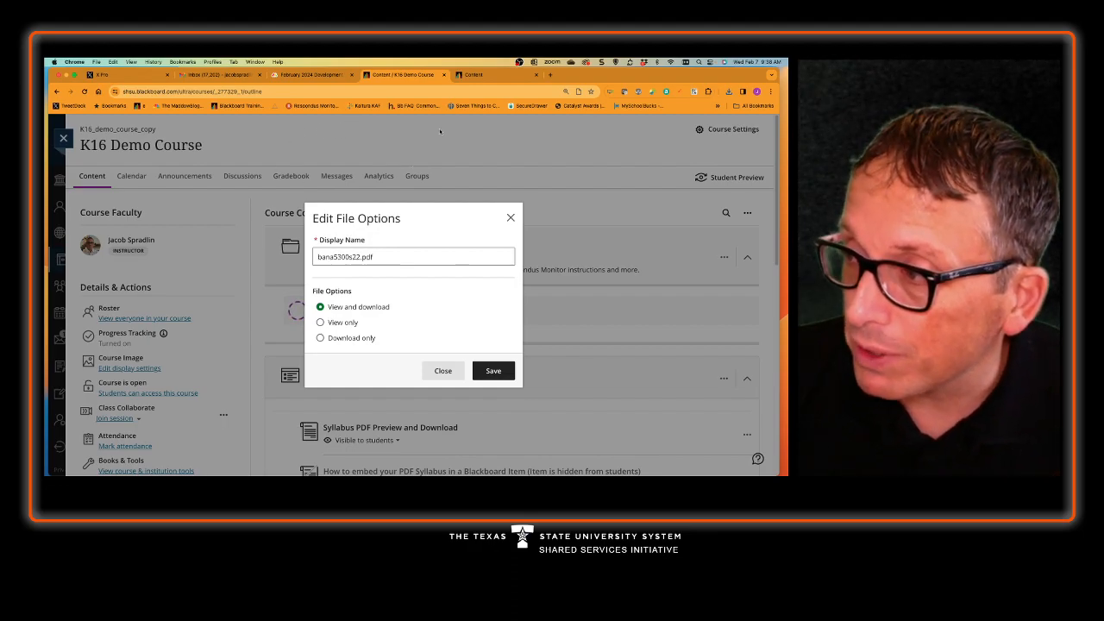
- Save the uploaded PDF with the display name Course Syllabus and make it visible to students
drag(382, 256, 302, 257)
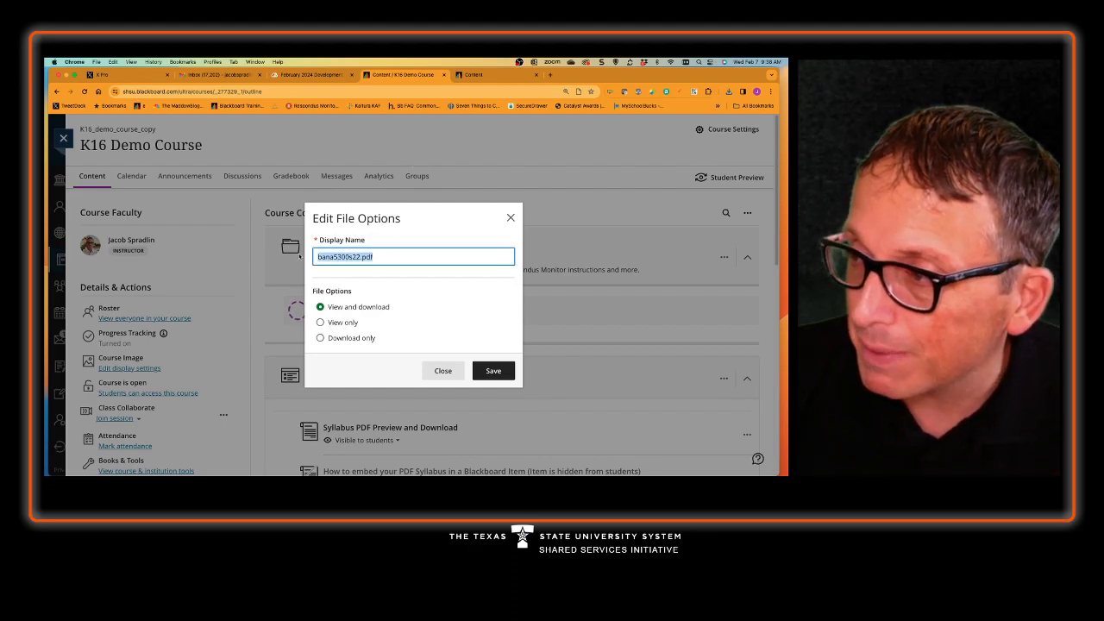
text(Course Syllabus)
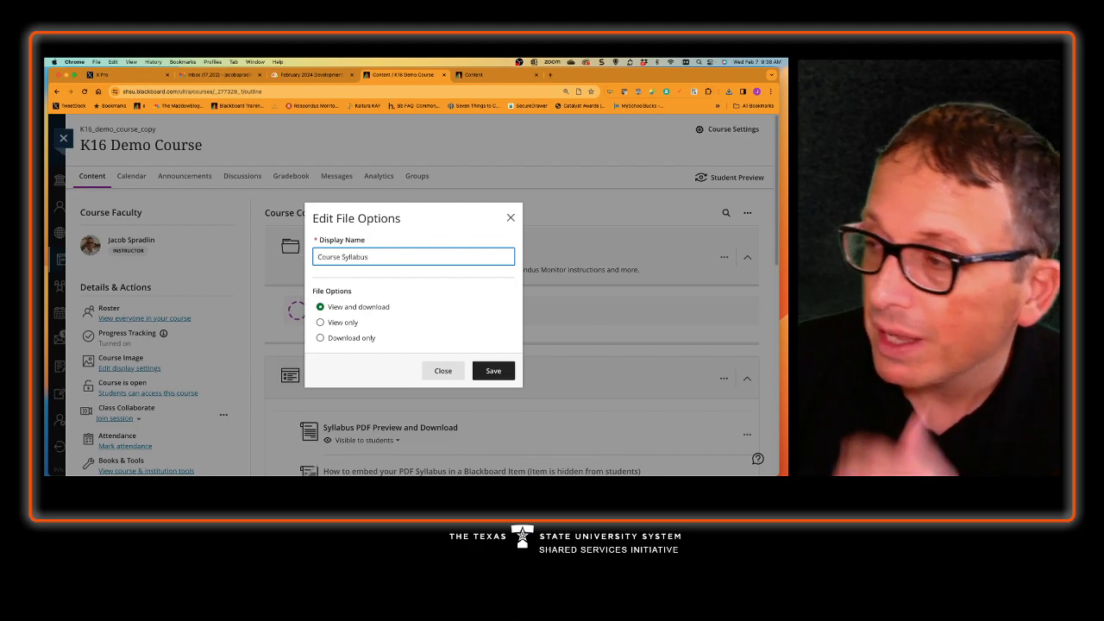
click(500, 374)
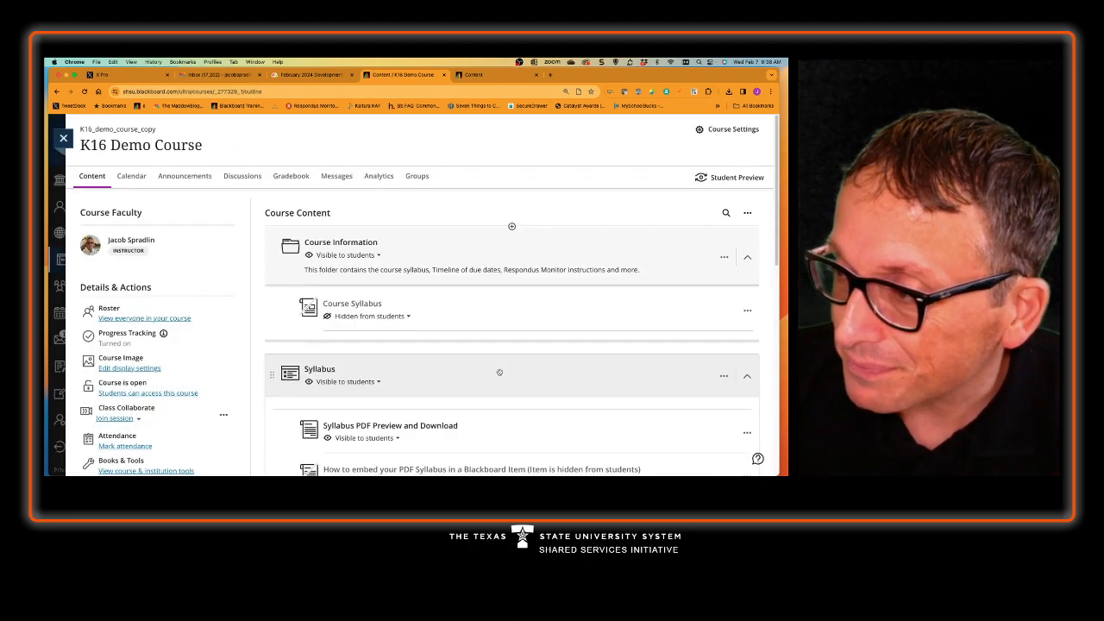
click(394, 316)
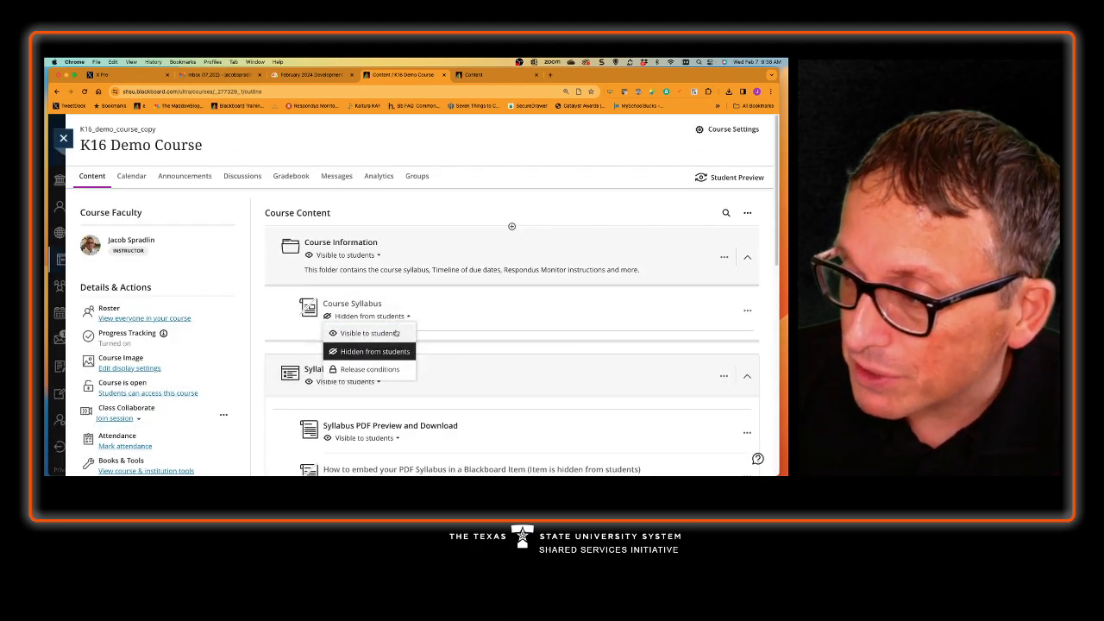
click(395, 333)
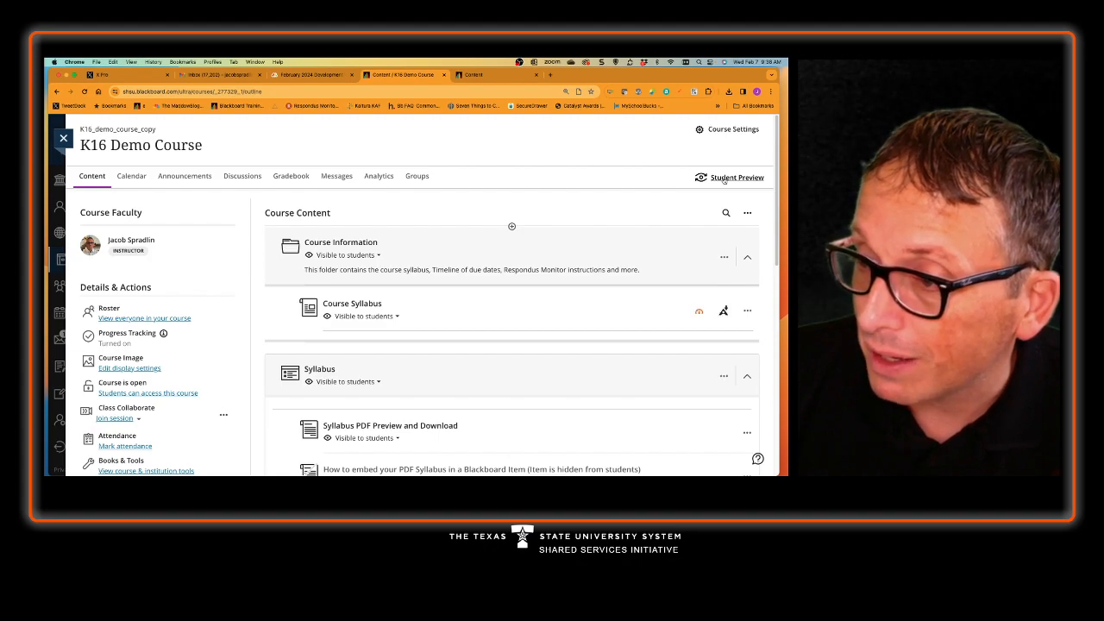
- Preview the course as a student and look through the Course Syllabus file in the Course Information folder
click(725, 179)
click(457, 273)
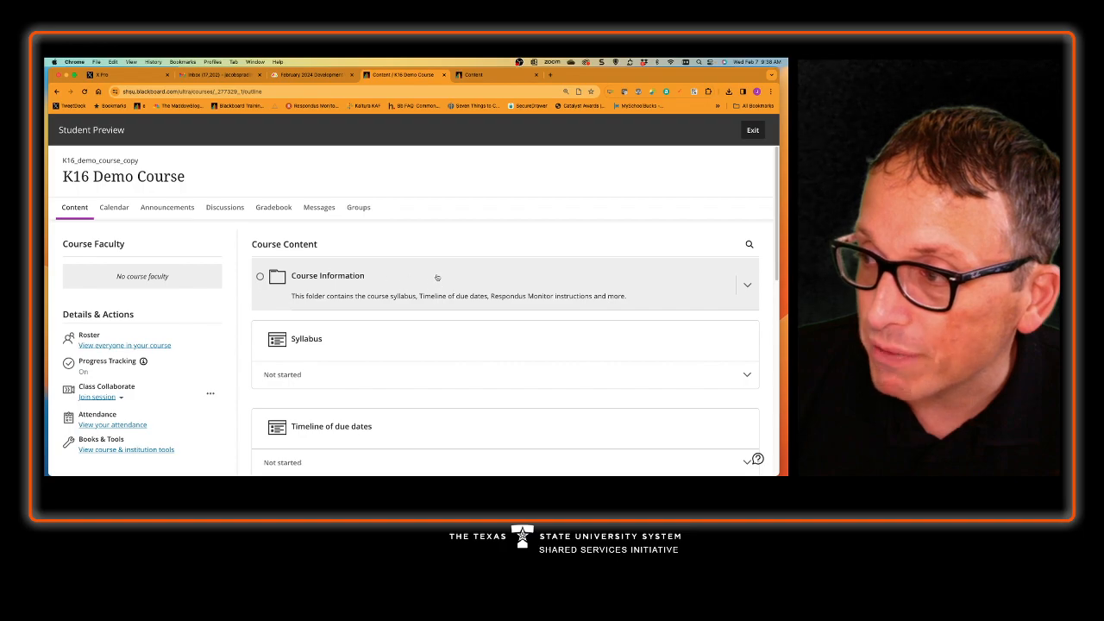
click(436, 277)
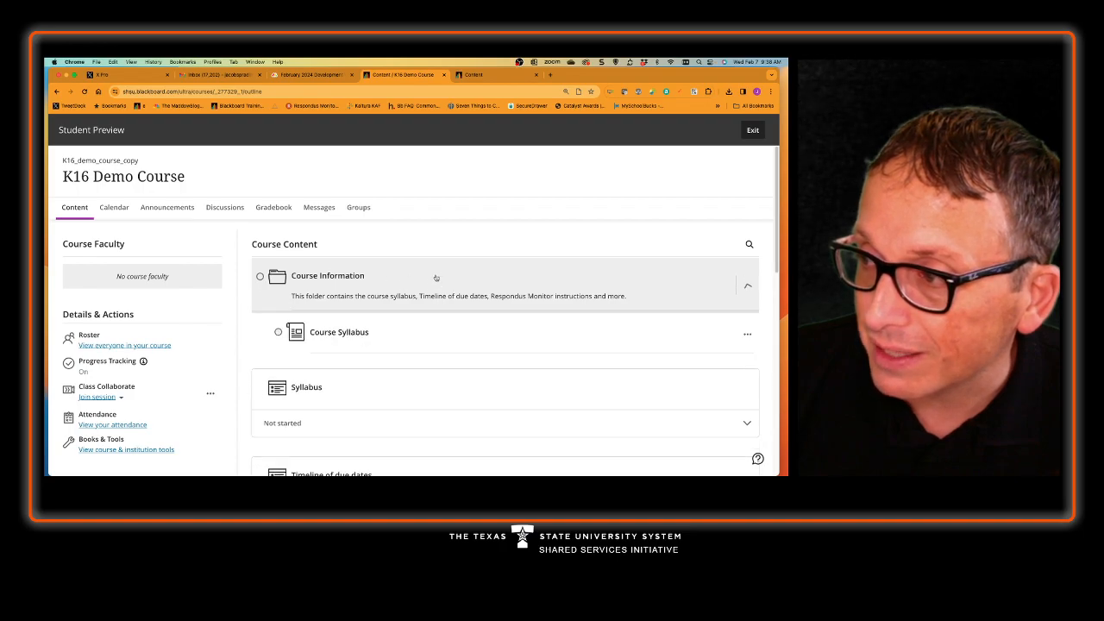
click(339, 333)
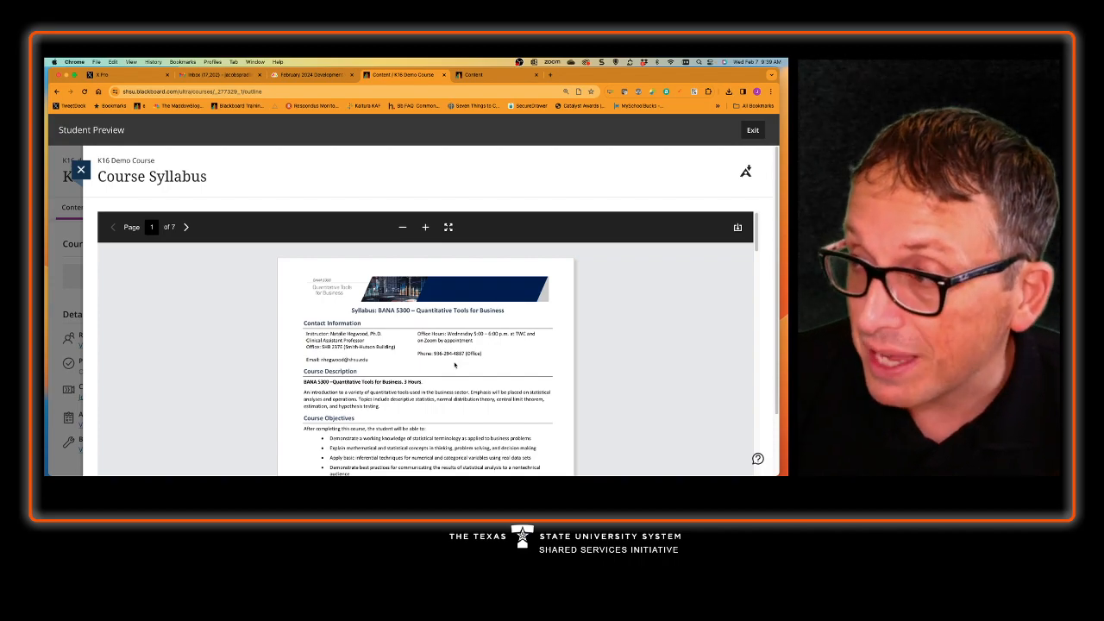
scroll(454, 365, down, 5)
scroll(651, 252, up, 5)
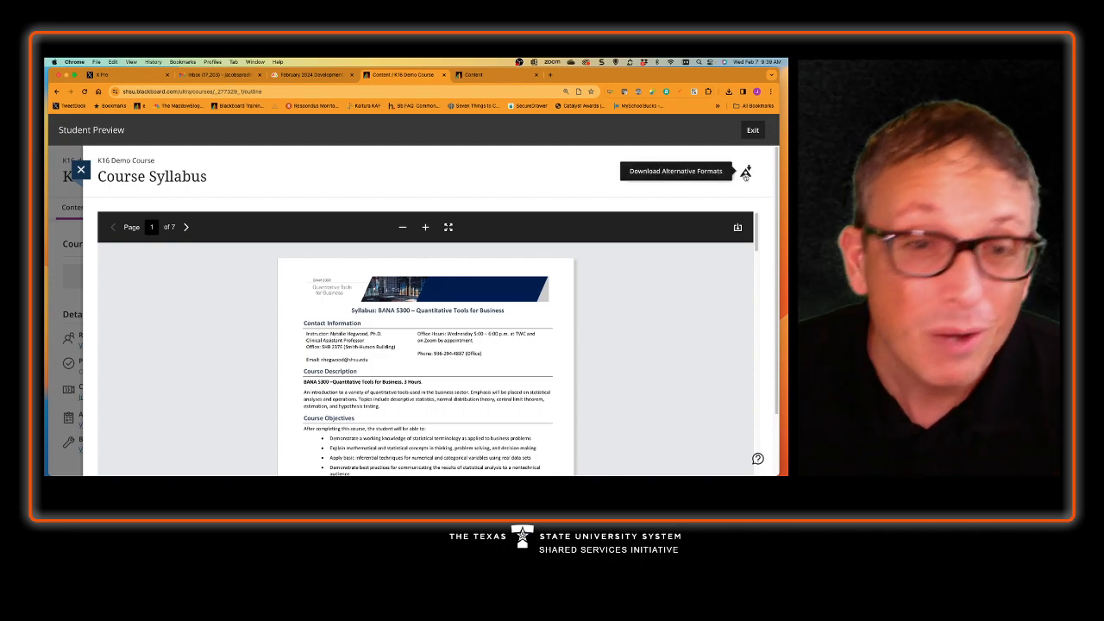
- Close the syllabus and exit the student preview, discarding the preview user
click(82, 170)
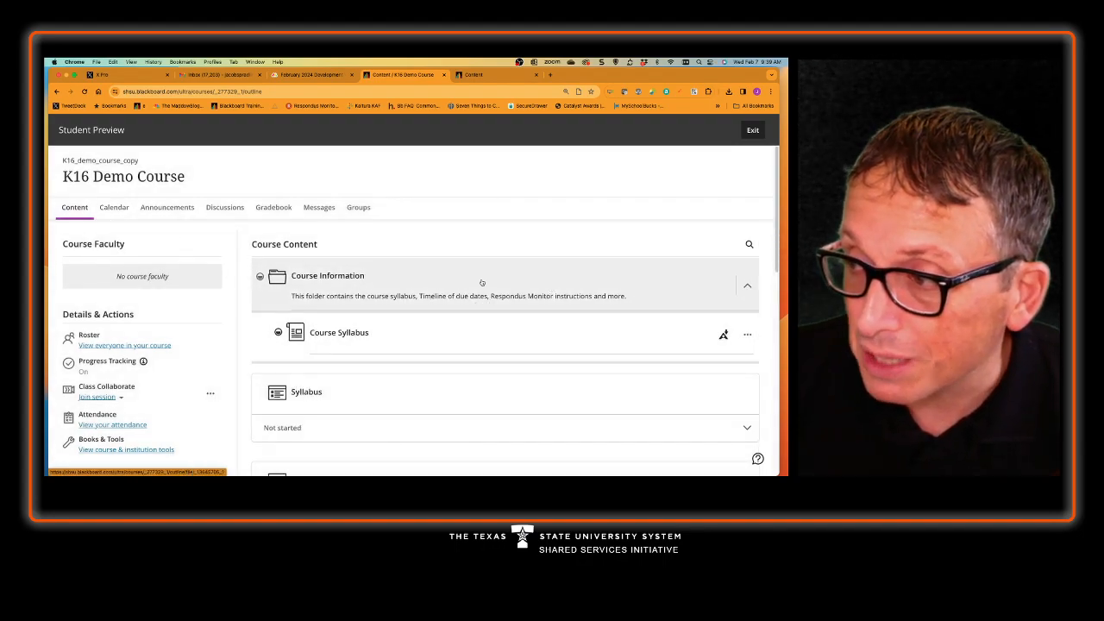
scroll(473, 400, down, 2)
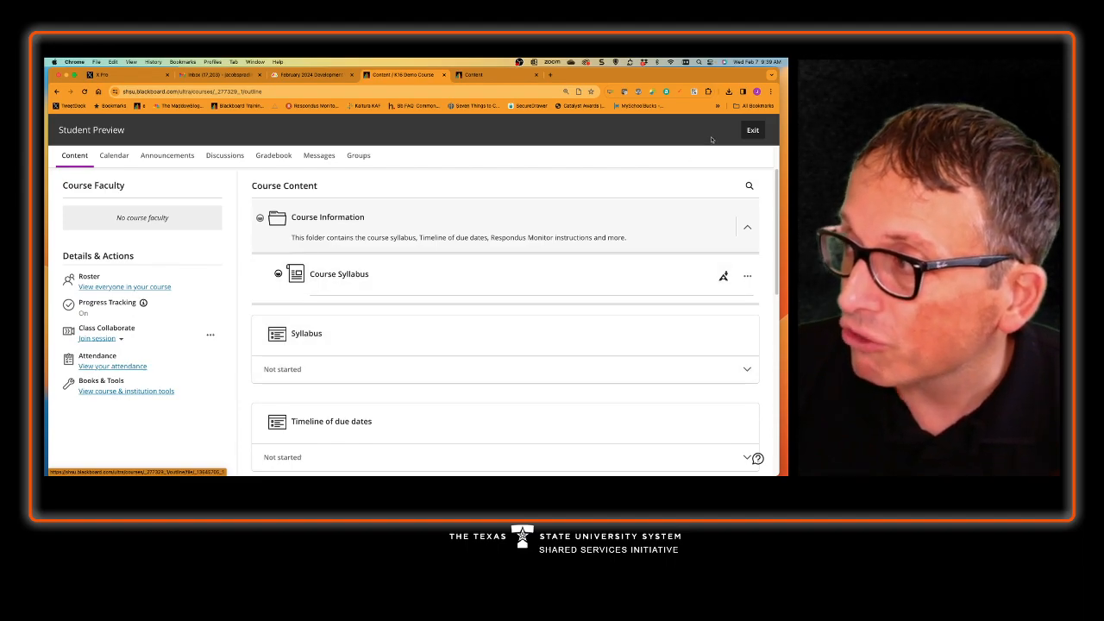
click(753, 129)
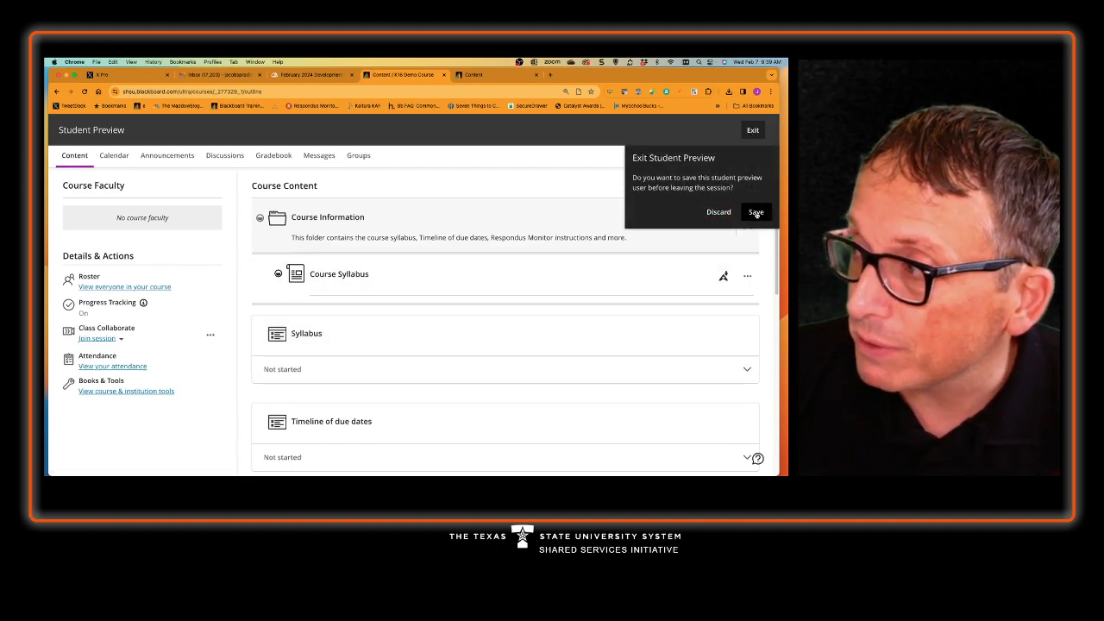
click(716, 212)
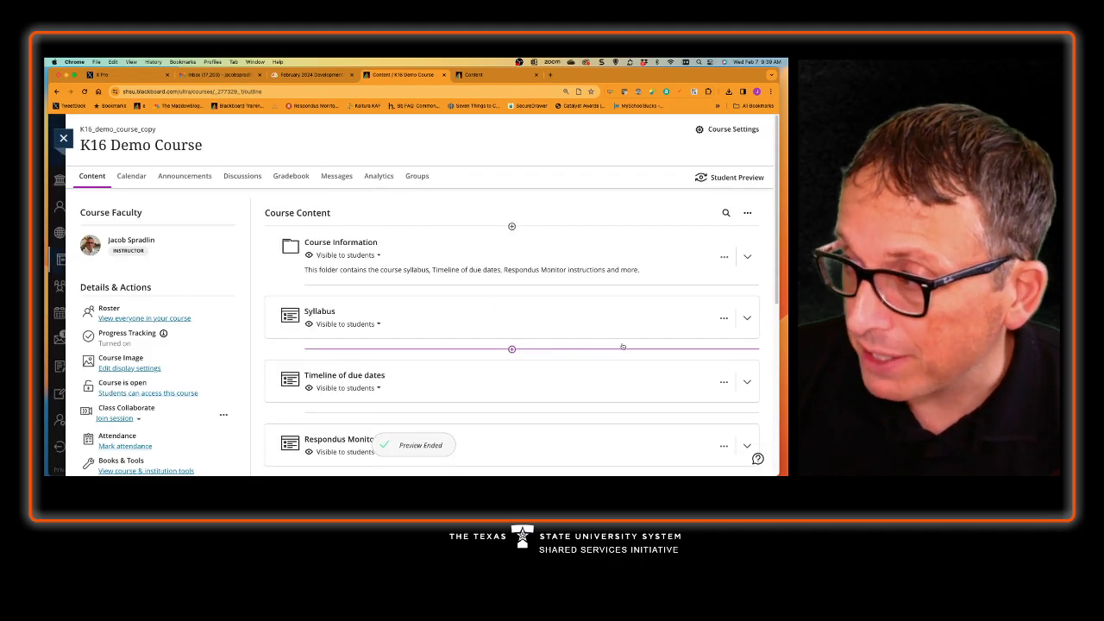
- Delete the Syllabus learning module together with all the items it contains
click(725, 318)
click(665, 369)
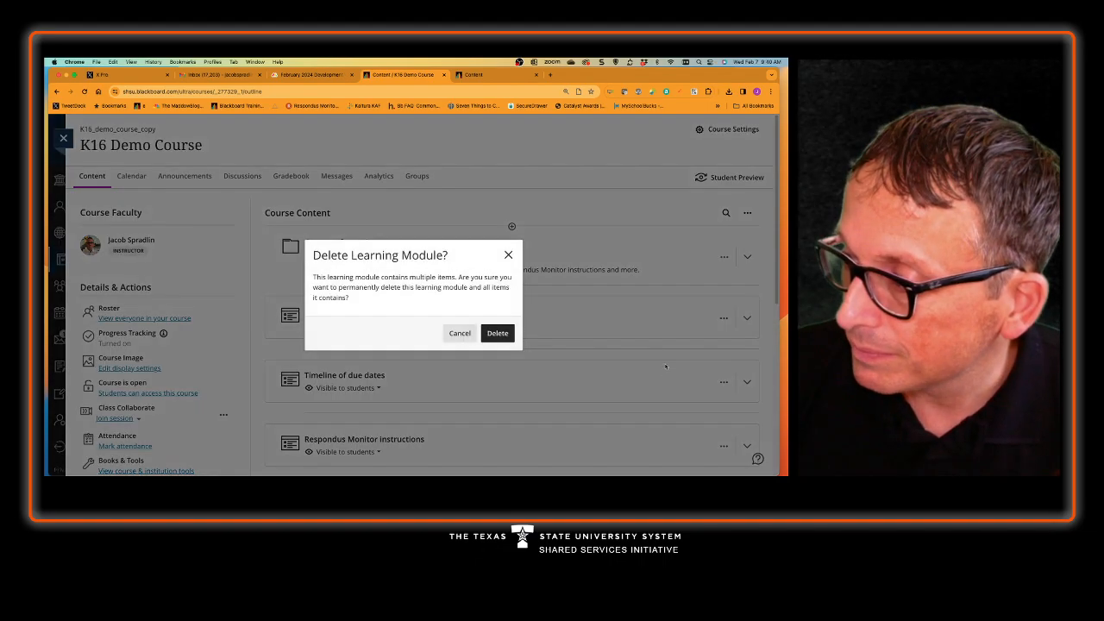
click(498, 333)
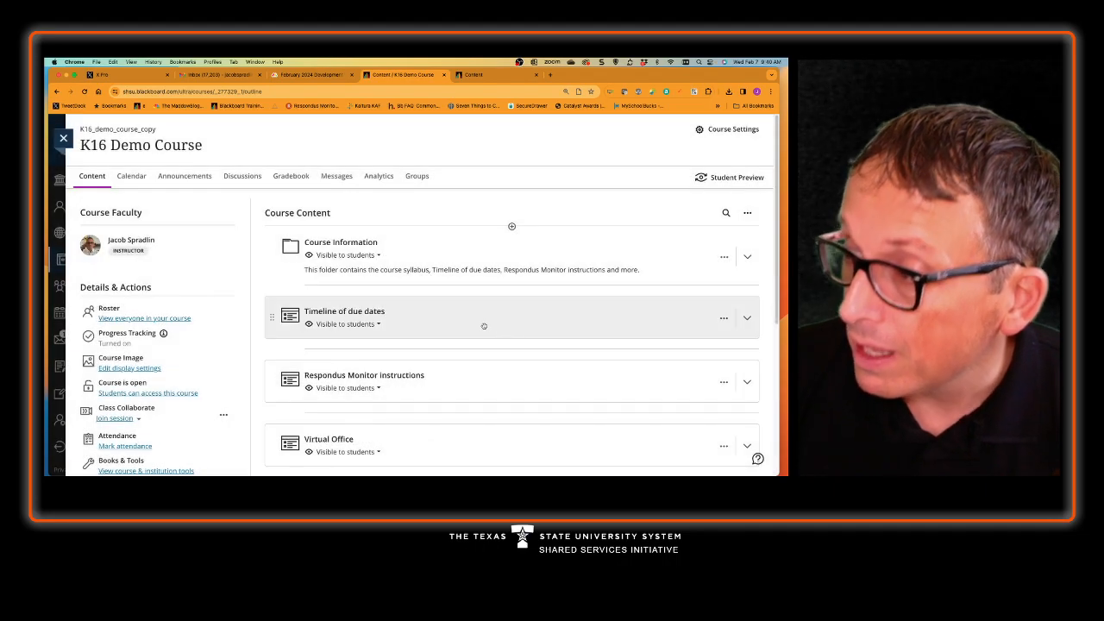
- Expand the Course Information folder and the Timeline of due dates module, and review the module's Timeline of due dates document
click(484, 326)
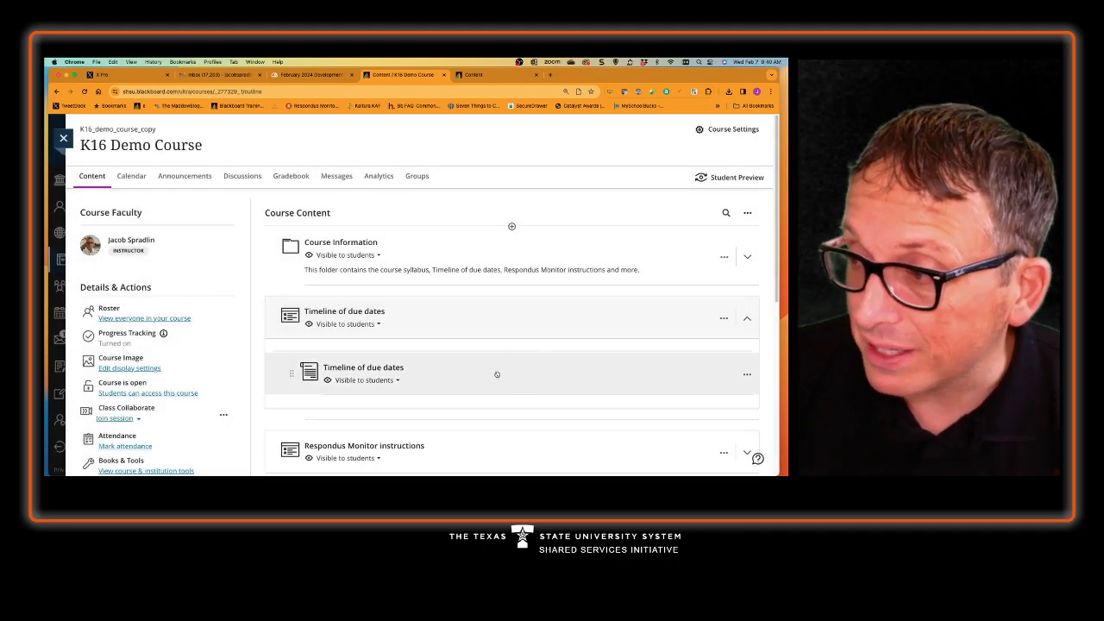
click(451, 257)
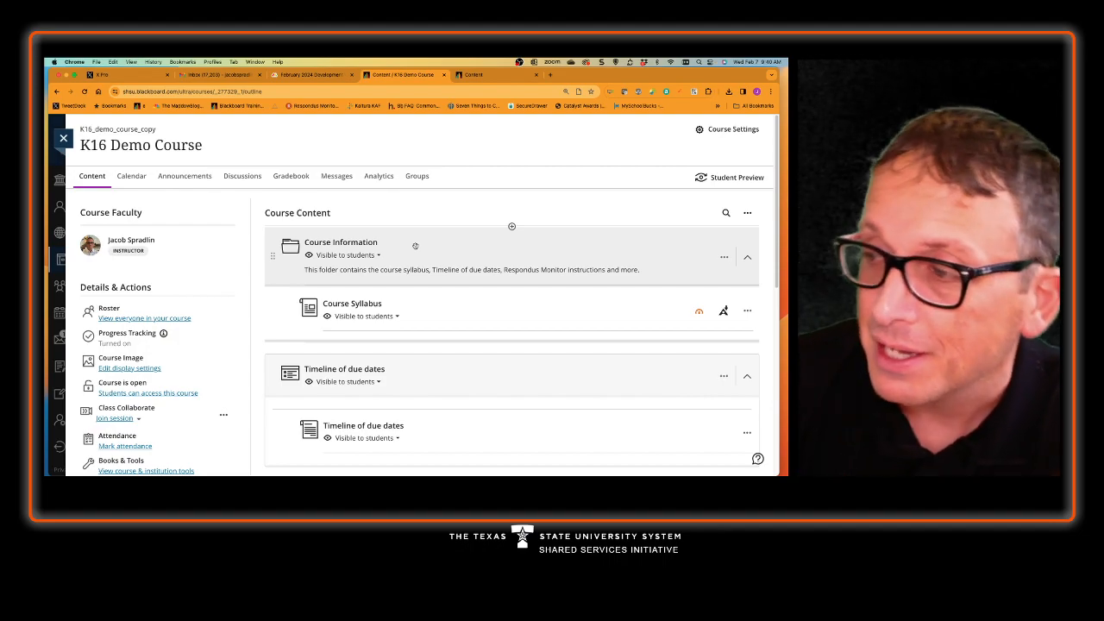
click(482, 377)
click(429, 251)
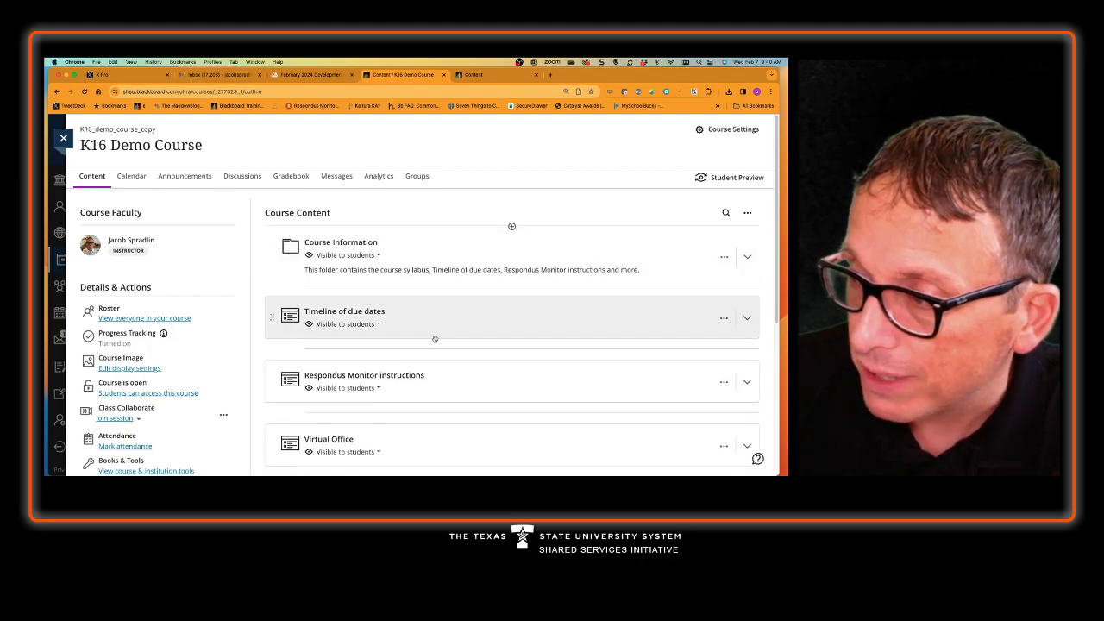
click(436, 240)
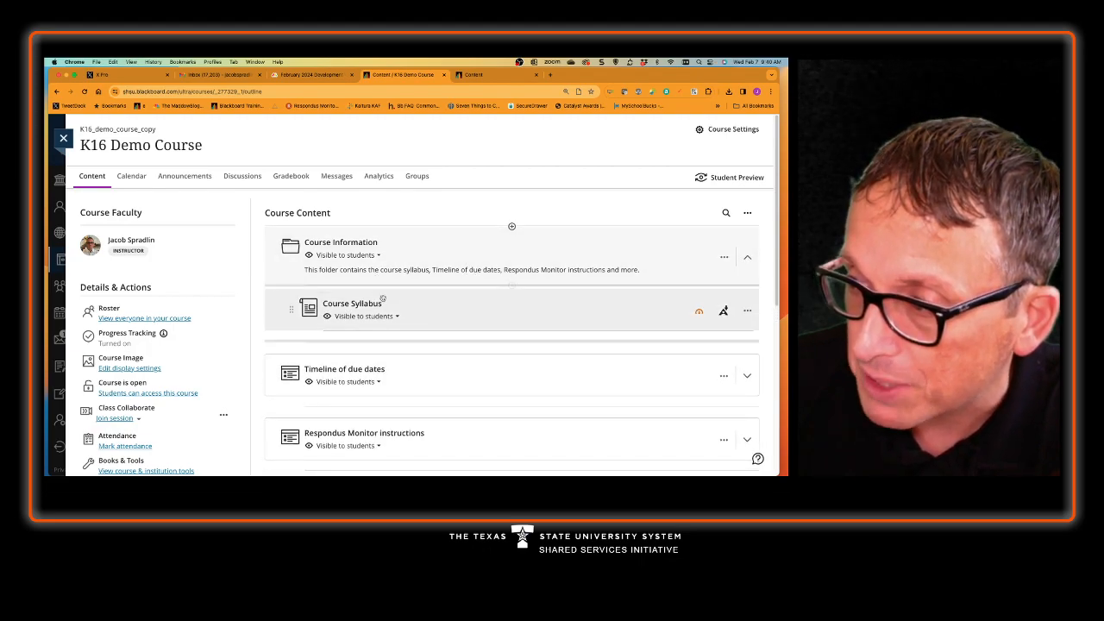
mouse_move(519, 335)
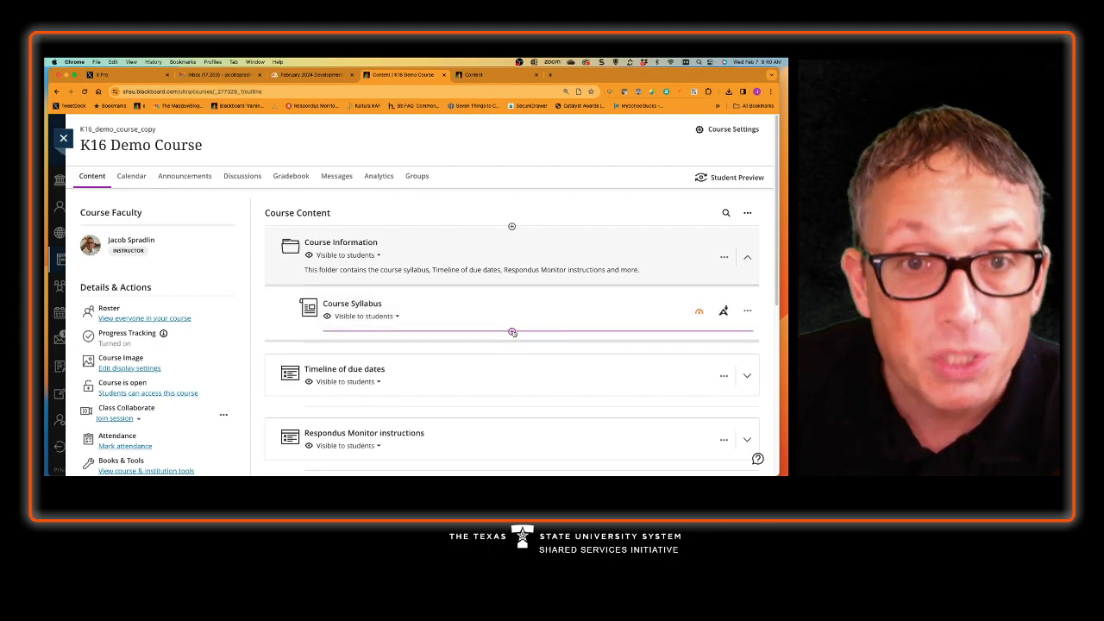
click(440, 370)
scroll(446, 371, down, 1)
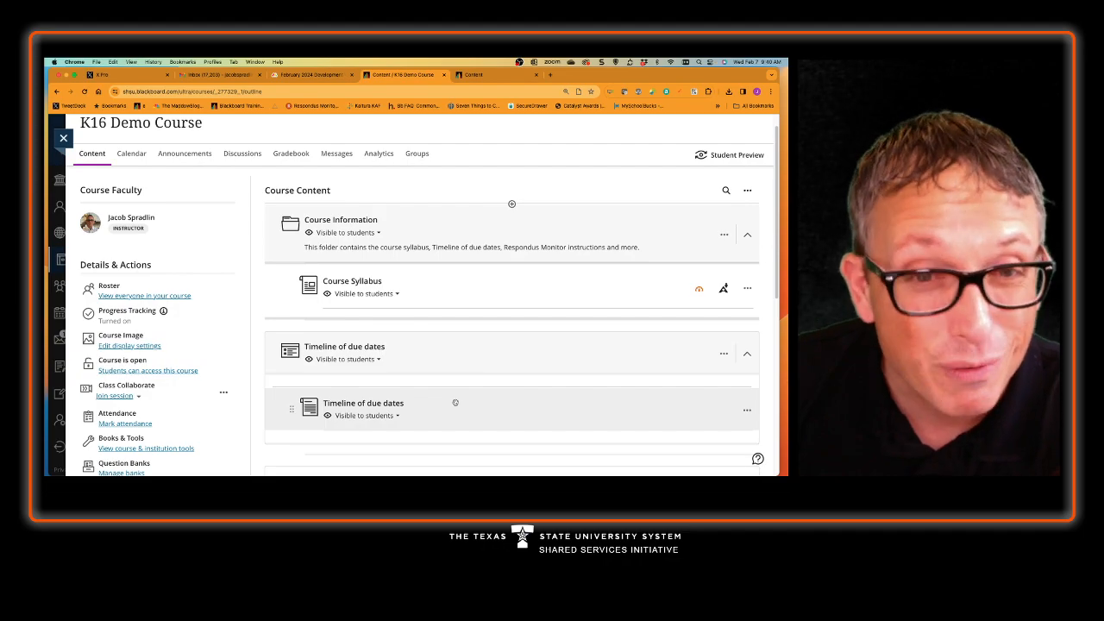
click(455, 402)
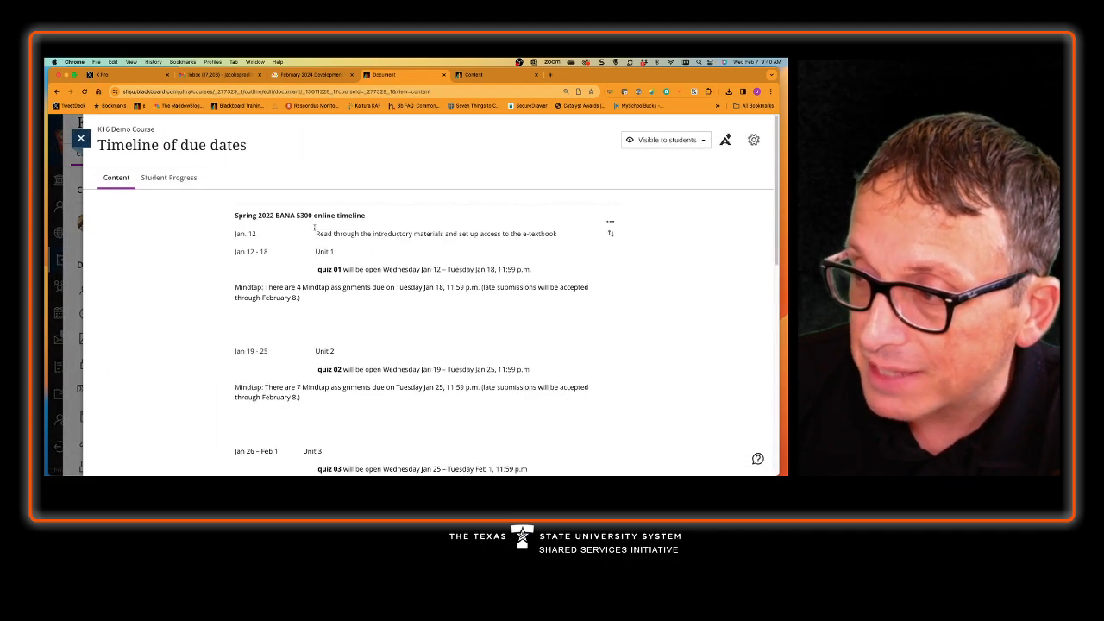
click(80, 140)
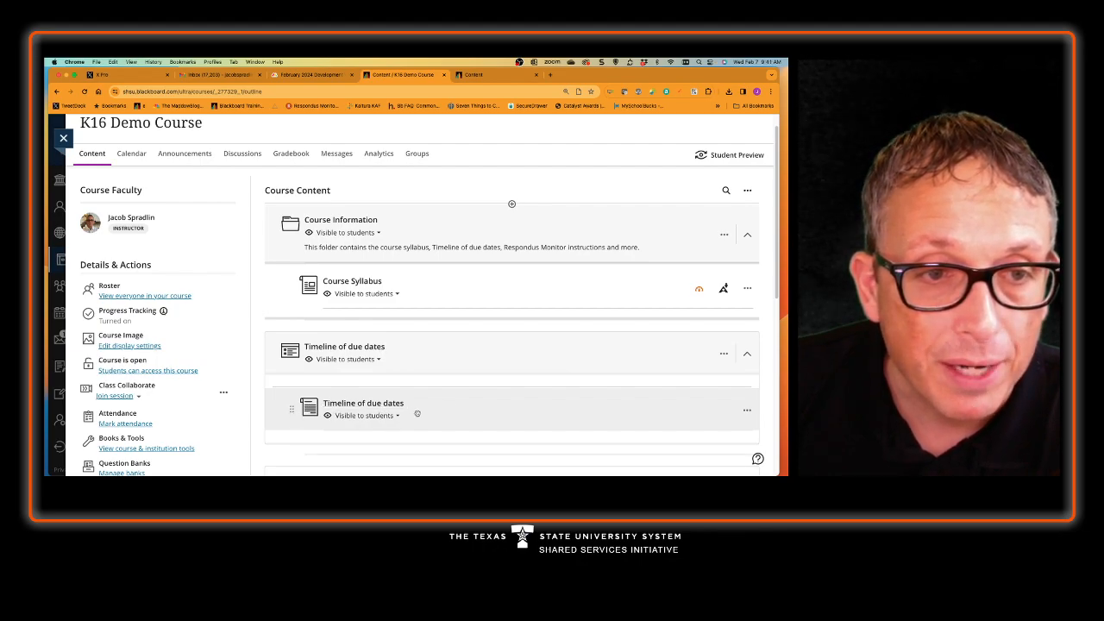
- Move the Timeline of due dates document into the Course Information folder, below Course Syllabus
drag(451, 412, 470, 357)
mouse_move(468, 345)
mouse_down()
mouse_move(468, 326)
mouse_move(462, 339)
mouse_up()
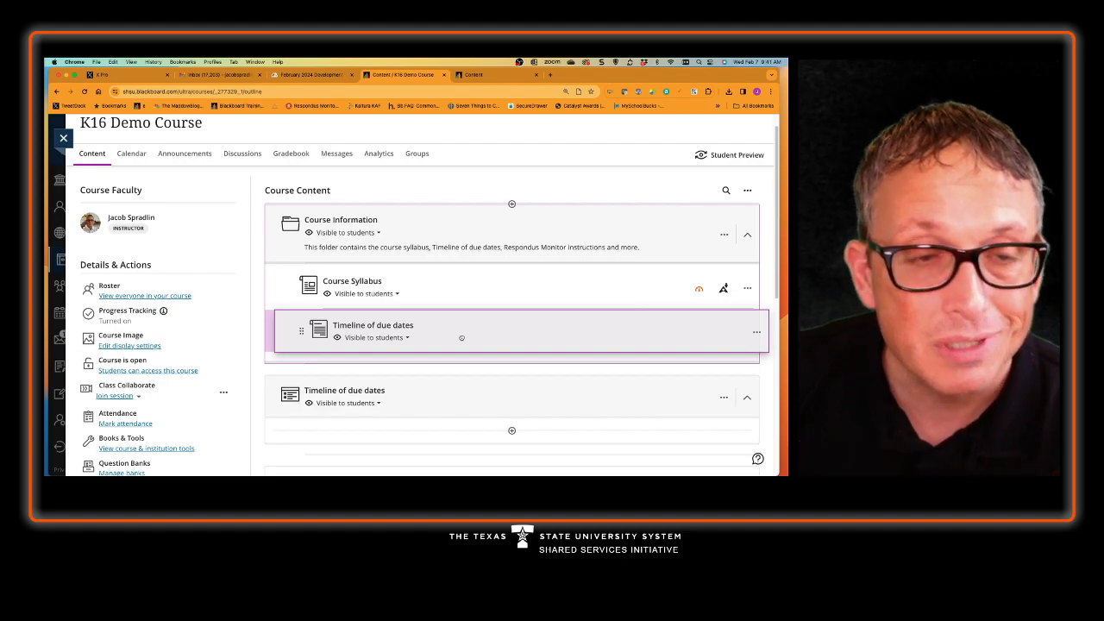
drag(462, 338, 461, 338)
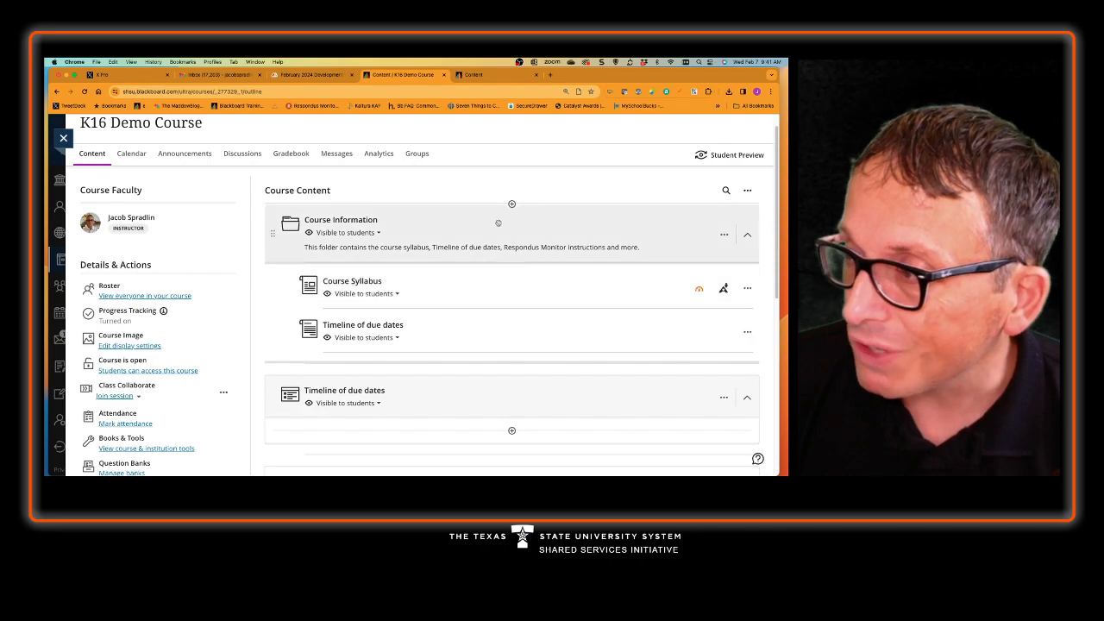
- Delete the emptied Timeline of due dates learning module
click(724, 398)
click(626, 451)
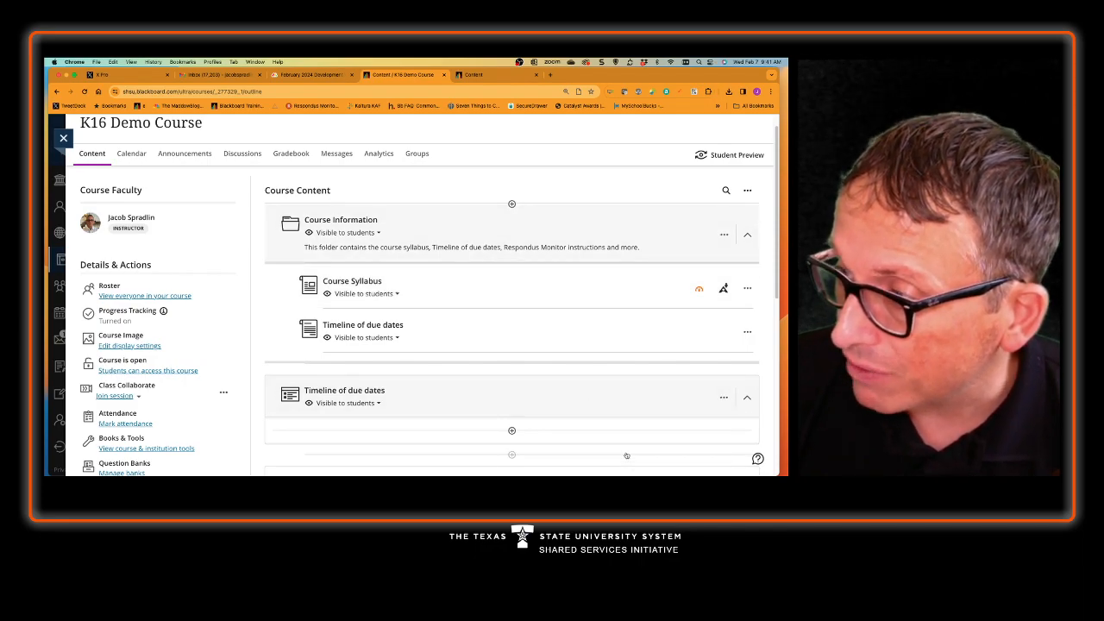
click(494, 332)
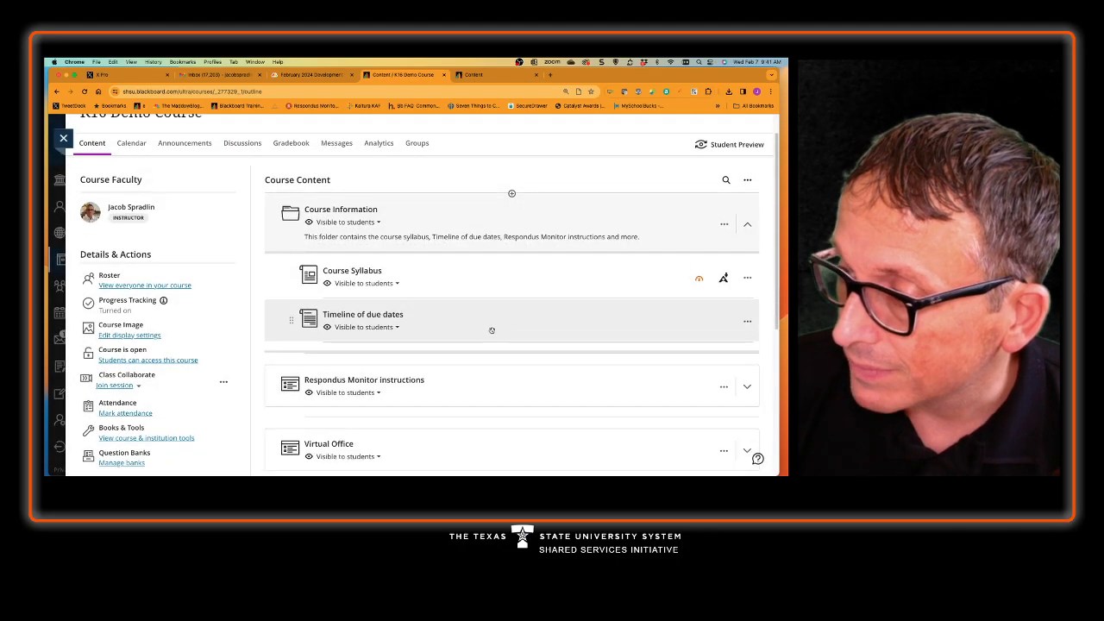
- Move the Respondus Monitor Instructions document from its module into the Course Information folder, below Timeline of due dates
scroll(474, 377, down, 2)
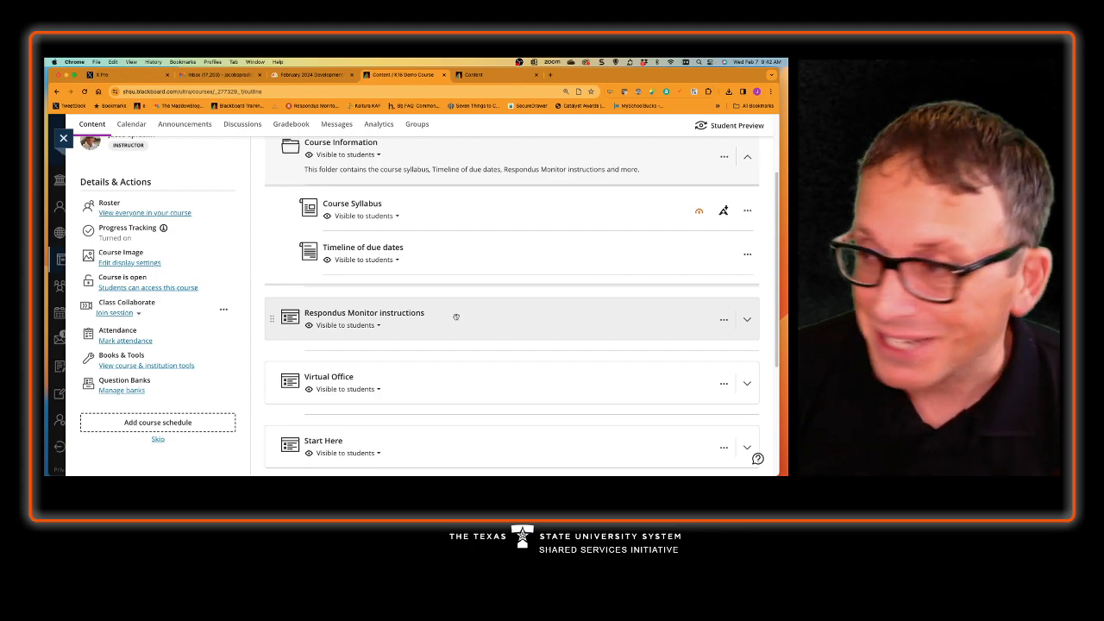
click(466, 324)
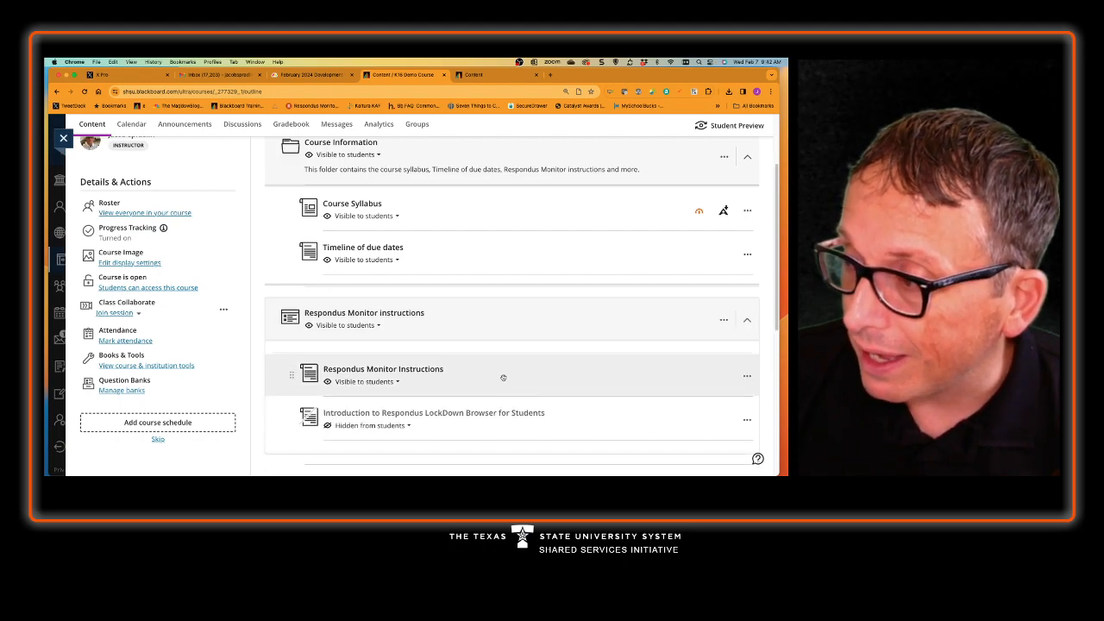
drag(495, 373, 514, 285)
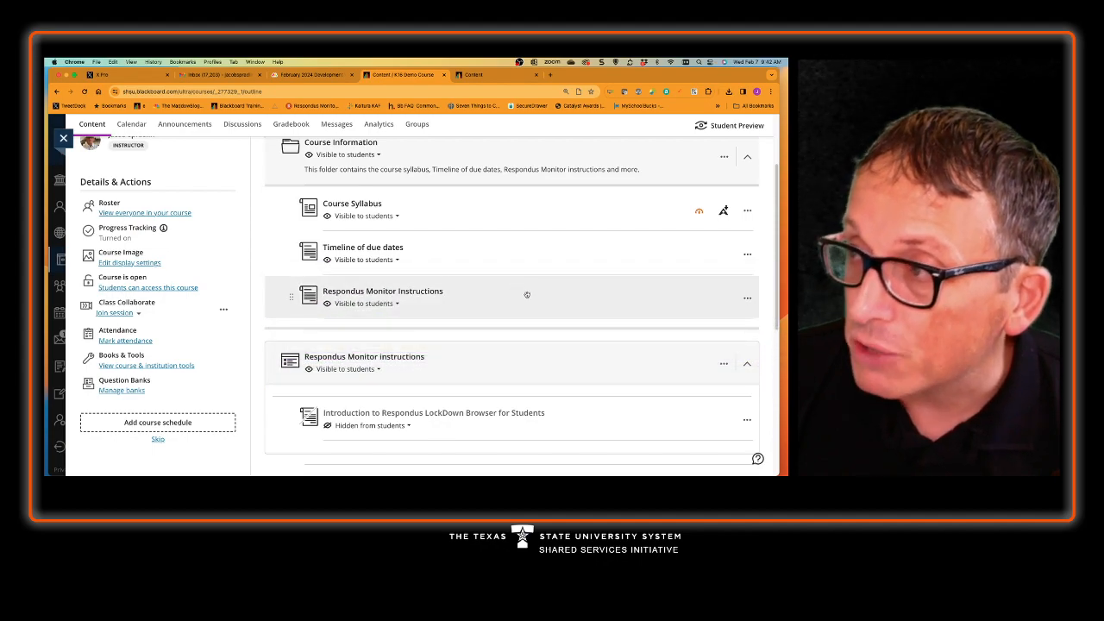
- Move Introduction to Respondus LockDown Browser for Students into the Course Information folder, below Respondus Monitor Instructions, and collapse the folder
drag(504, 431, 507, 339)
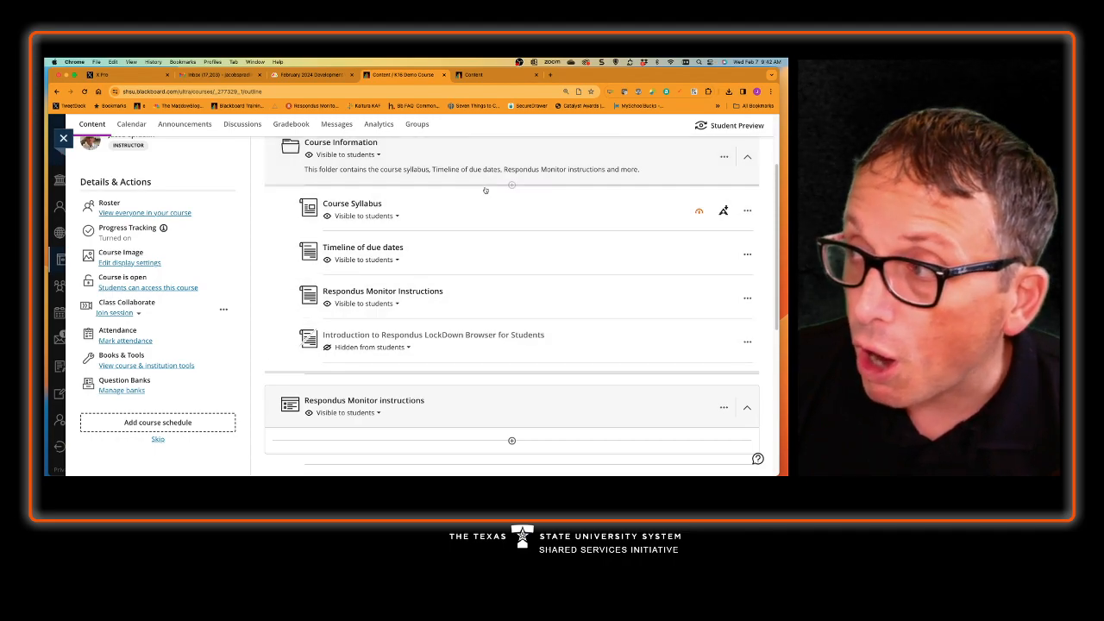
click(494, 150)
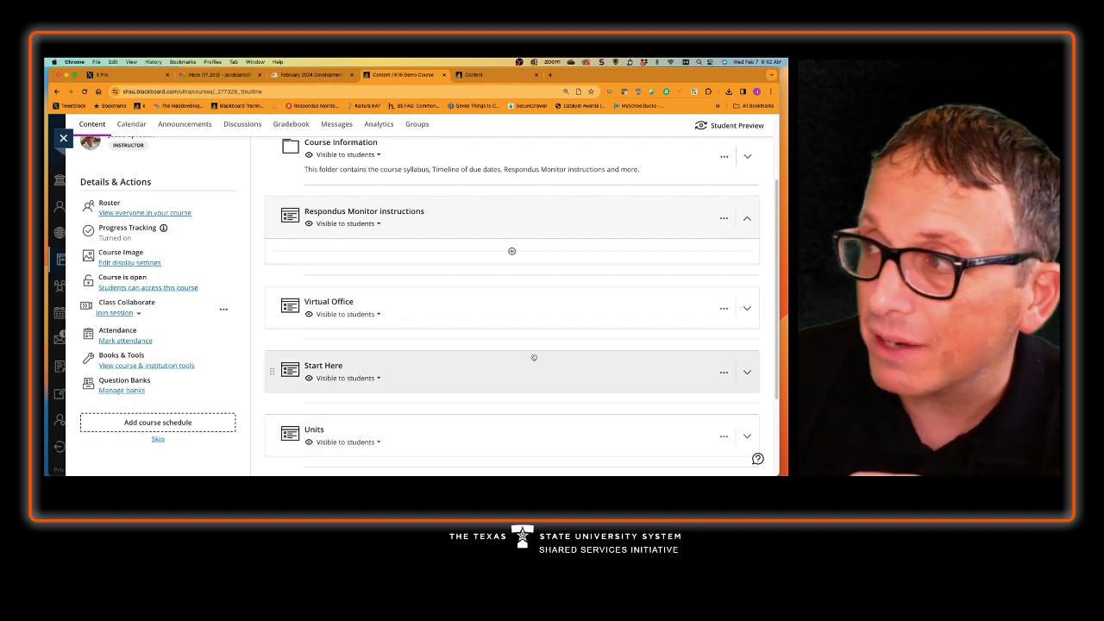
scroll(529, 360, up, 2)
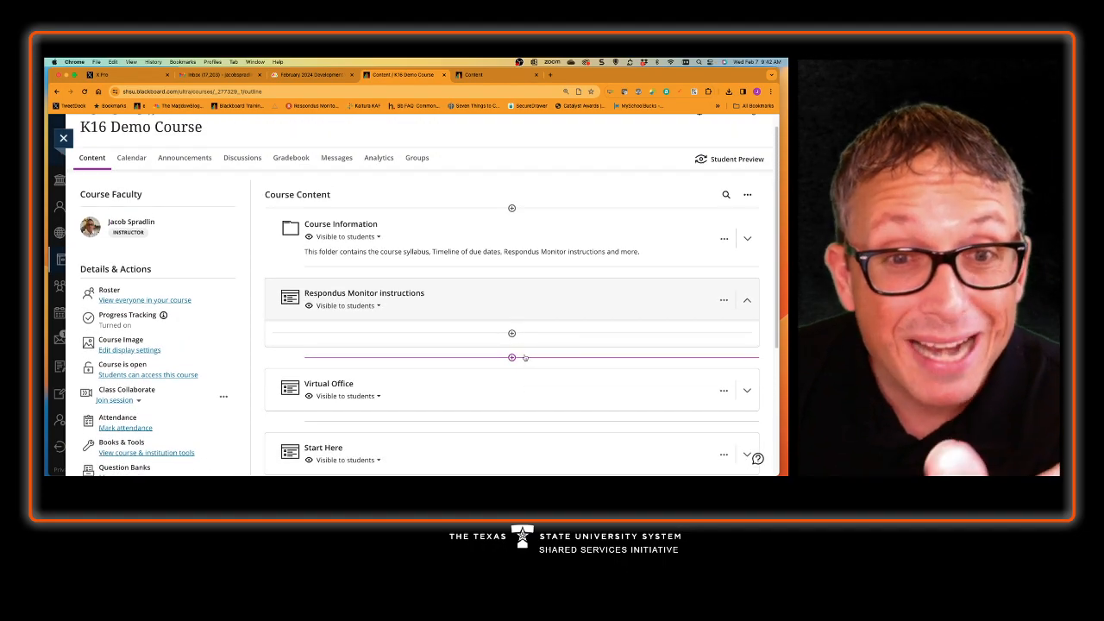
- Check the course menu of the original BANA 5300 course and return to the K16 Demo Course content
click(483, 75)
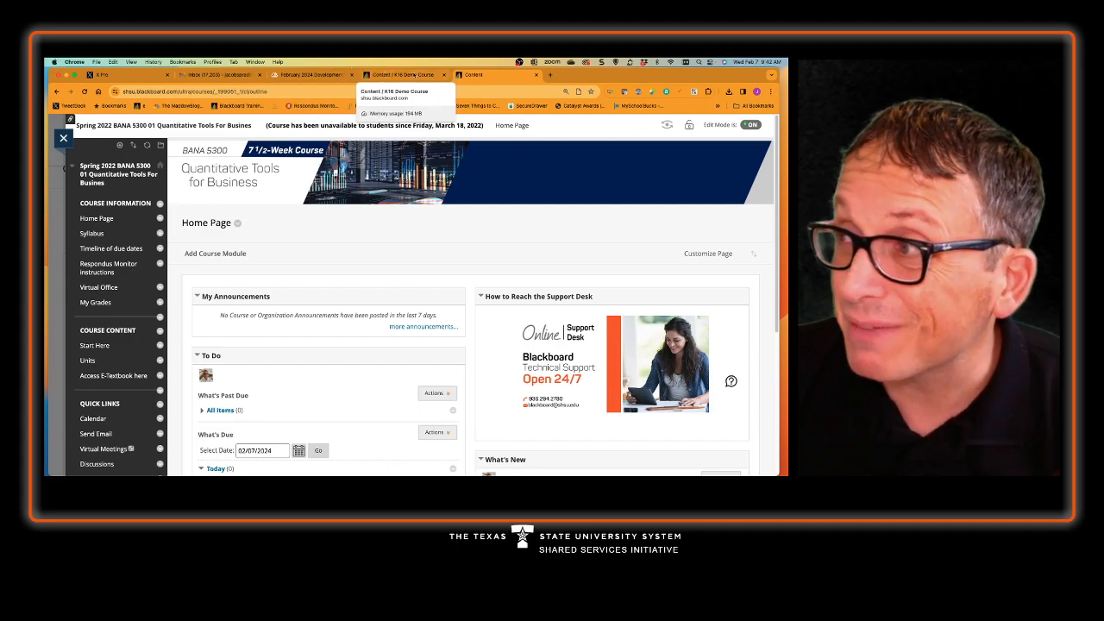
click(406, 75)
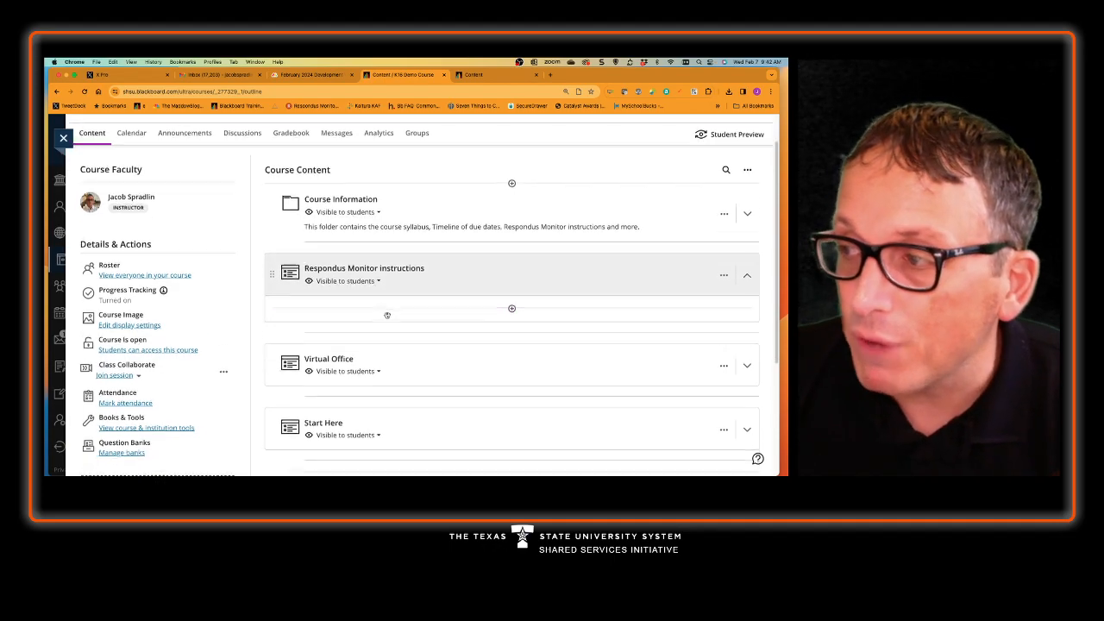
scroll(392, 321, down, 2)
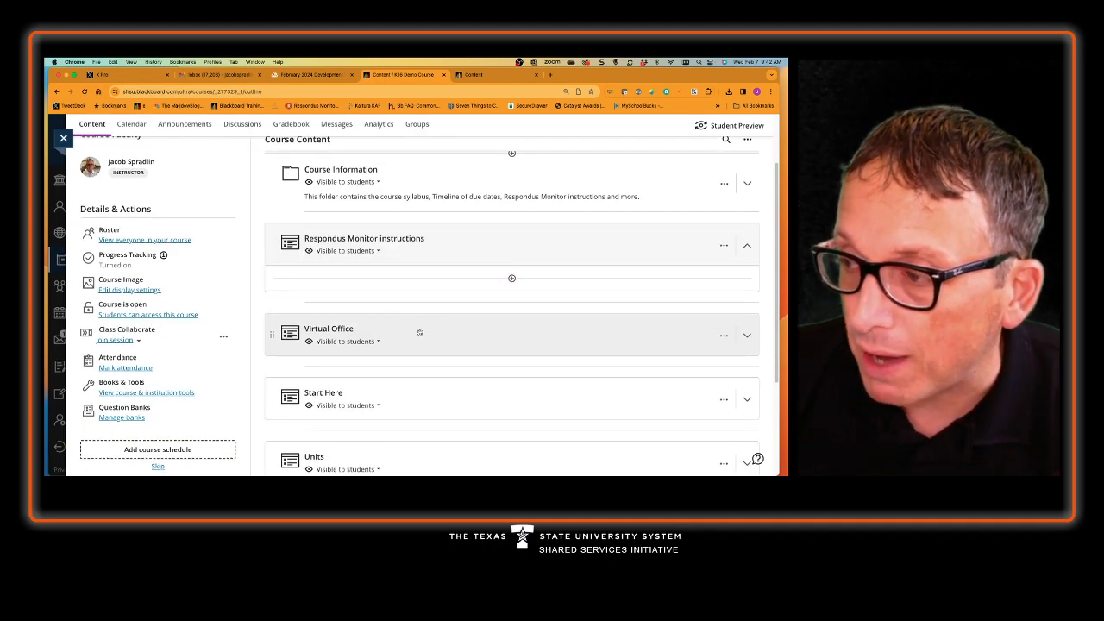
- Expand the Virtual Office module and examine its items, including the Virtual Office - Meet Your Professor document
click(419, 332)
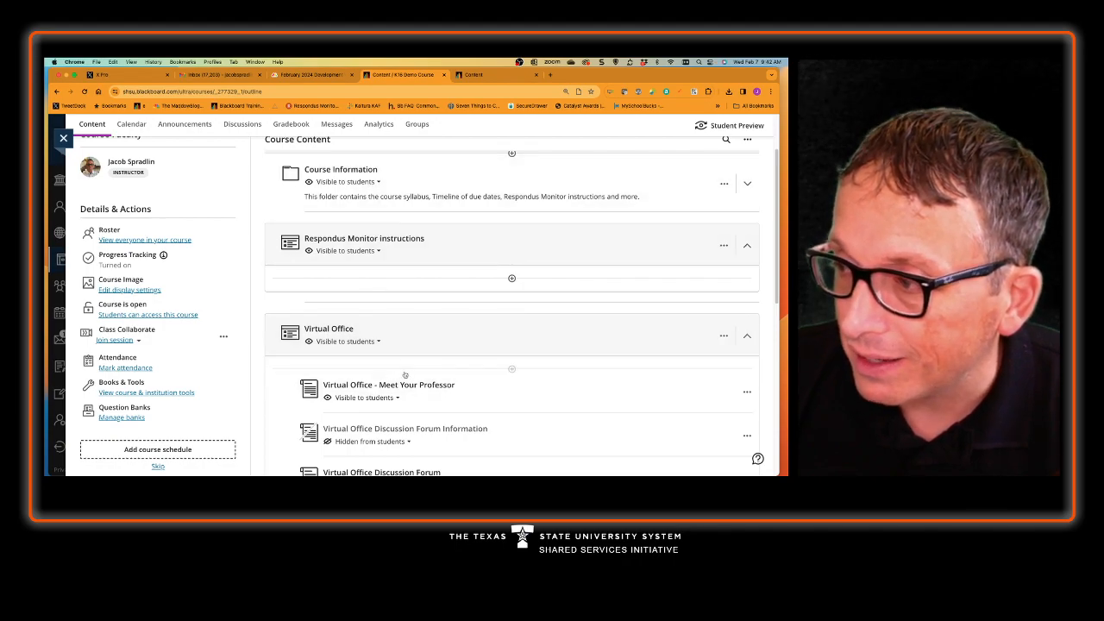
scroll(403, 374, down, 2)
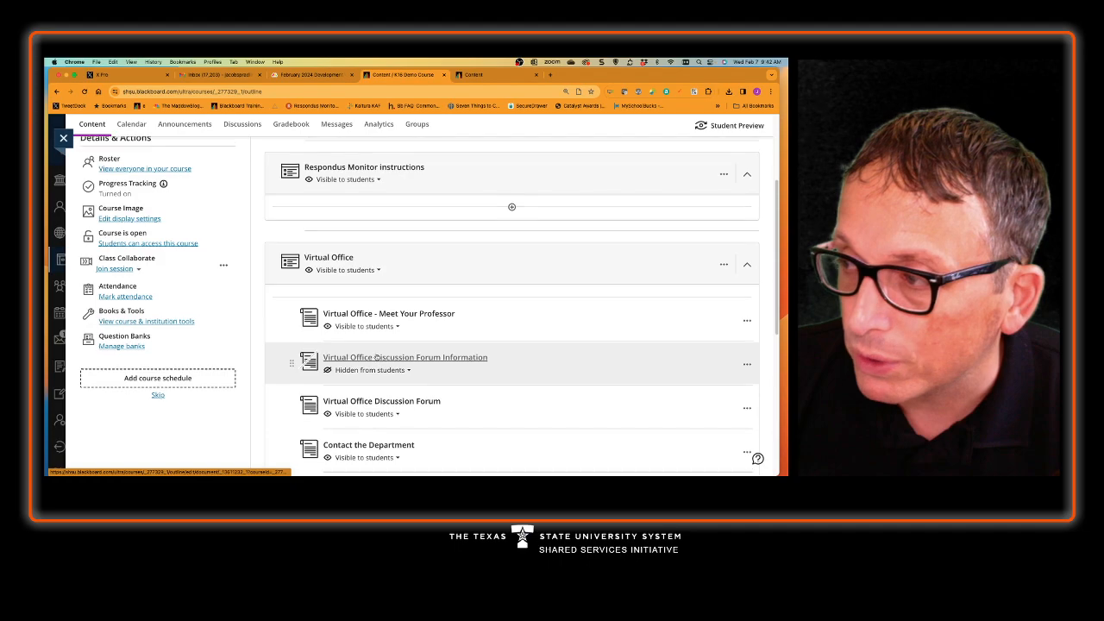
scroll(388, 259, up, 2)
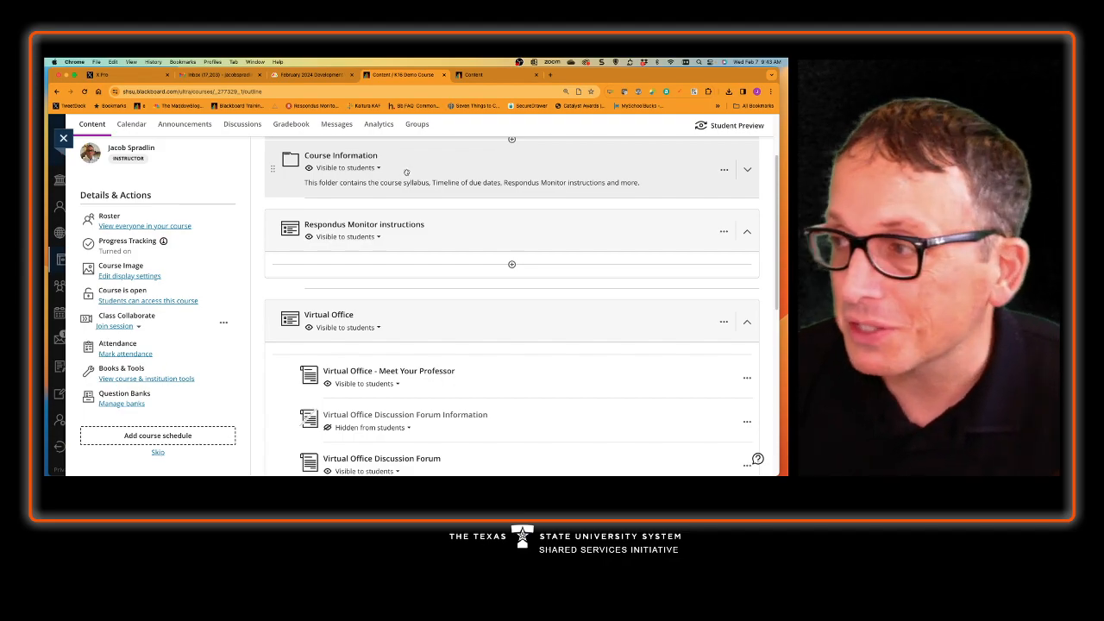
scroll(416, 258, up, 1)
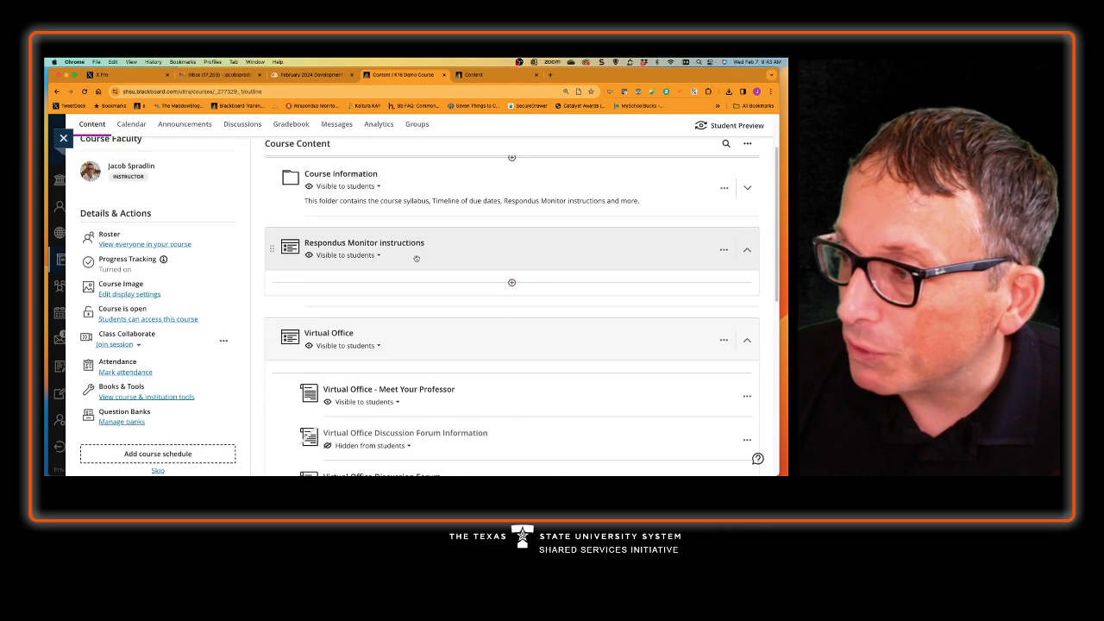
scroll(416, 258, up, 1)
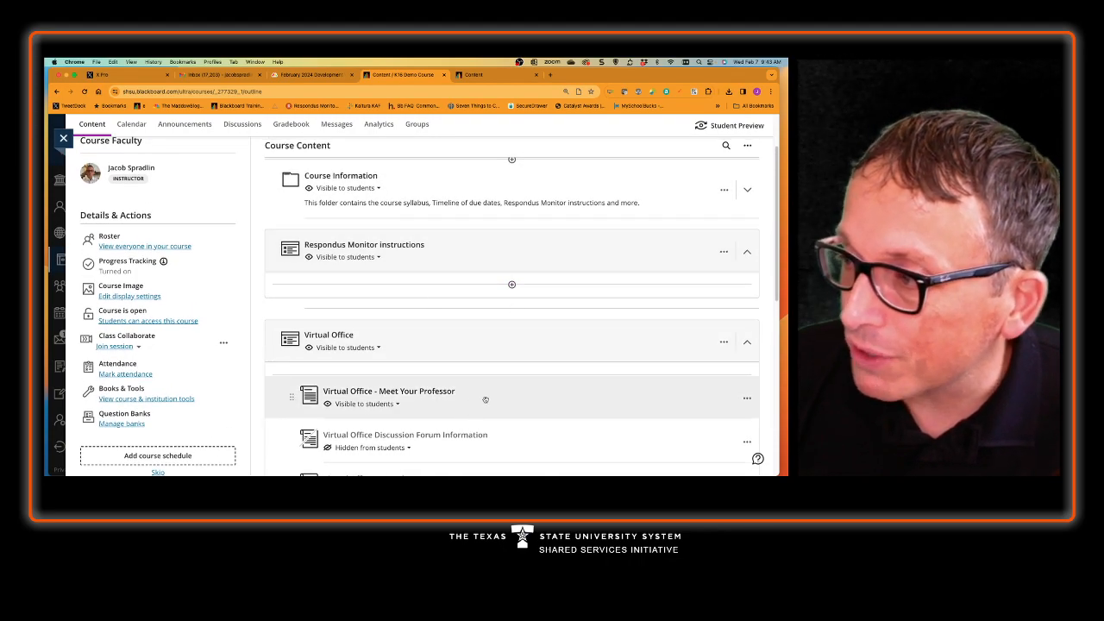
scroll(442, 334, down, 3)
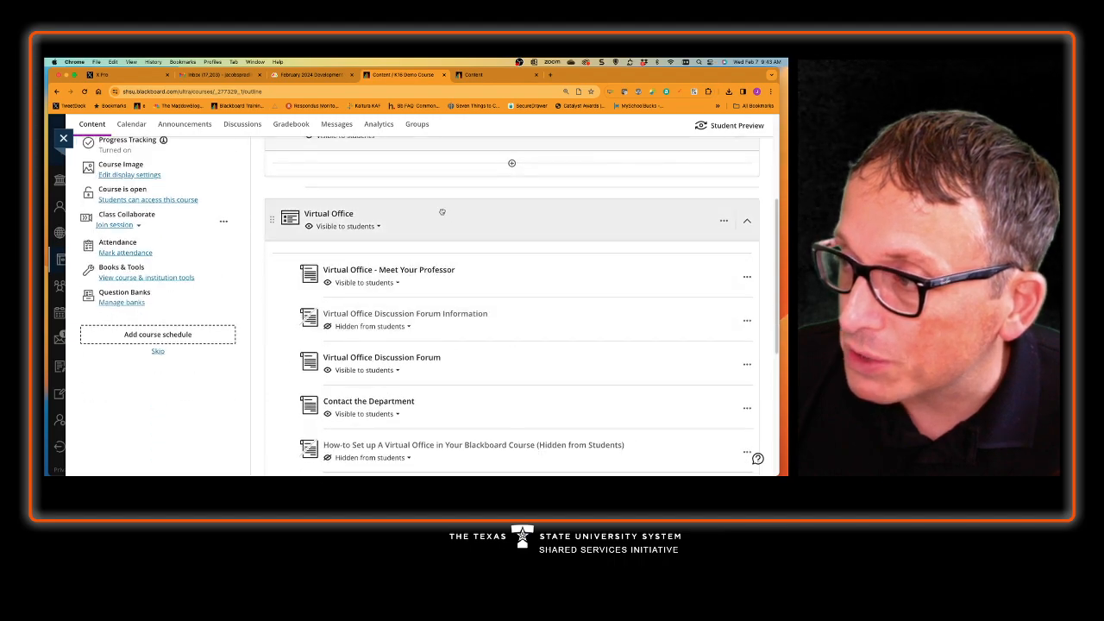
click(532, 279)
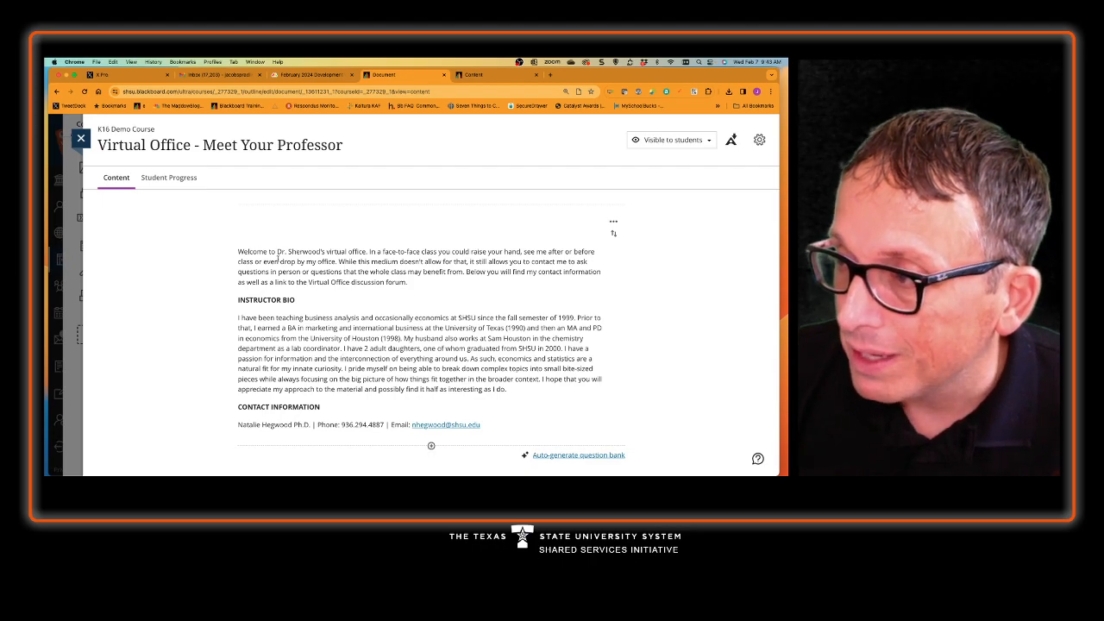
click(80, 138)
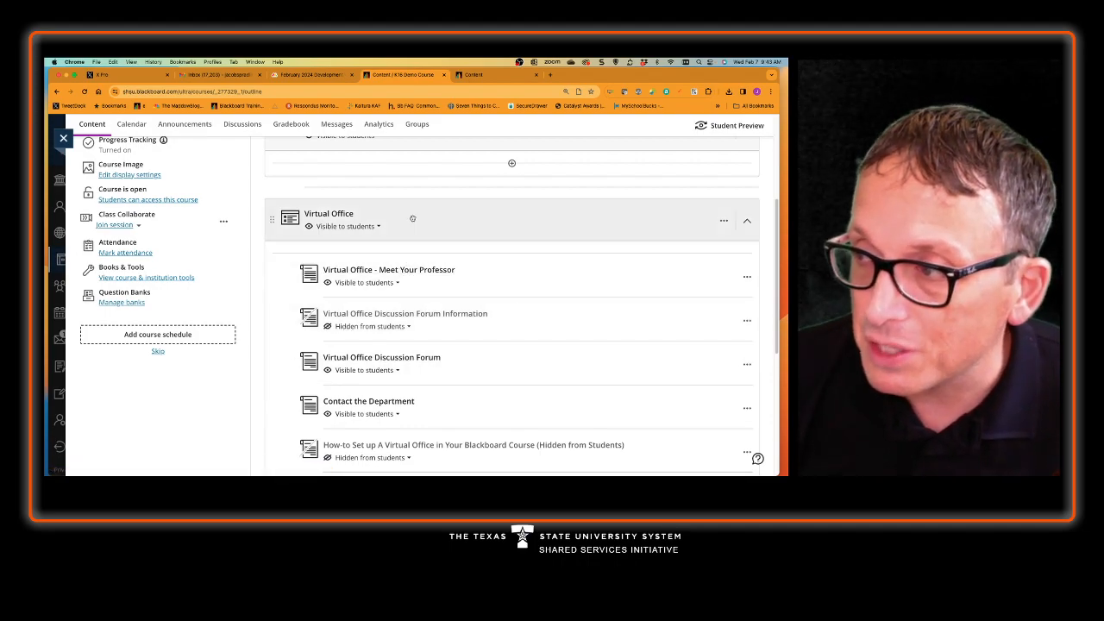
- Create a folder named Virtual Office inside Course Information, below Introduction to Respondus LockDown Browser for Students
scroll(401, 267, up, 3)
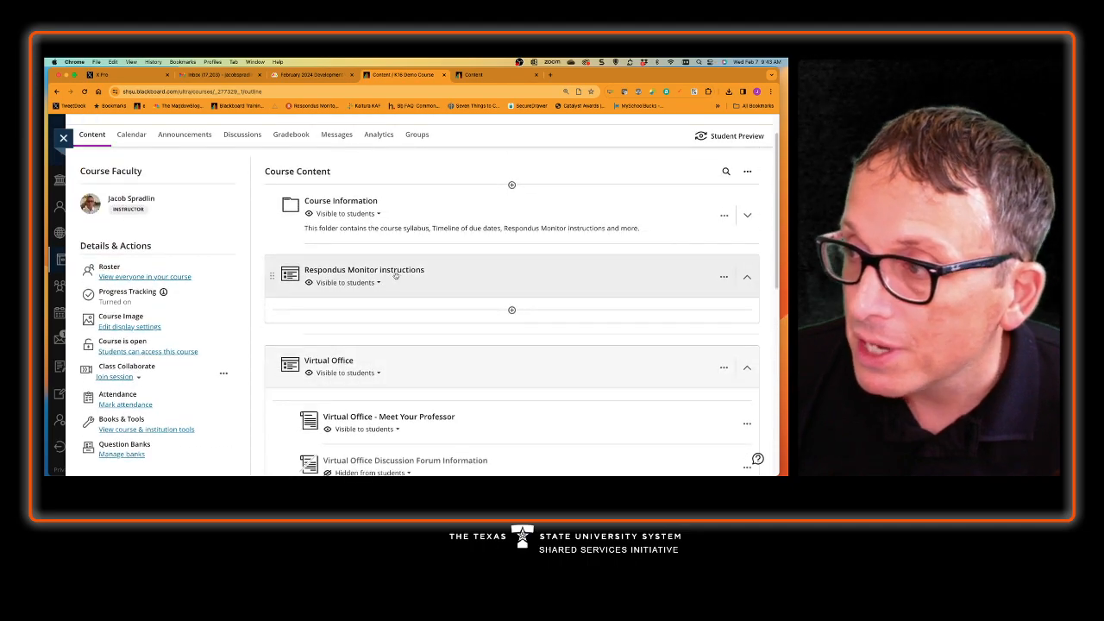
click(434, 201)
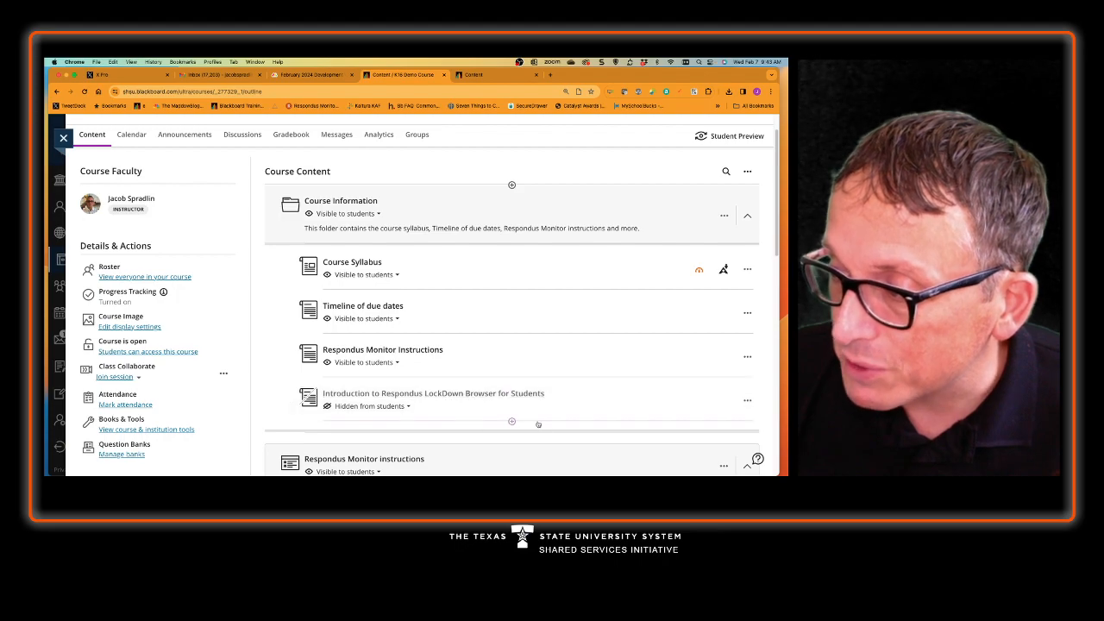
click(511, 422)
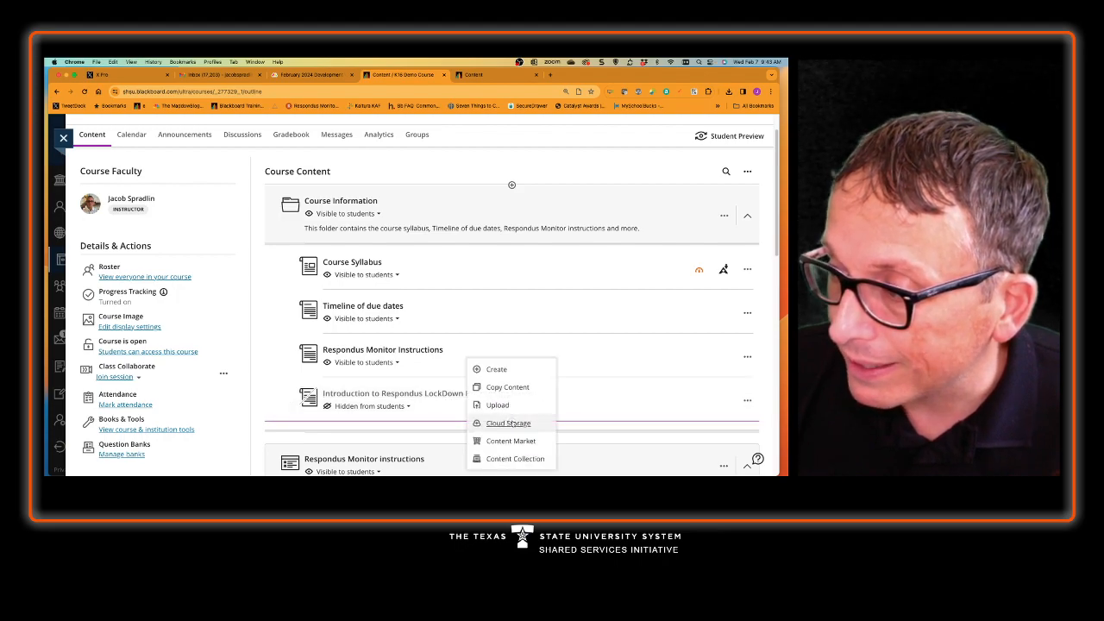
click(497, 371)
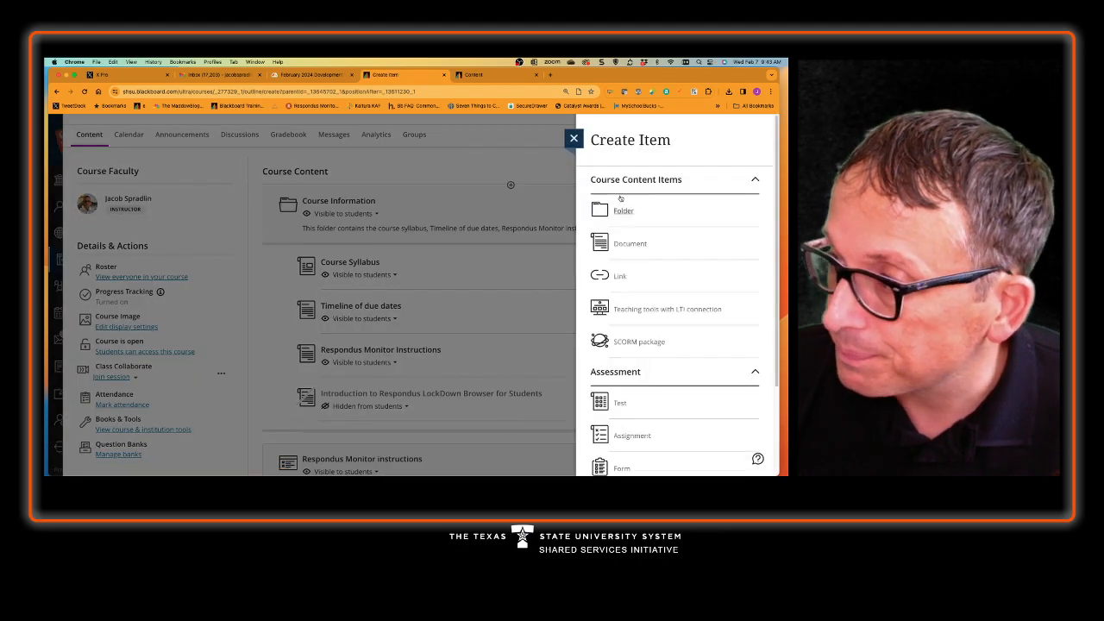
click(621, 212)
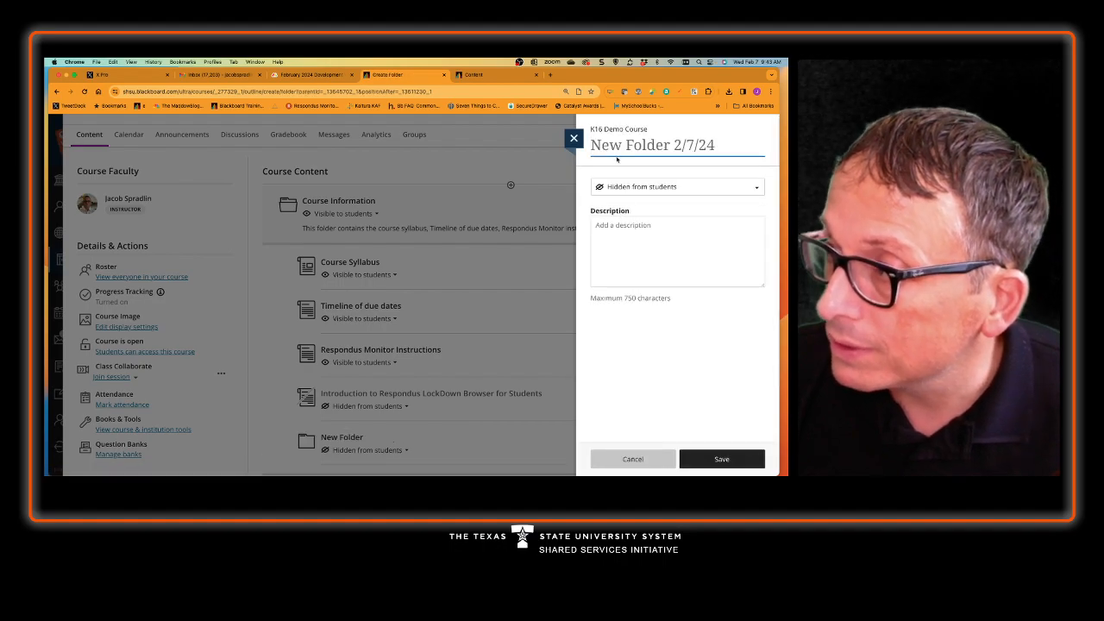
text(Vir)
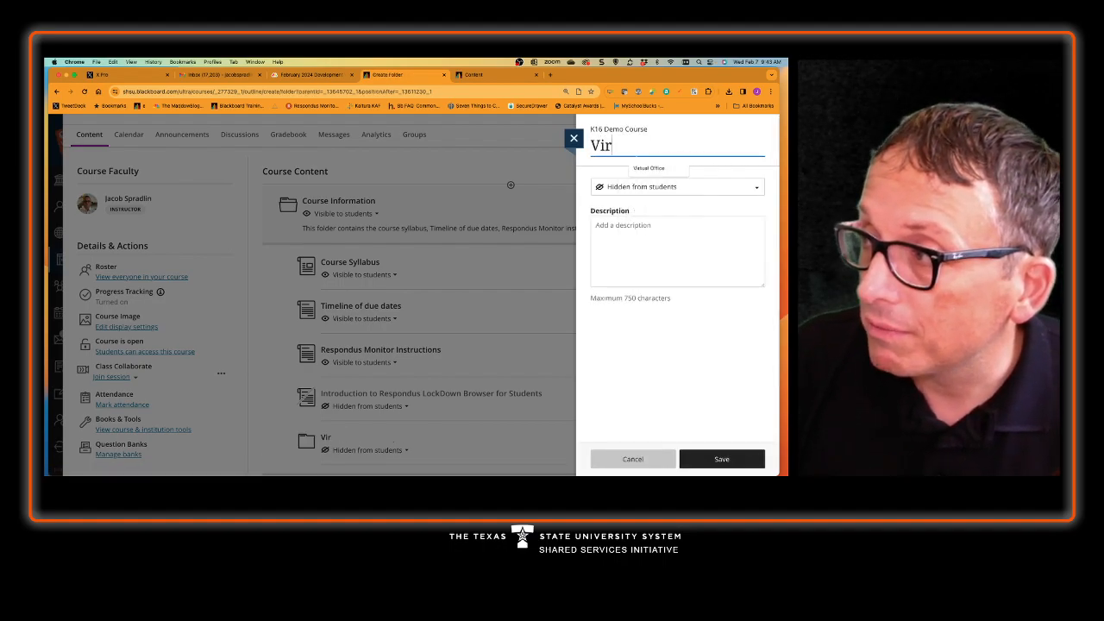
text(tual Office)
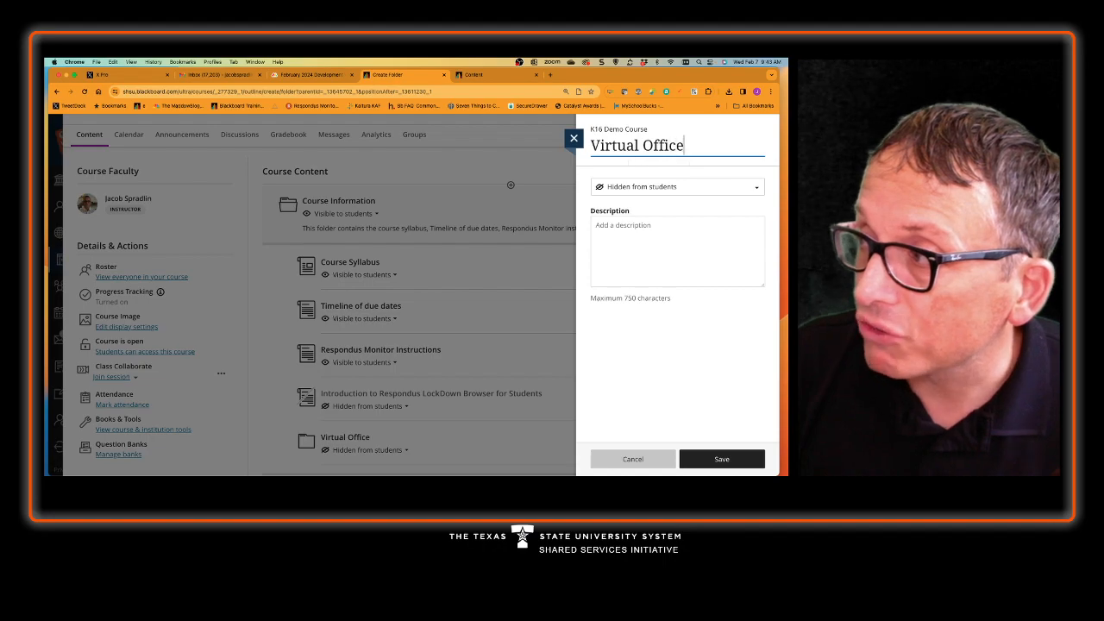
- Enter the description 'Here is where you can learn a little more about me, stop by and "talk" by posting your question to the Virtual Office Discussion Board and more.'
click(613, 229)
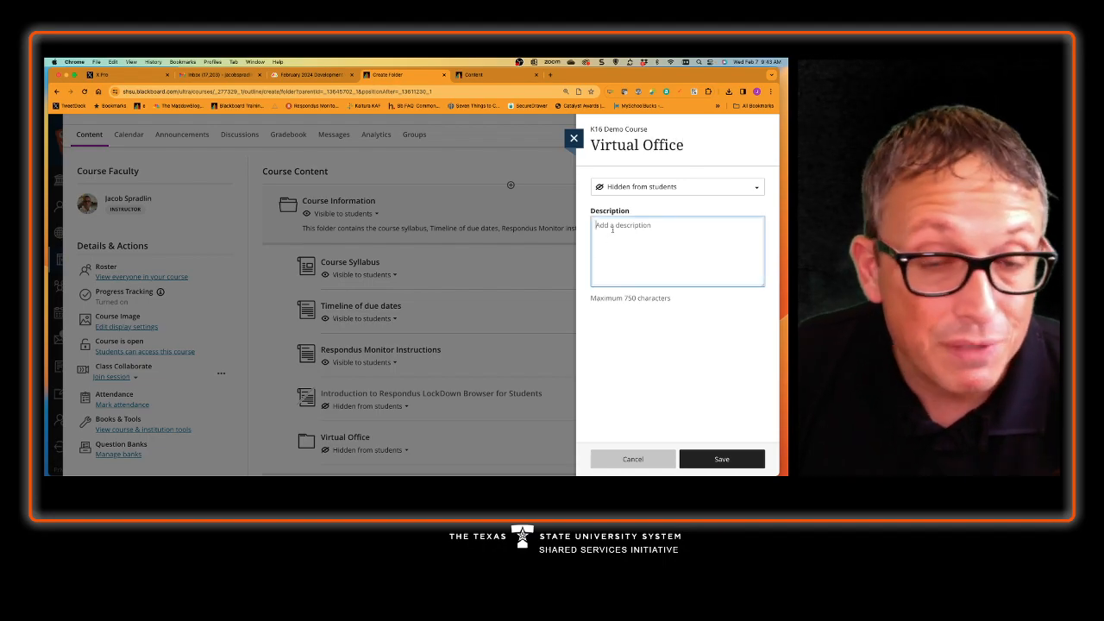
text(Here is where you can learn a li)
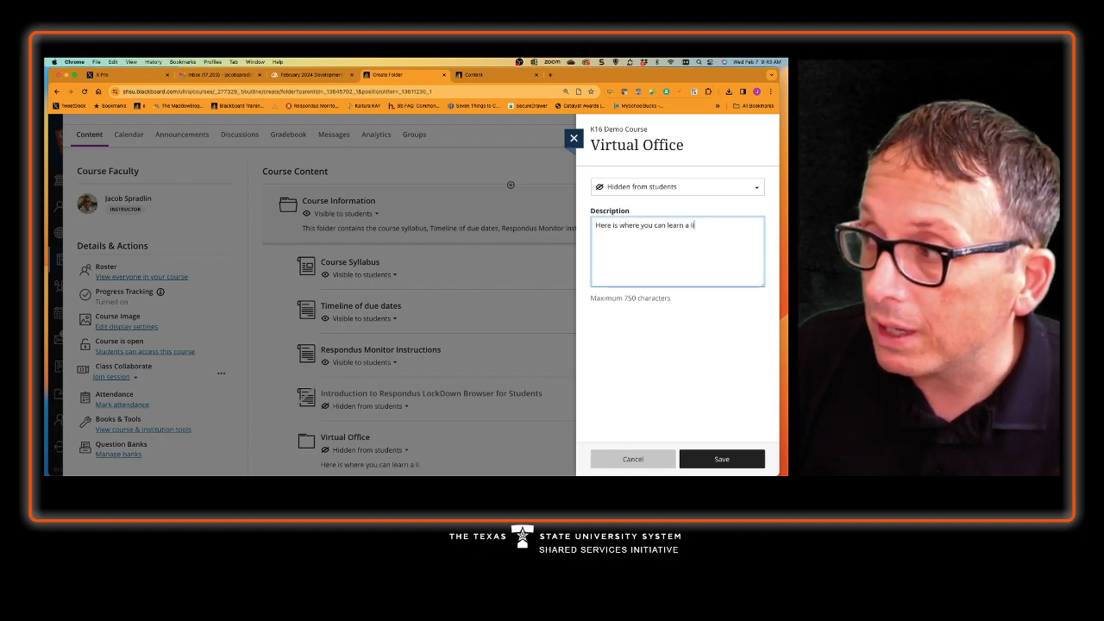
text(t)
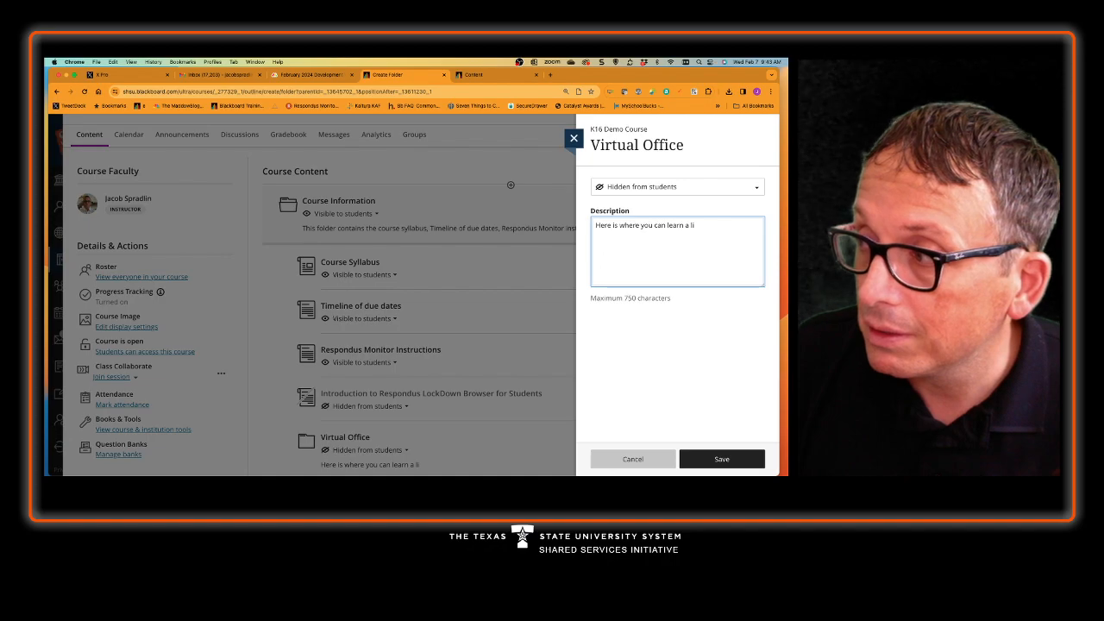
text(tle mo)
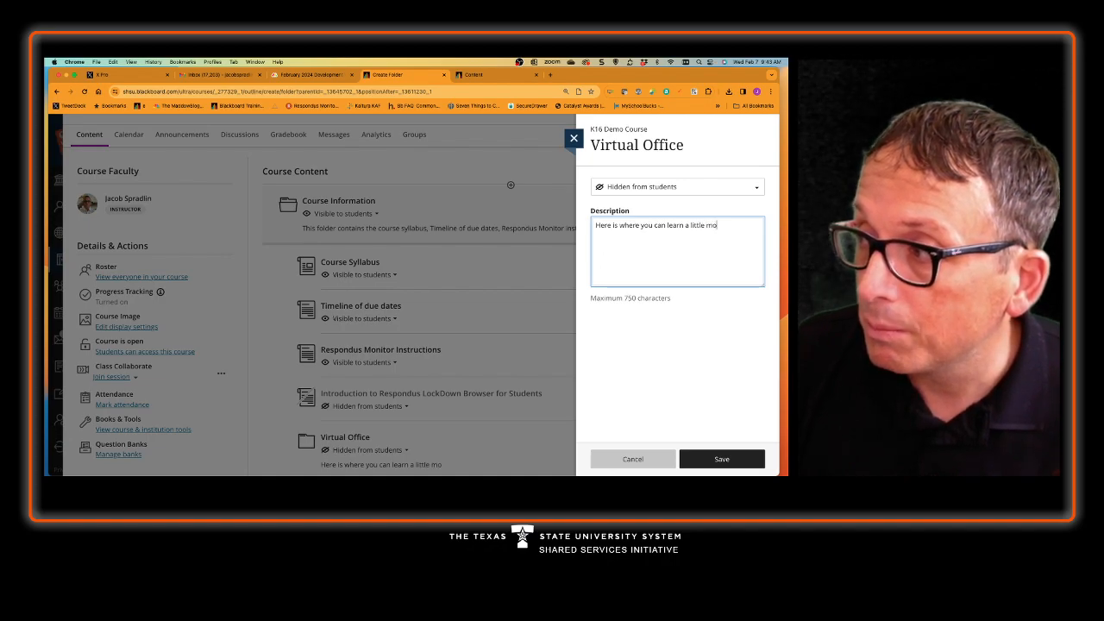
text(re about me)
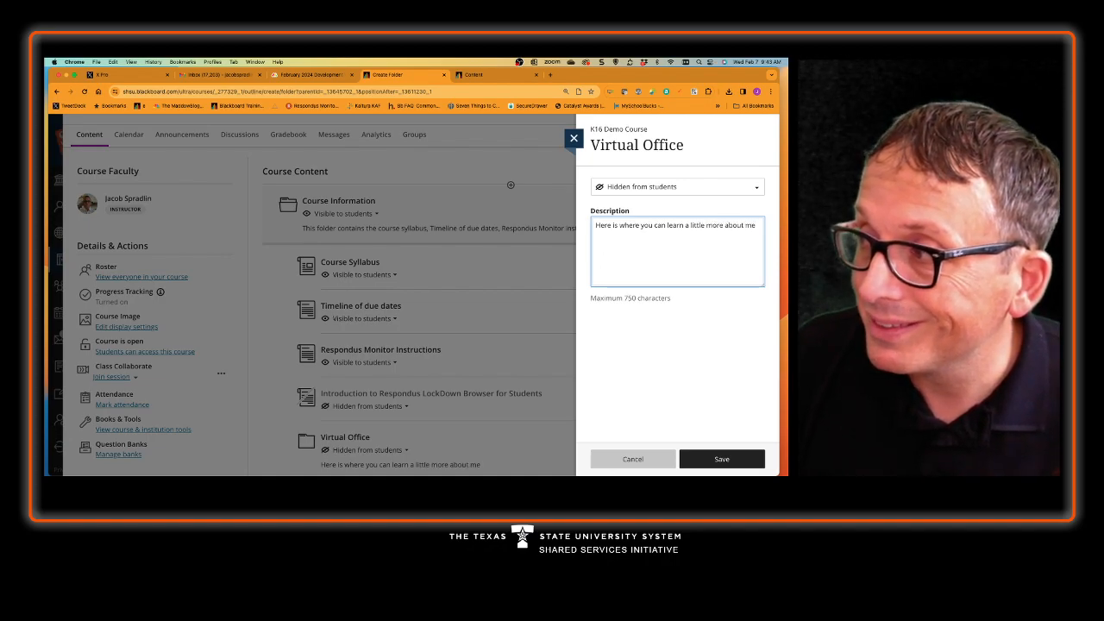
text(, stop by a)
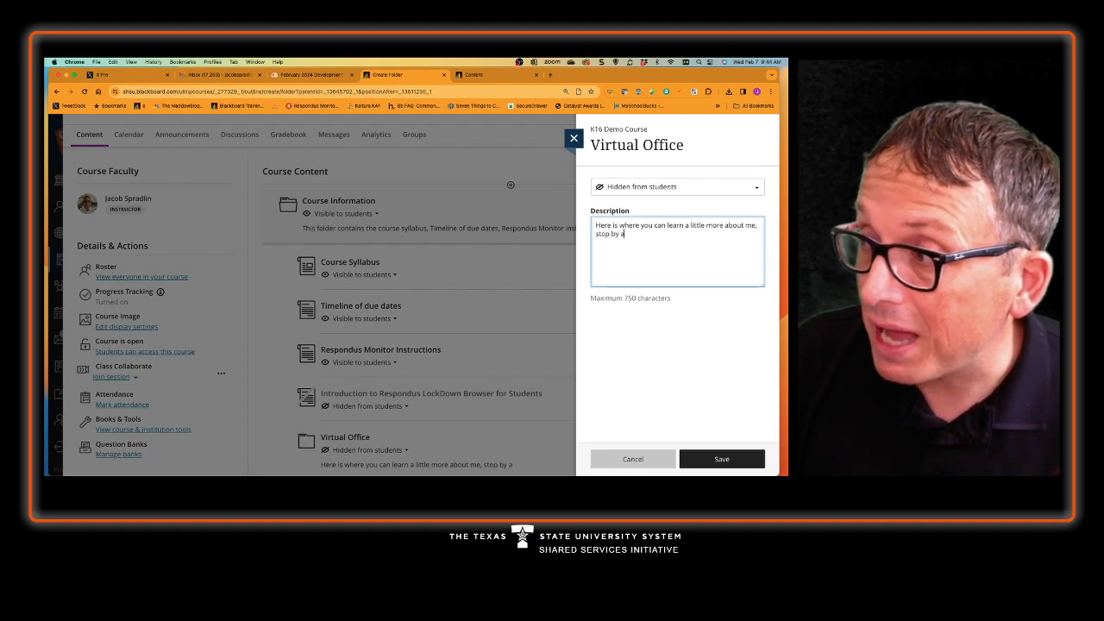
text(nd "talk" by)
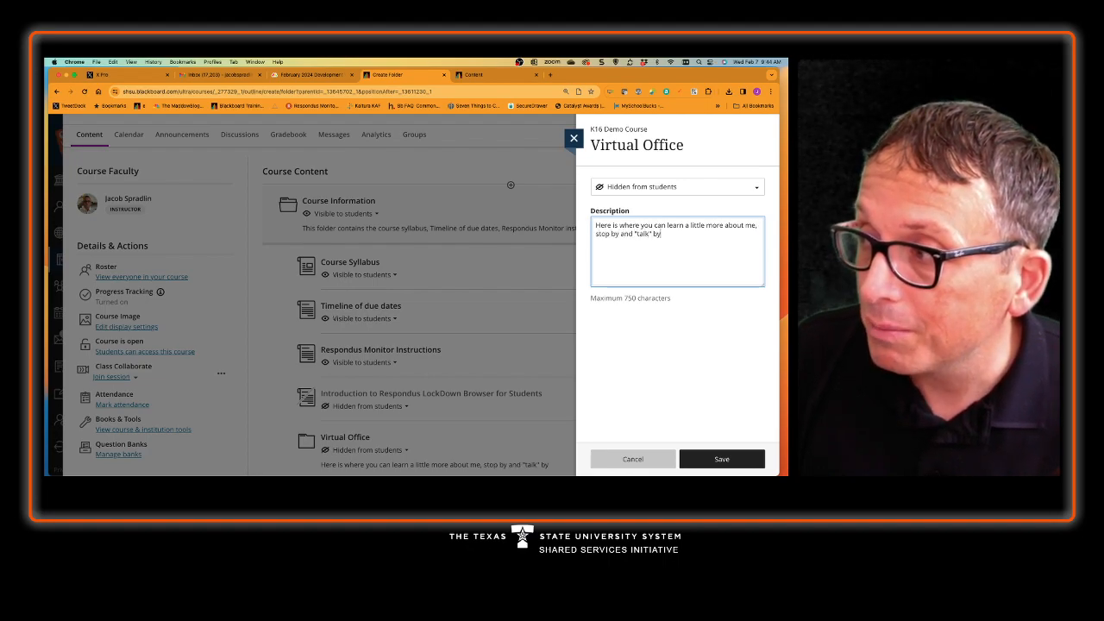
text( posting yo)
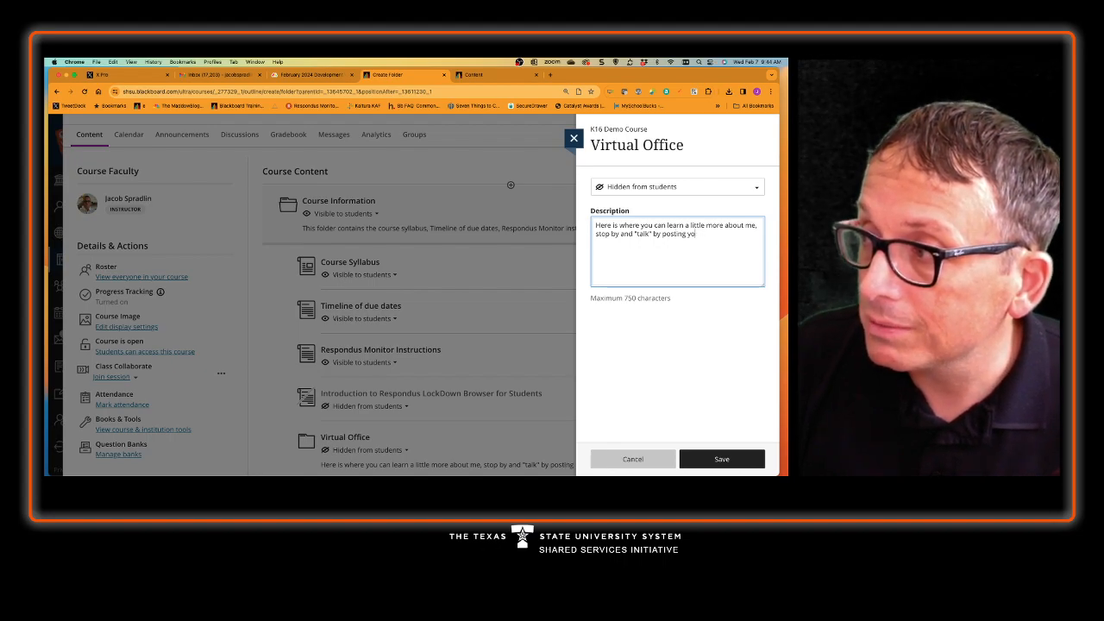
text(ruur question to the Virutal O)
key(BackSpace)
key(BackSpace)
key(BackSpace)
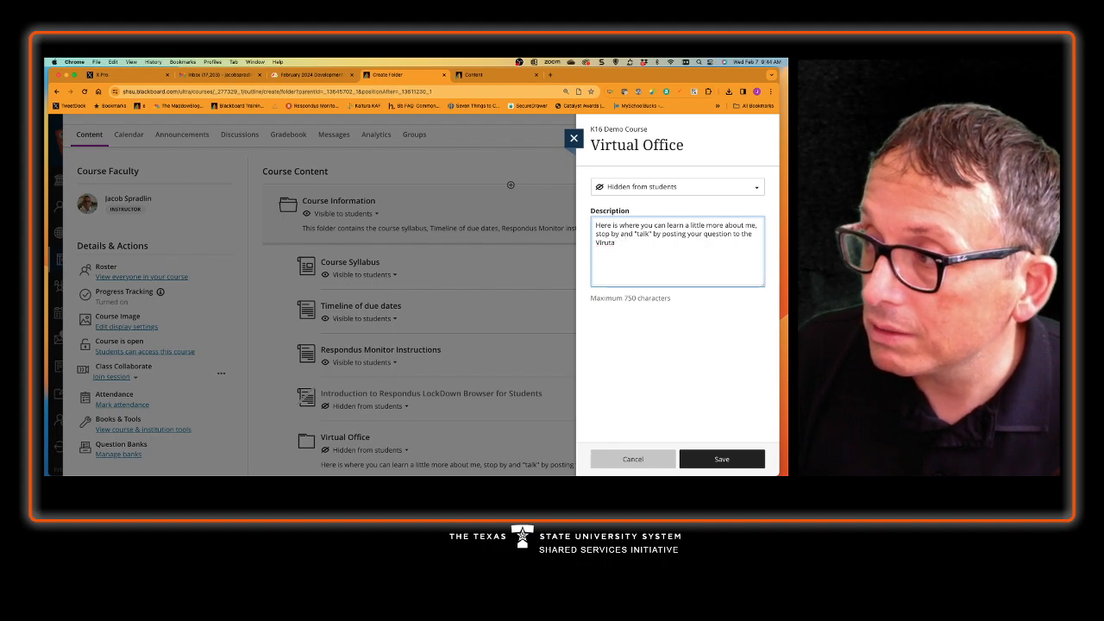
text(irtual)
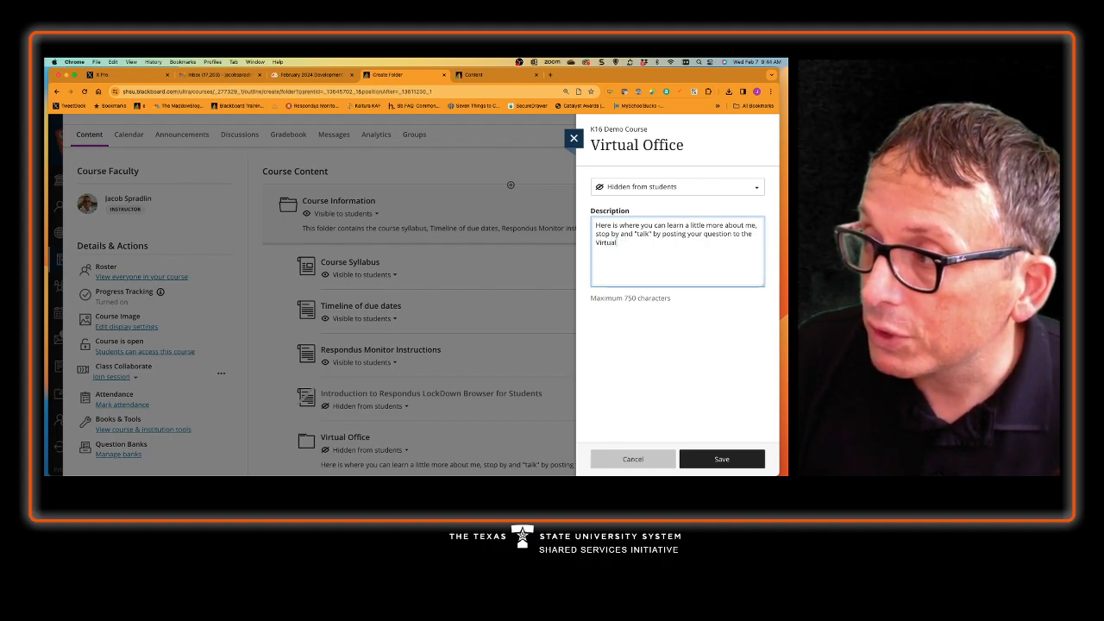
text( Office Discussion Board and more.)
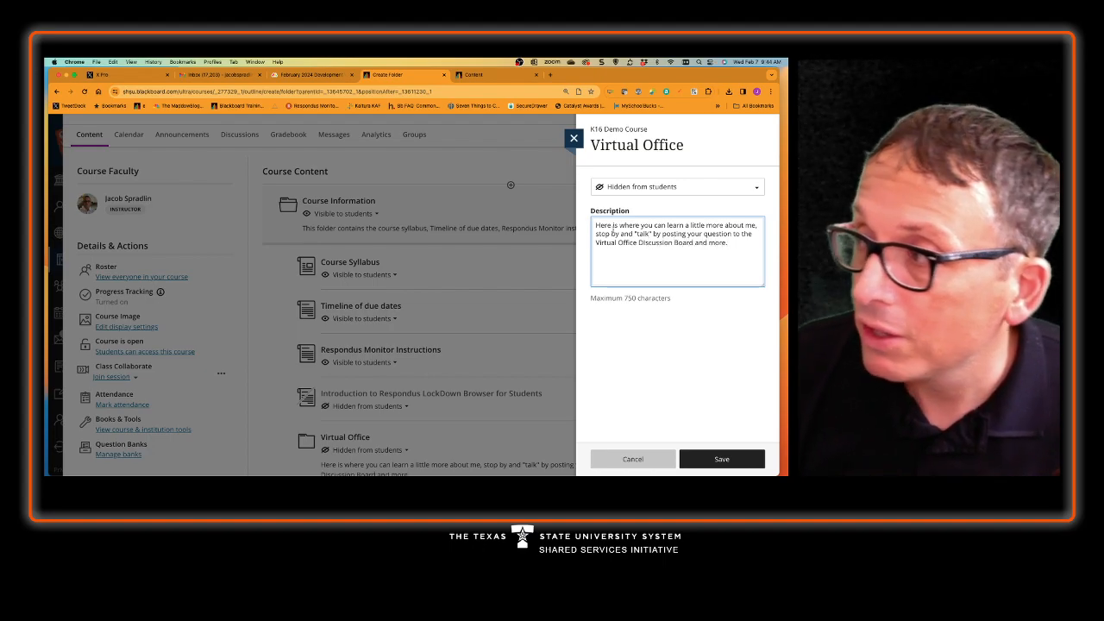
- Make the new Virtual Office folder visible to students and save it
click(638, 186)
click(638, 203)
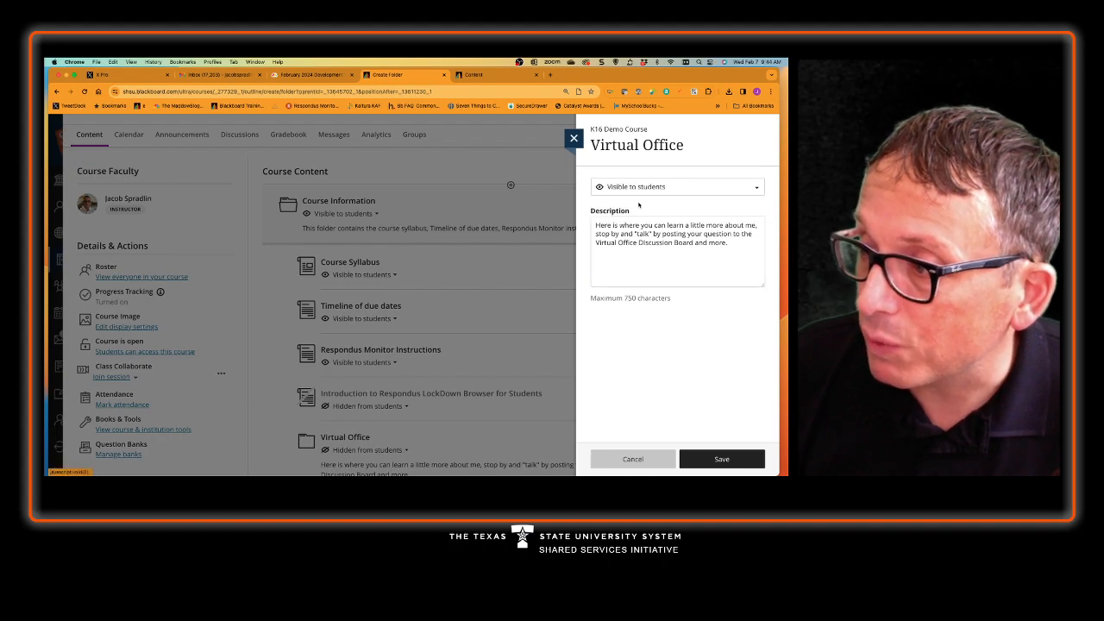
click(715, 458)
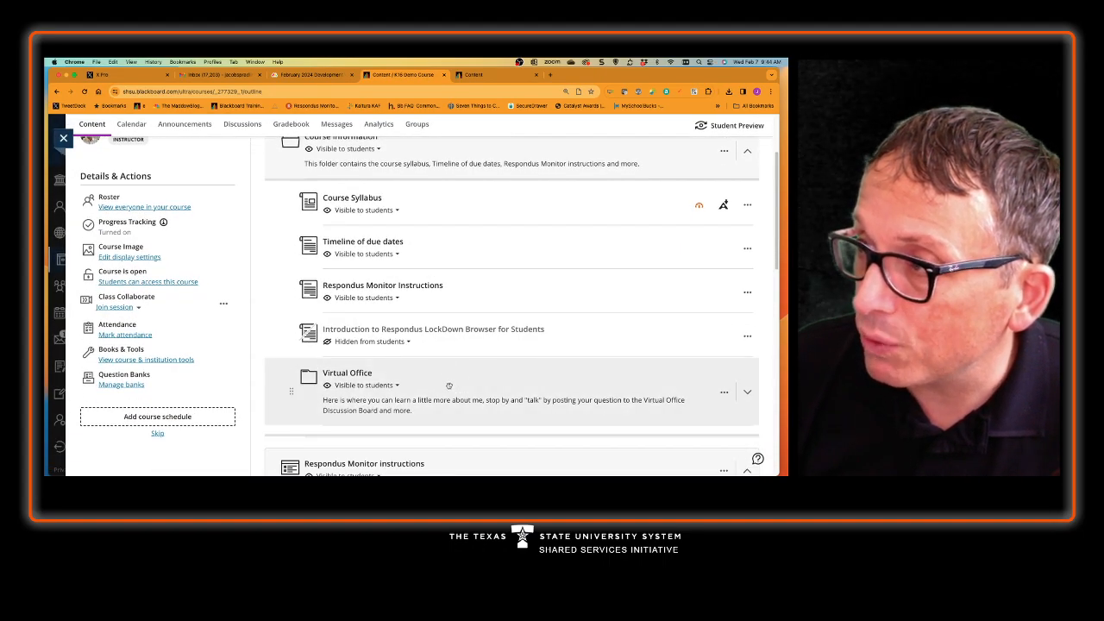
scroll(488, 308, up, 1)
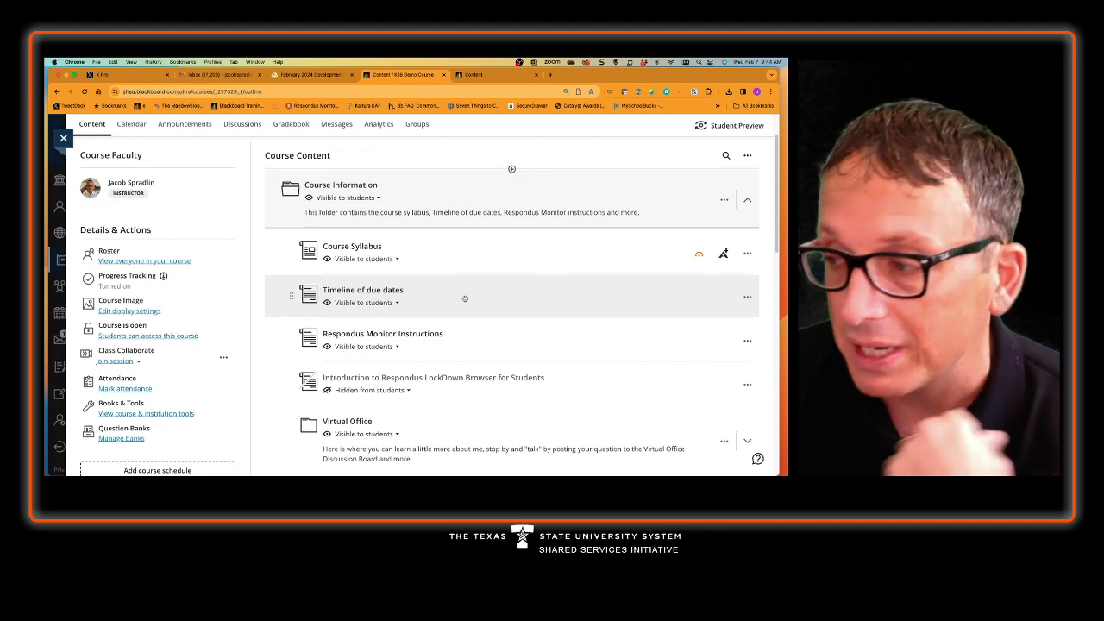
- Delete the empty Respondus Monitor instructions module from the course content
scroll(470, 323, down, 5)
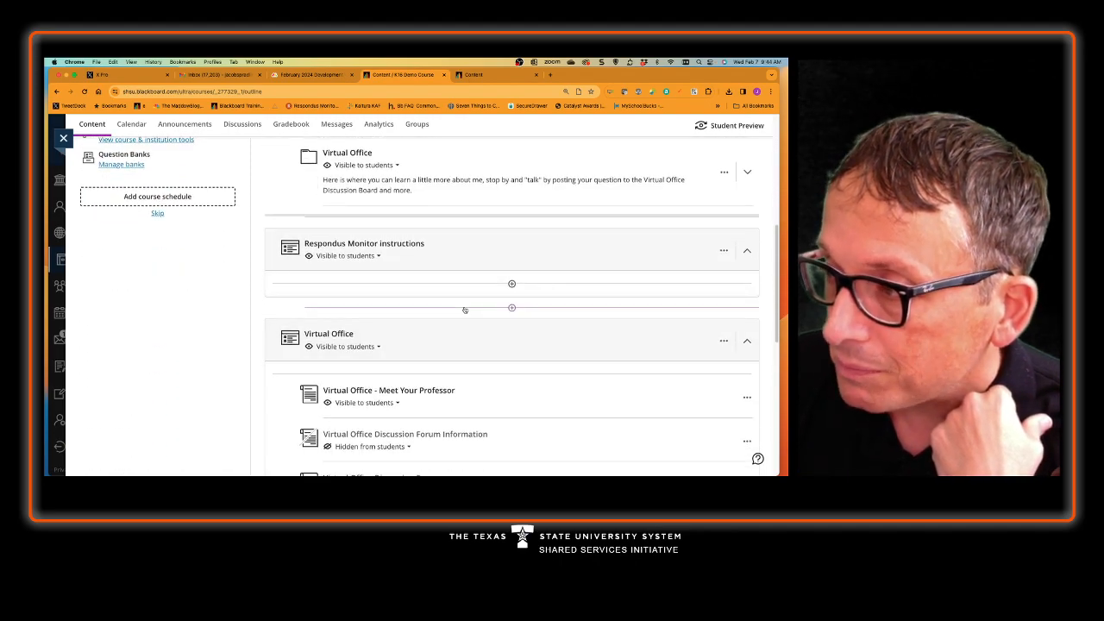
scroll(464, 310, up, 2)
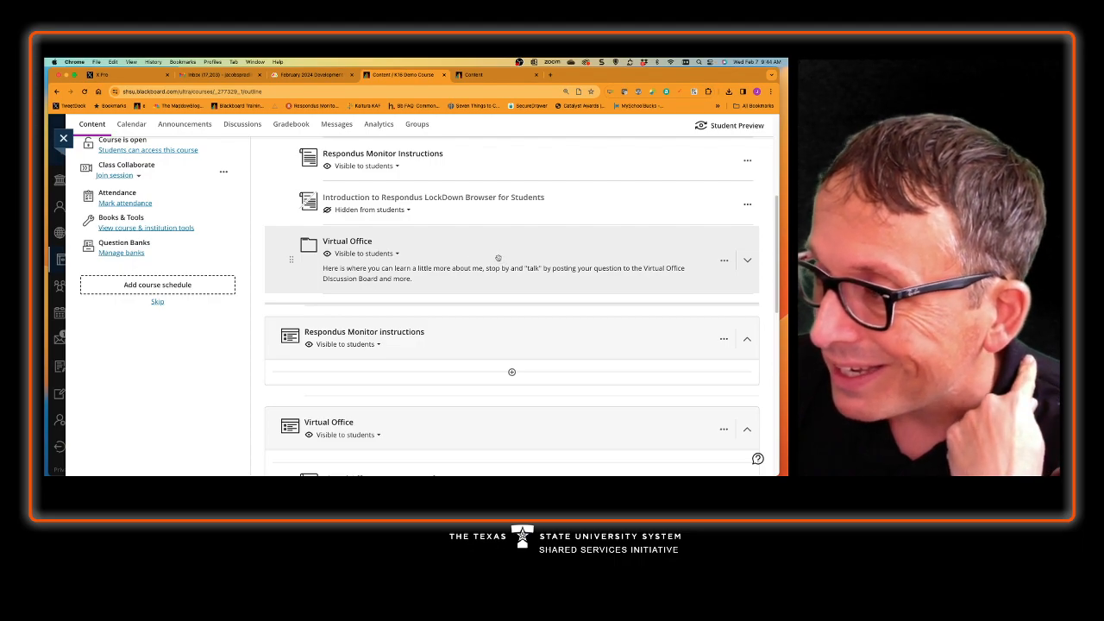
click(724, 339)
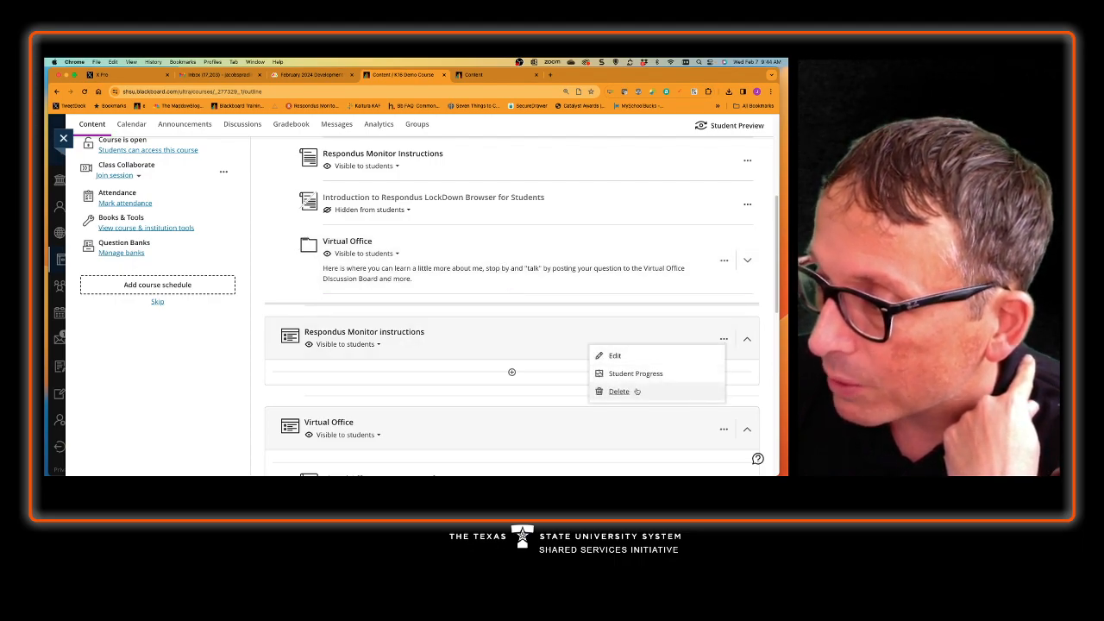
click(636, 392)
click(493, 330)
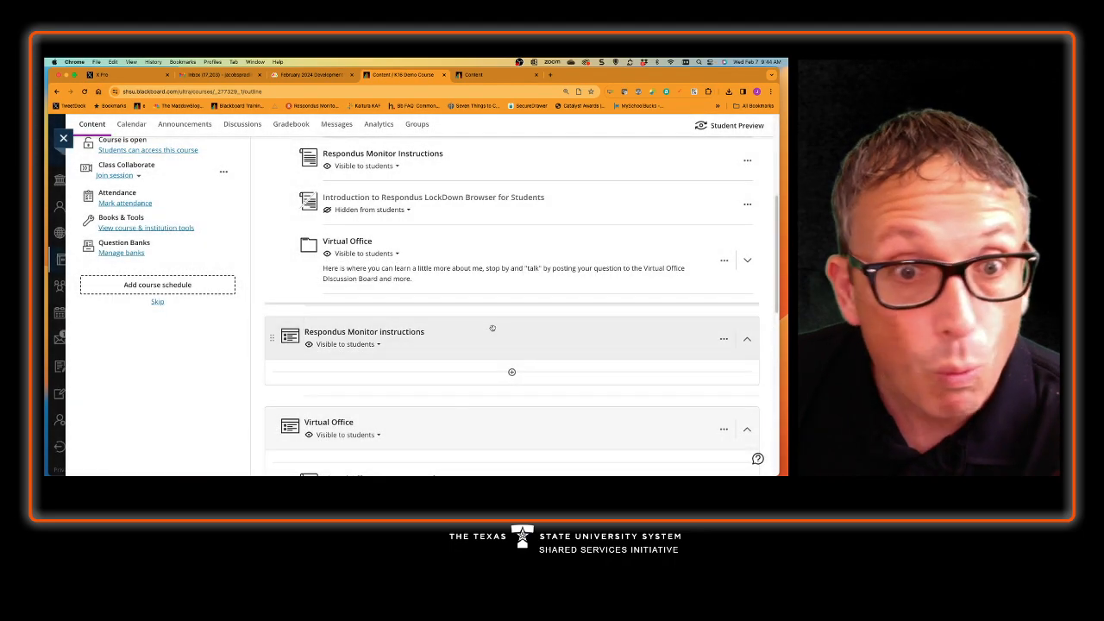
scroll(489, 324, up, 3)
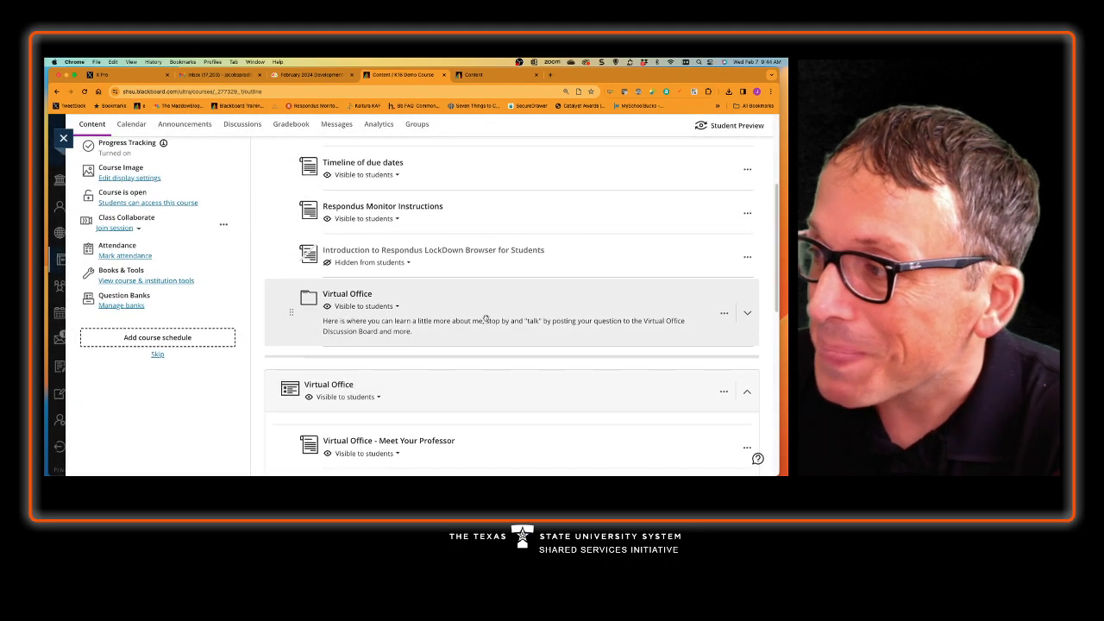
- Move Virtual Office - Meet Your Professor and Contact the Department from the Virtual Office module into the new Virtual Office folder
scroll(483, 317, down, 3)
click(527, 270)
scroll(501, 319, down, 1)
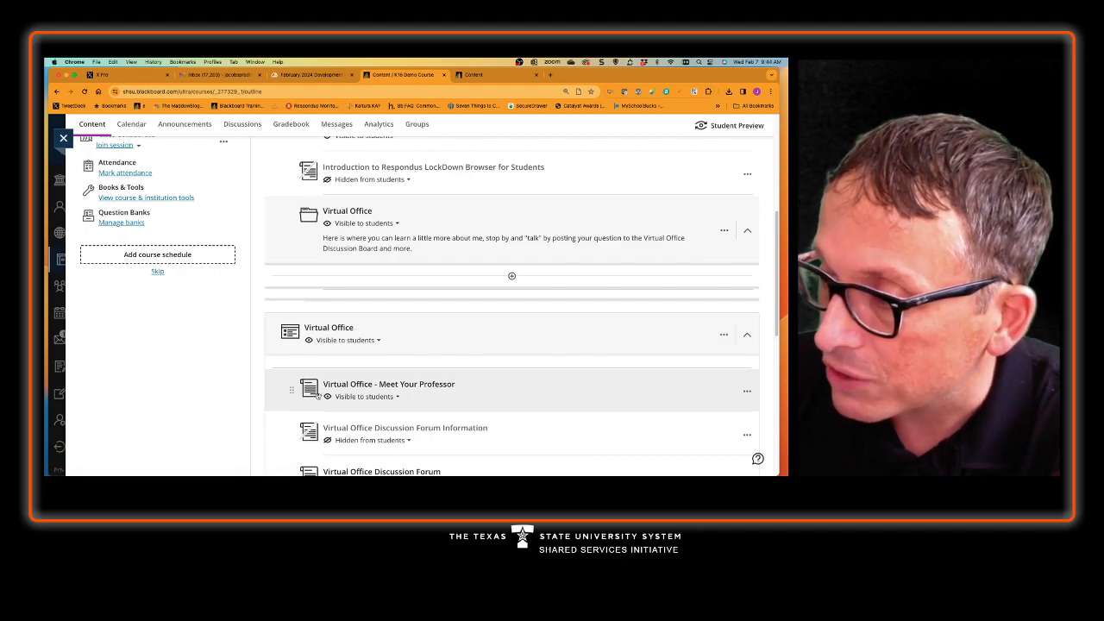
drag(318, 381, 380, 290)
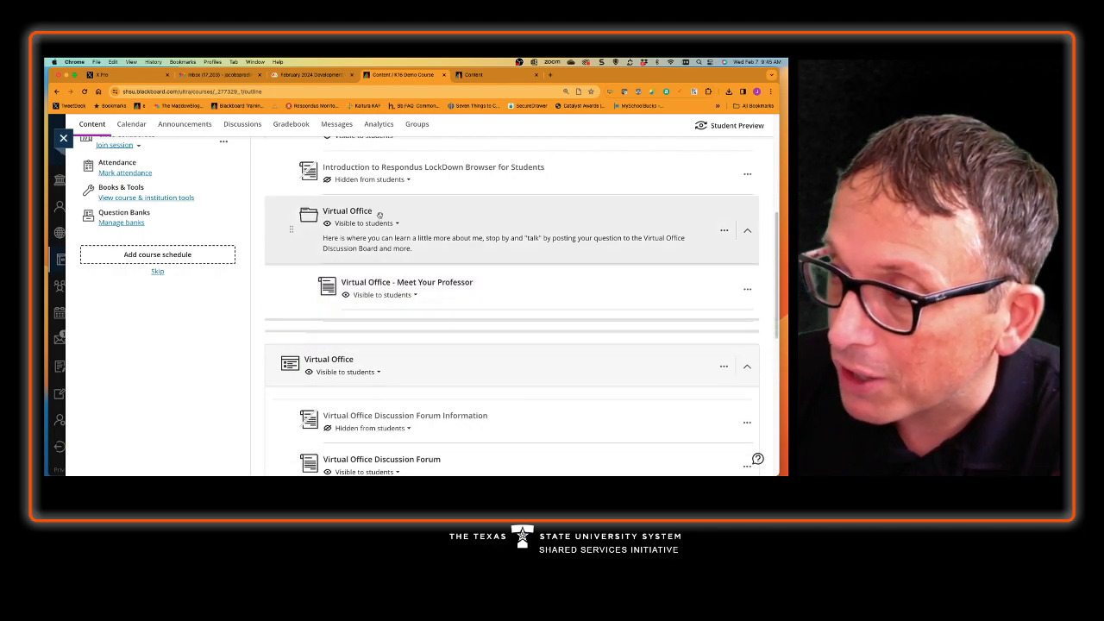
scroll(409, 316, down, 3)
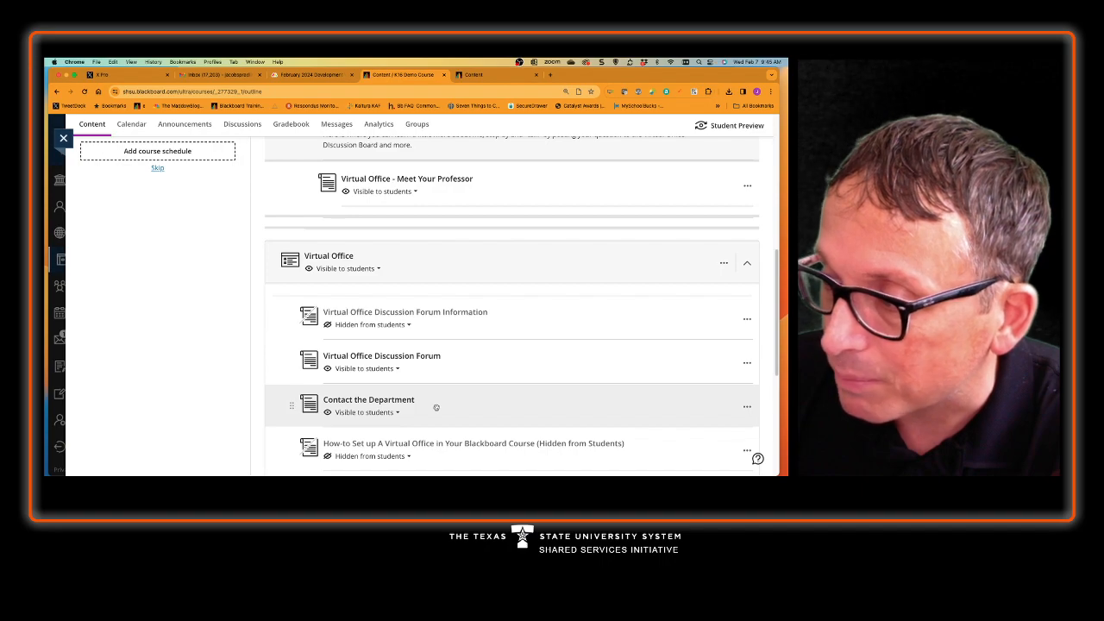
drag(436, 396, 454, 215)
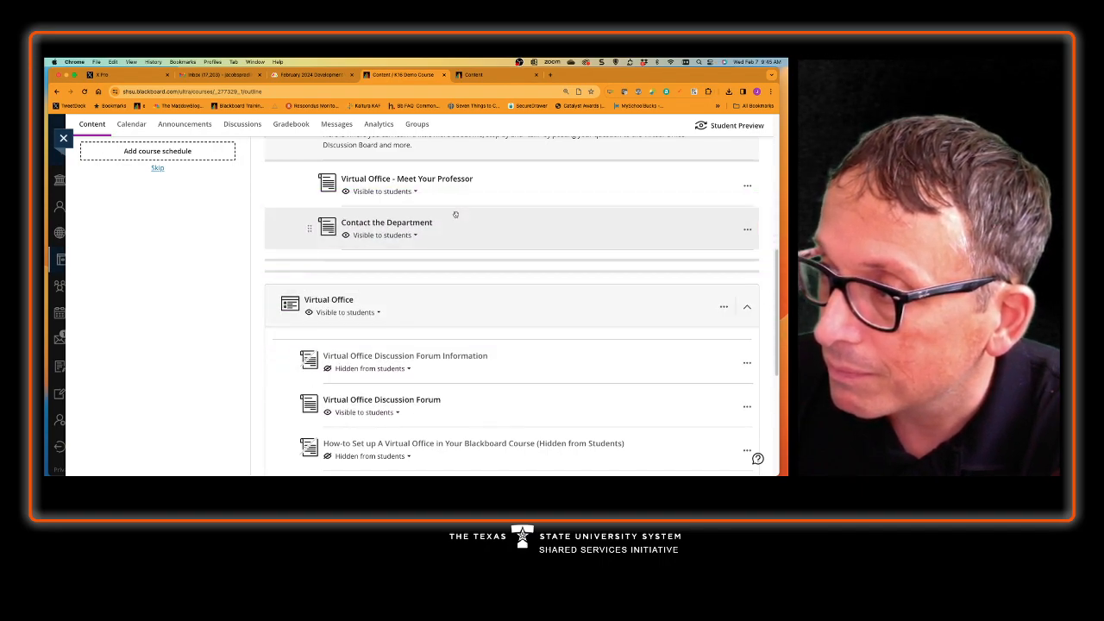
- Inspect the Virtual Office Discussion Forum document in the Virtual Office module, and close it
scroll(435, 371, up, 1)
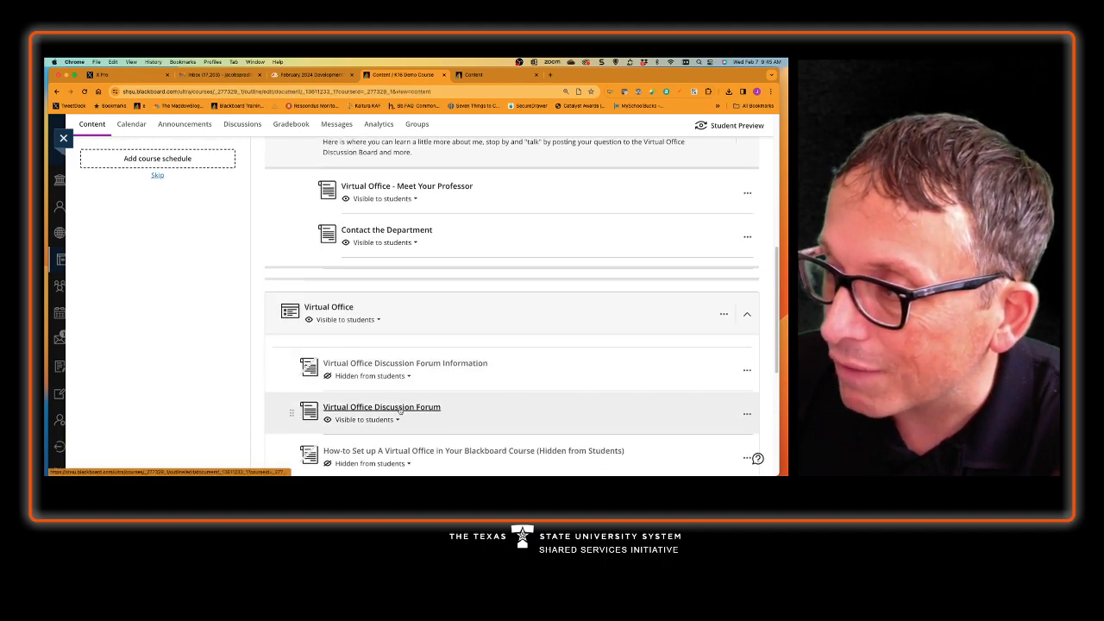
click(400, 407)
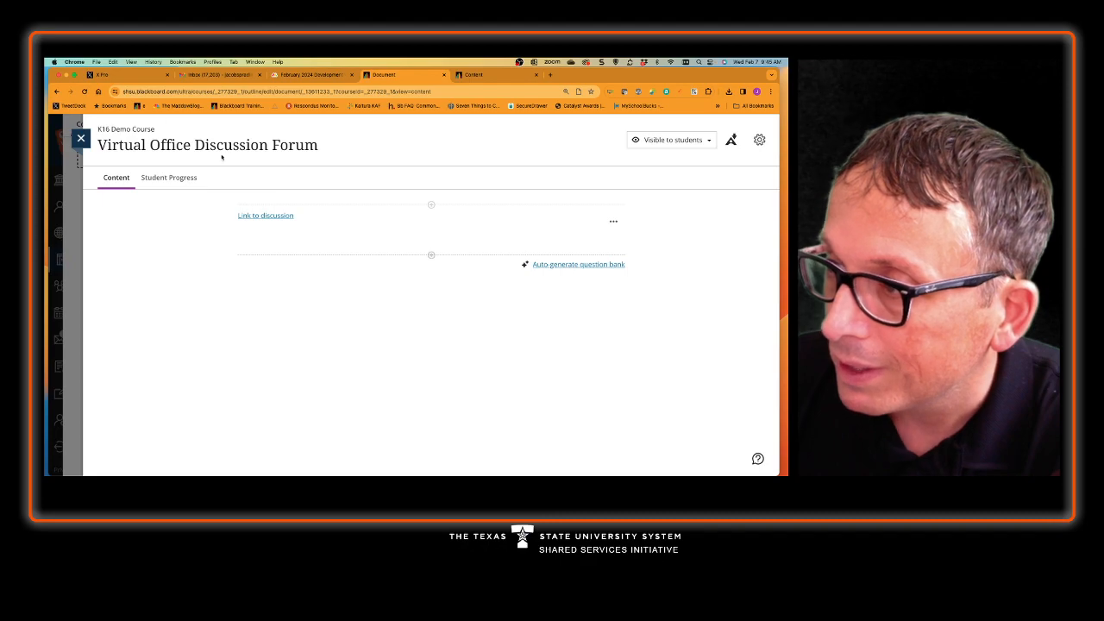
click(80, 138)
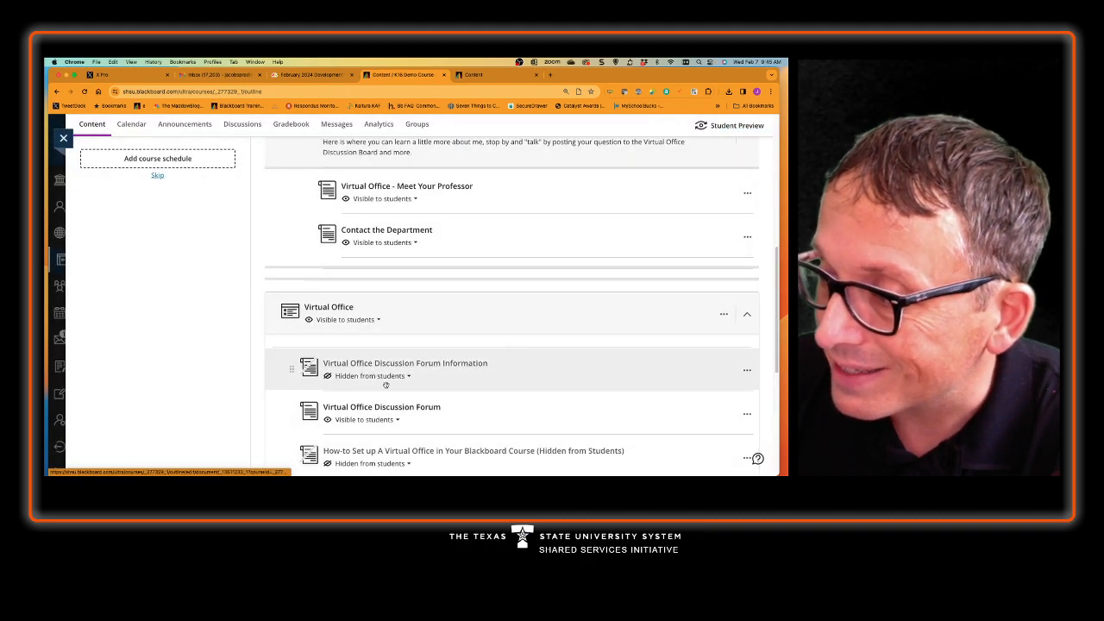
- Examine the Virtual Office Discussion Forum's topic text and settings among the course discussions
scroll(384, 390, up, 5)
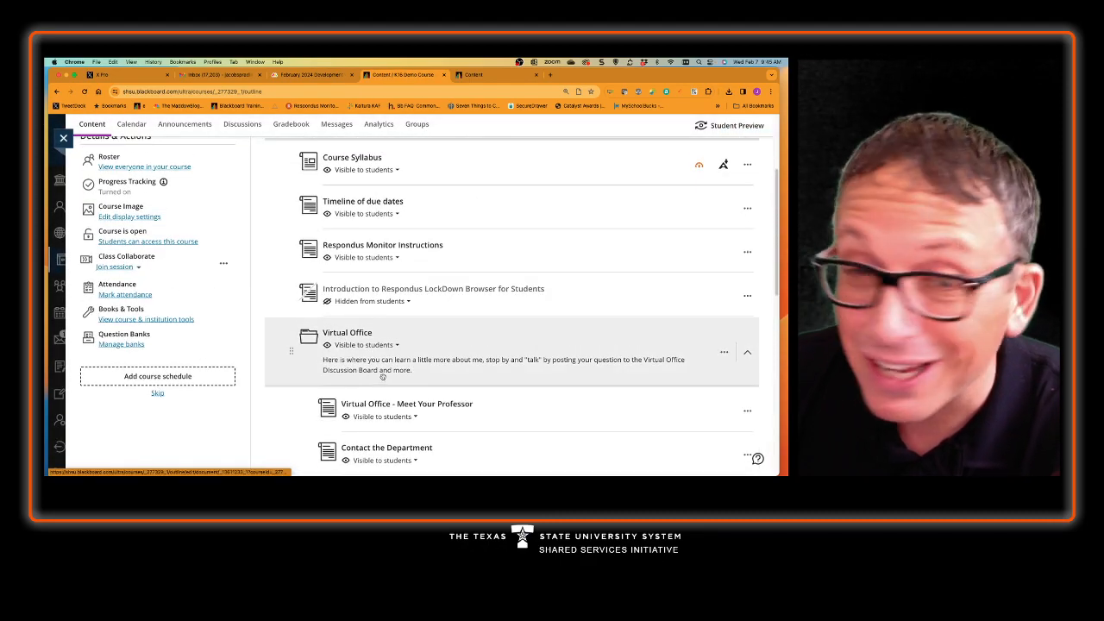
scroll(510, 316, up, 3)
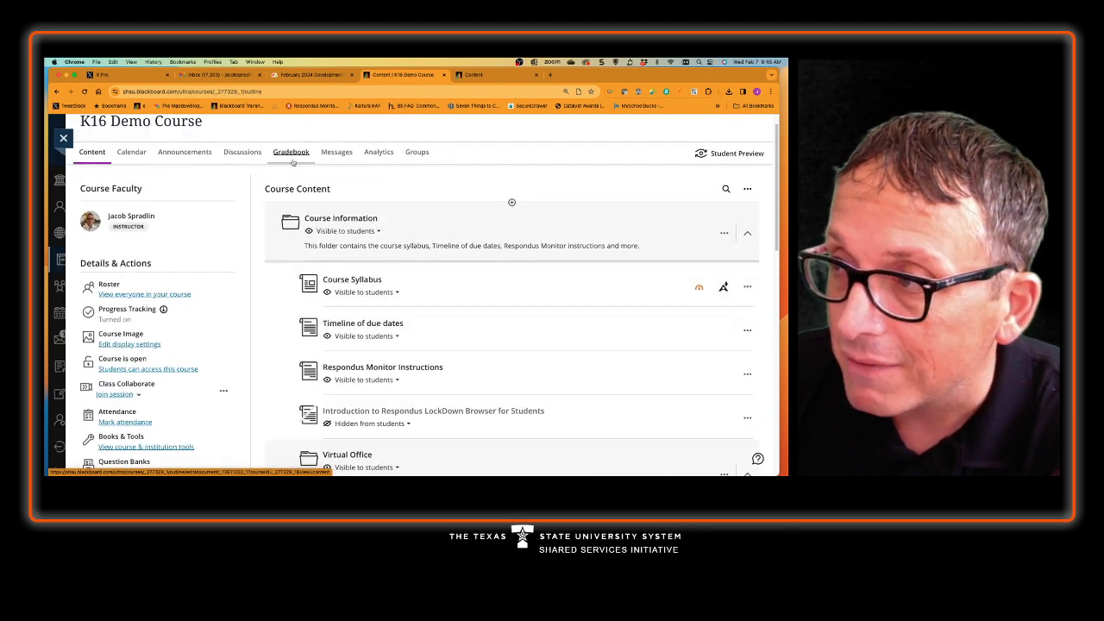
click(241, 151)
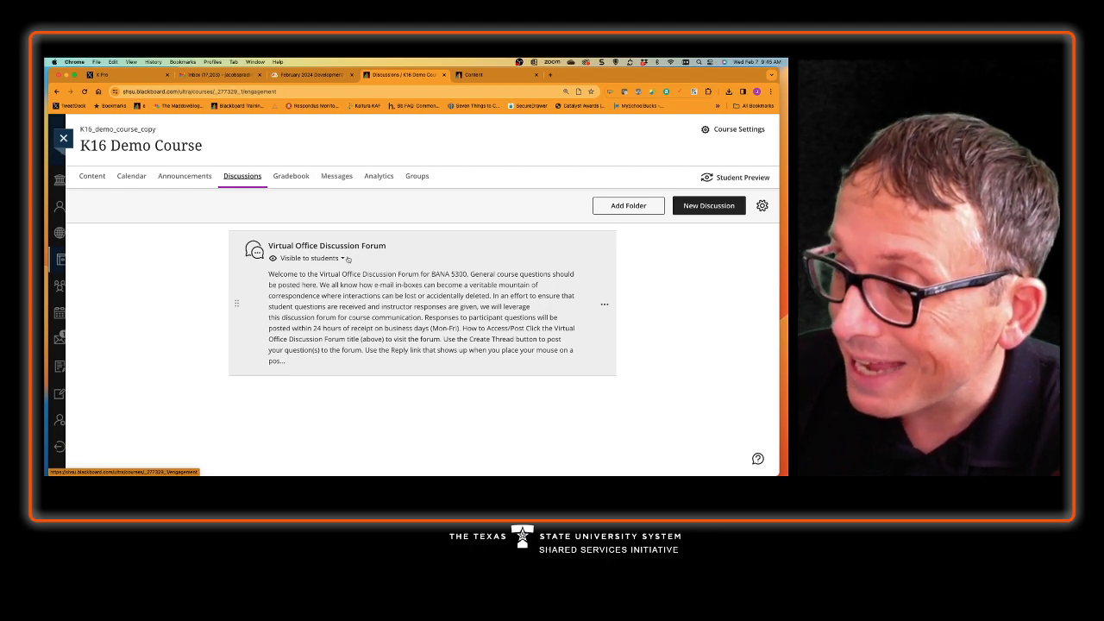
click(604, 304)
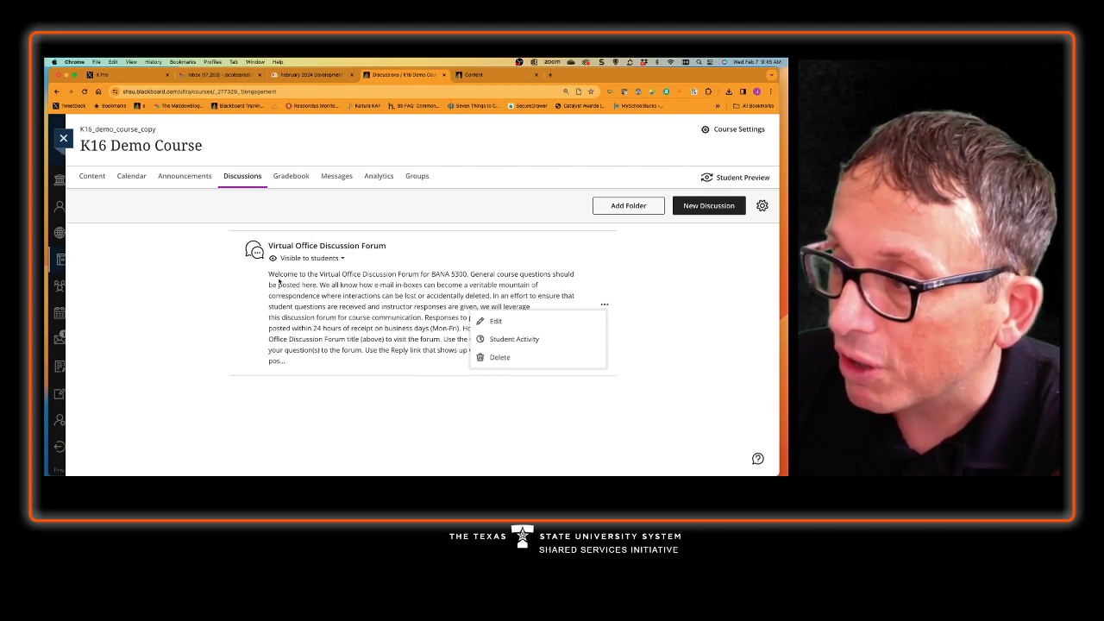
click(270, 274)
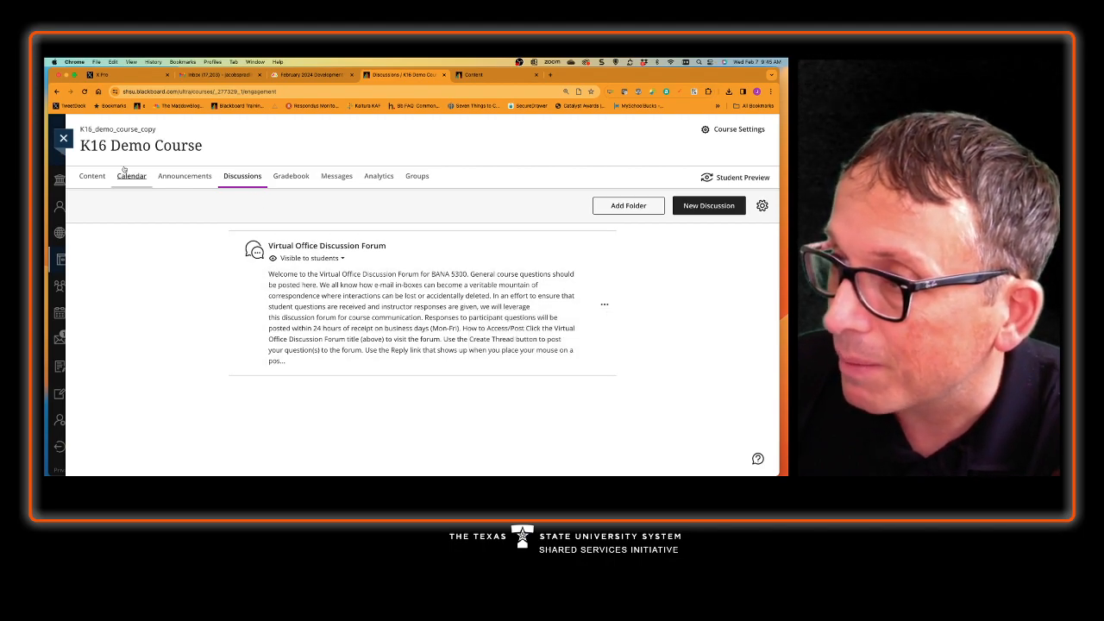
click(605, 308)
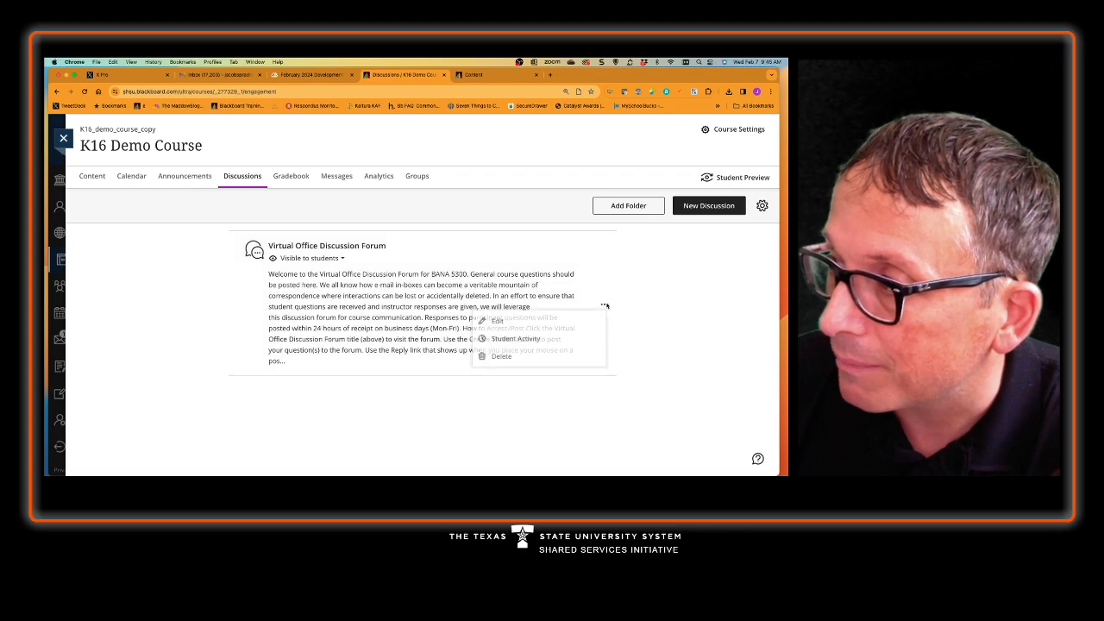
click(565, 324)
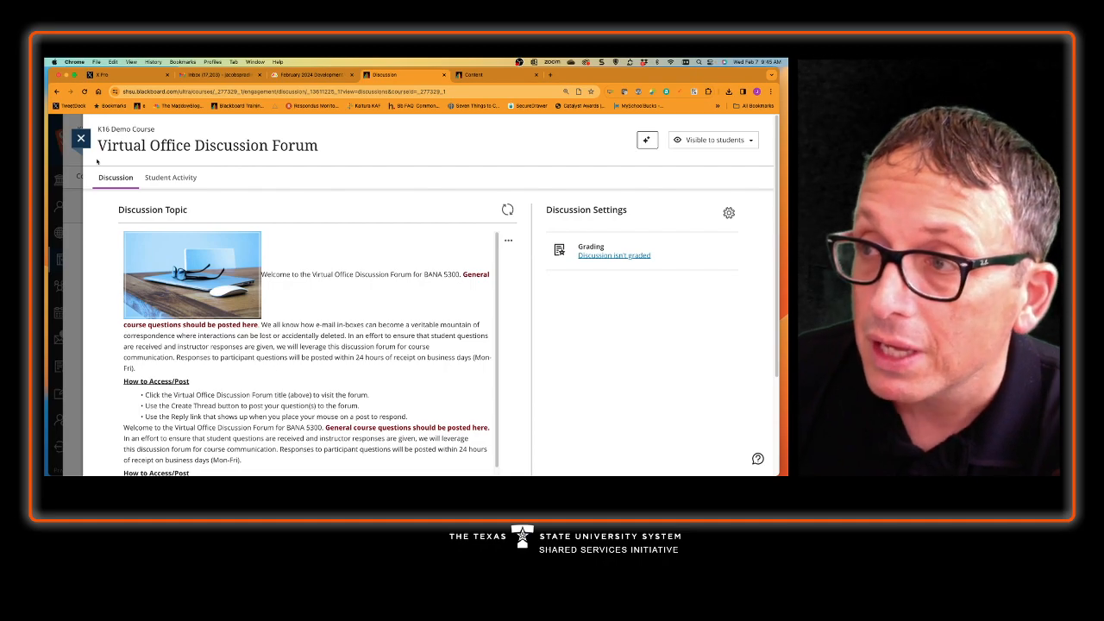
click(81, 138)
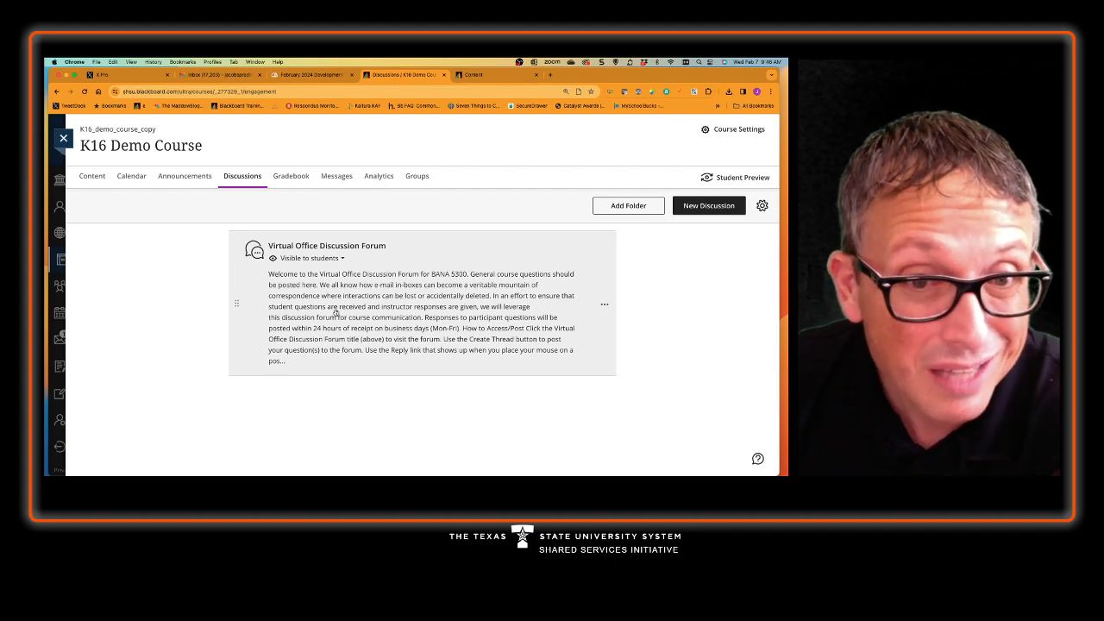
- Enable Display on Course Content page for the Virtual Office Discussion Forum and save the discussion settings
click(604, 305)
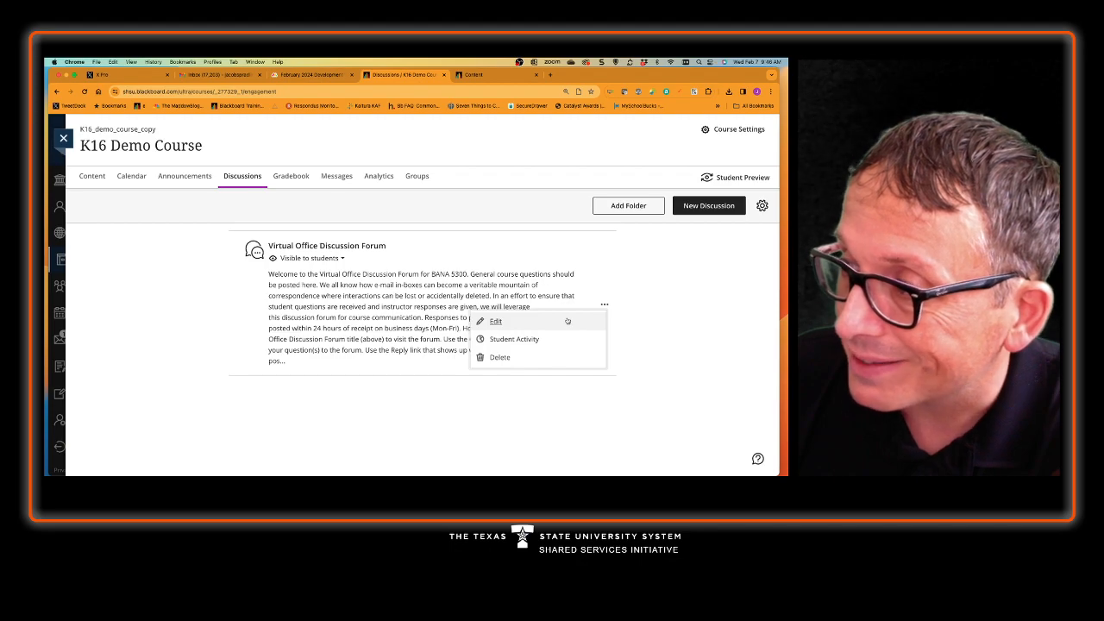
click(568, 321)
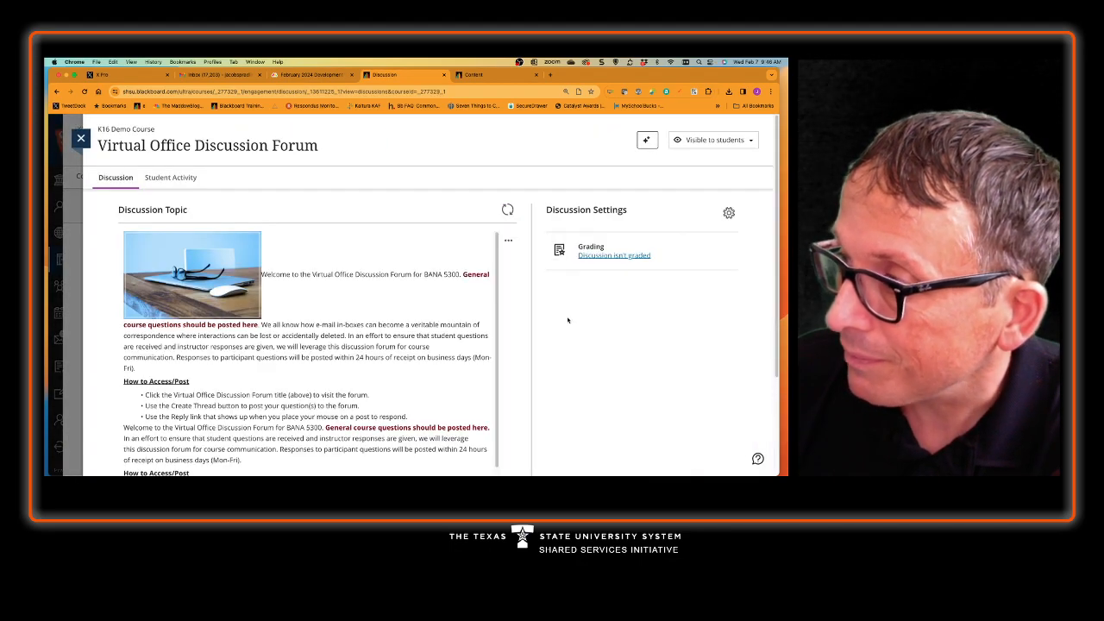
click(729, 213)
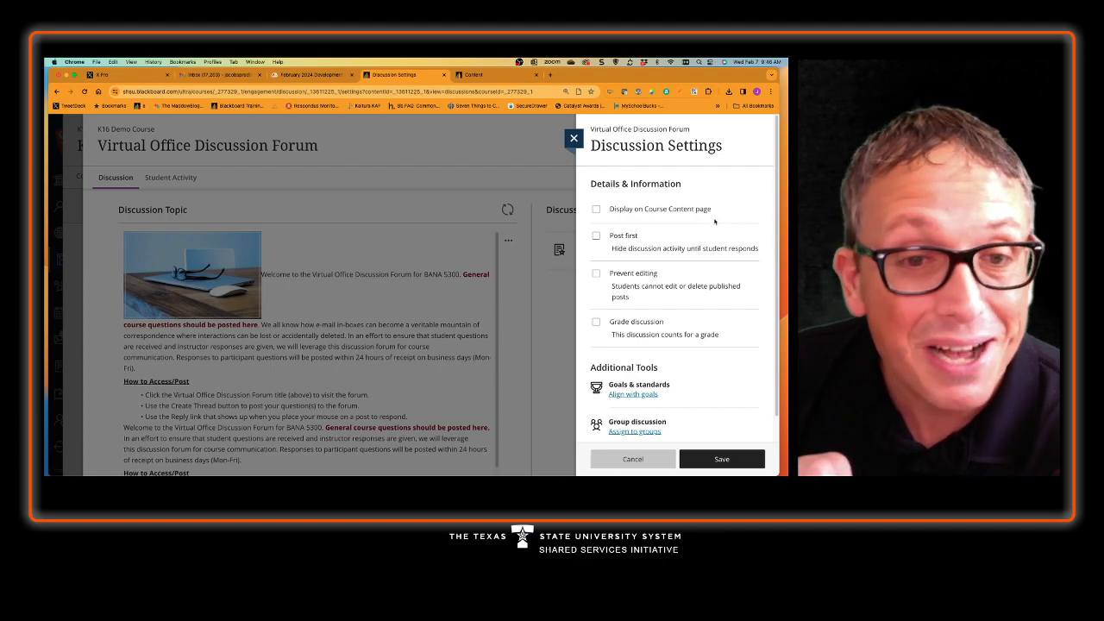
click(596, 209)
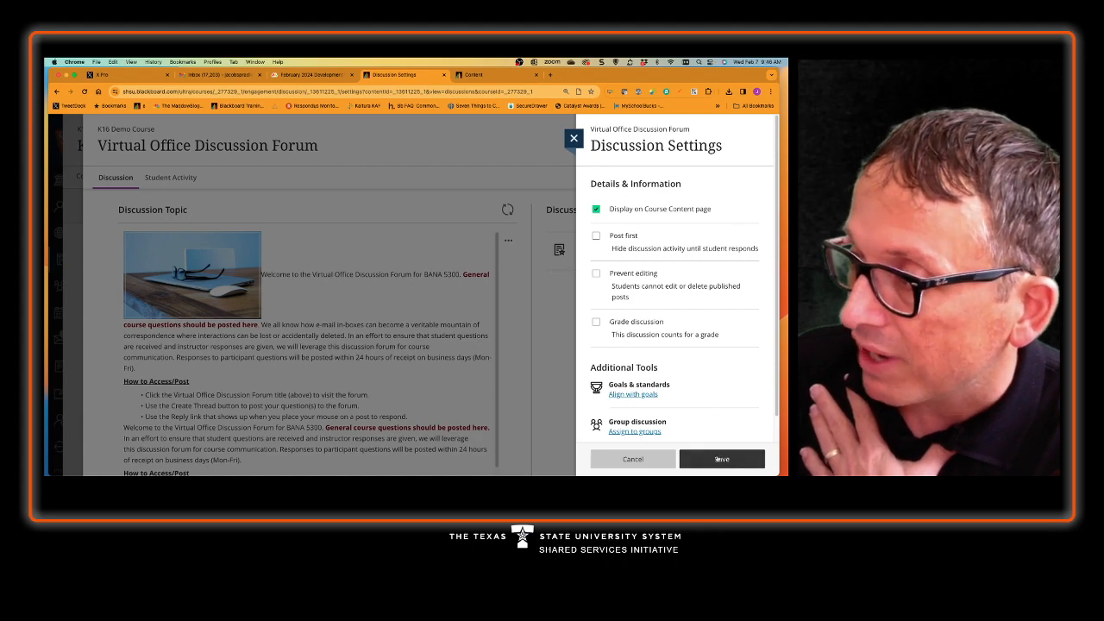
click(719, 459)
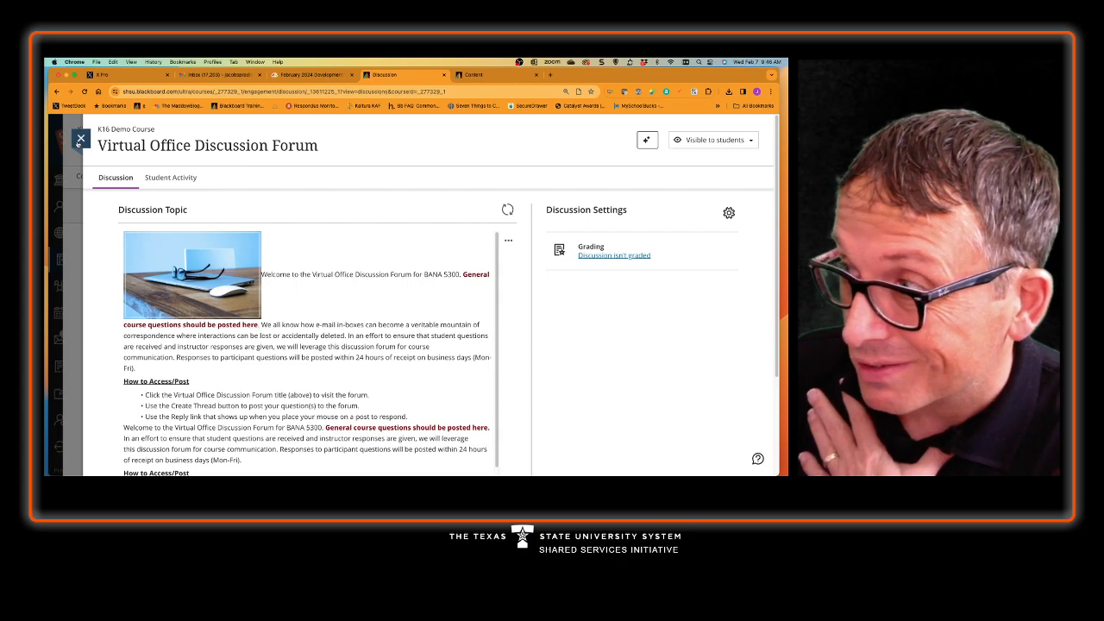
click(80, 140)
- Reopen the K16 Demo Course and locate the Virtual Office Discussion Forum in its course content
click(63, 138)
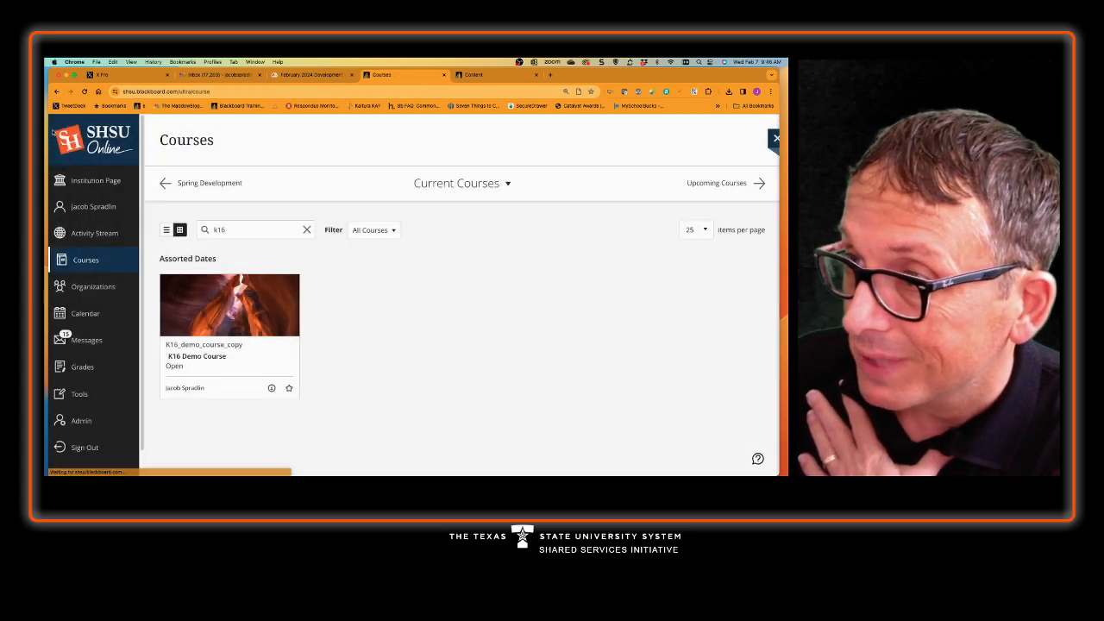
click(252, 353)
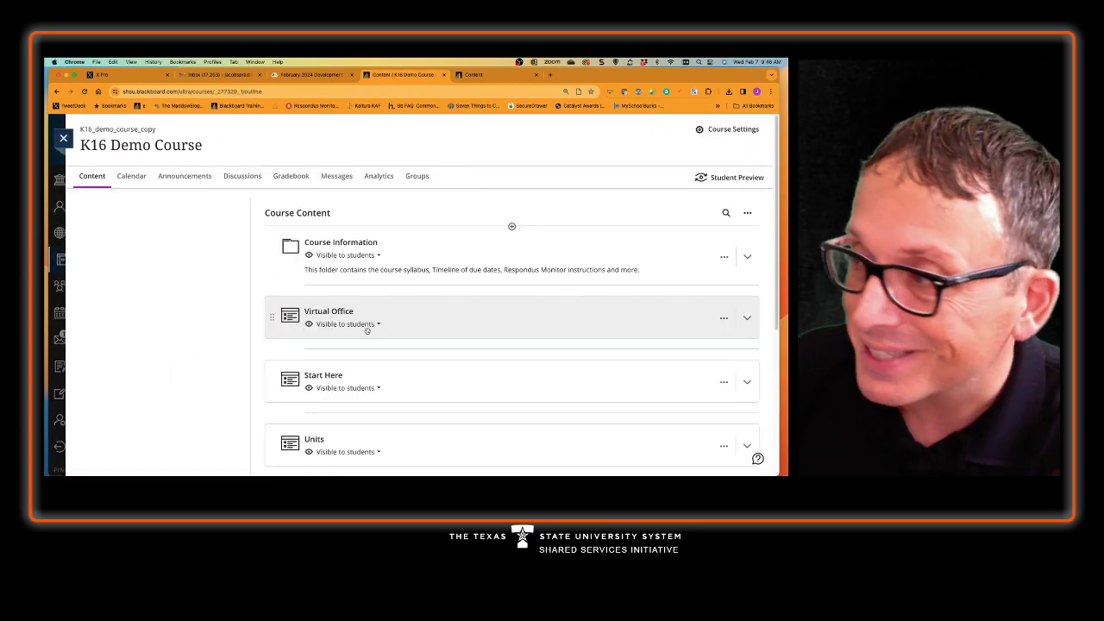
scroll(446, 332, down, 5)
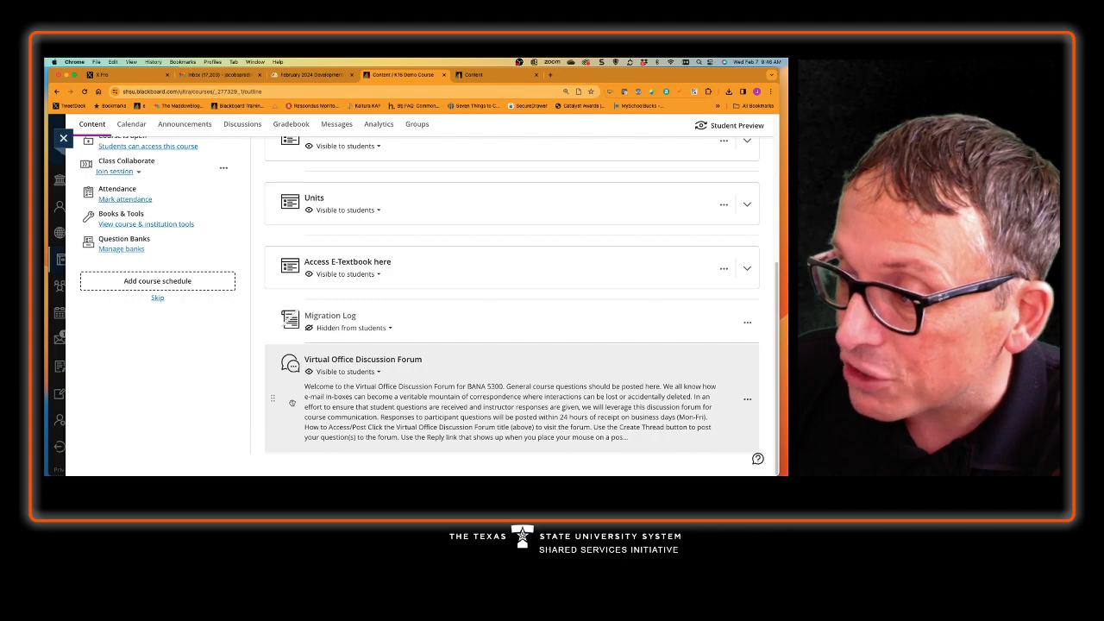
scroll(436, 401, up, 5)
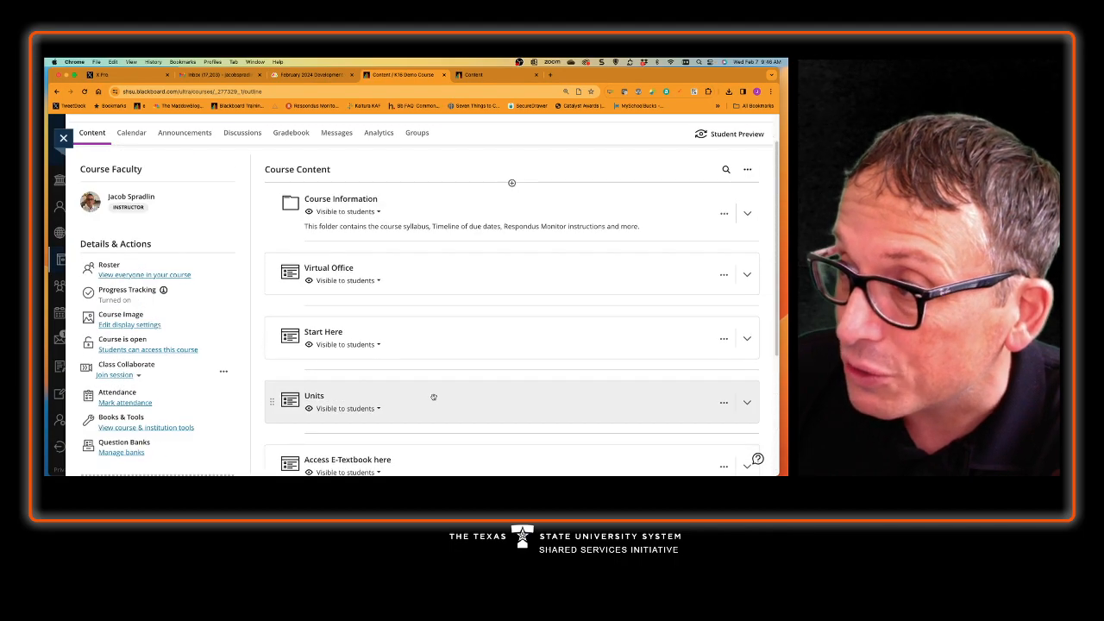
- Check the remaining items in the Virtual Office module and collapse it
click(405, 269)
scroll(406, 278, down, 3)
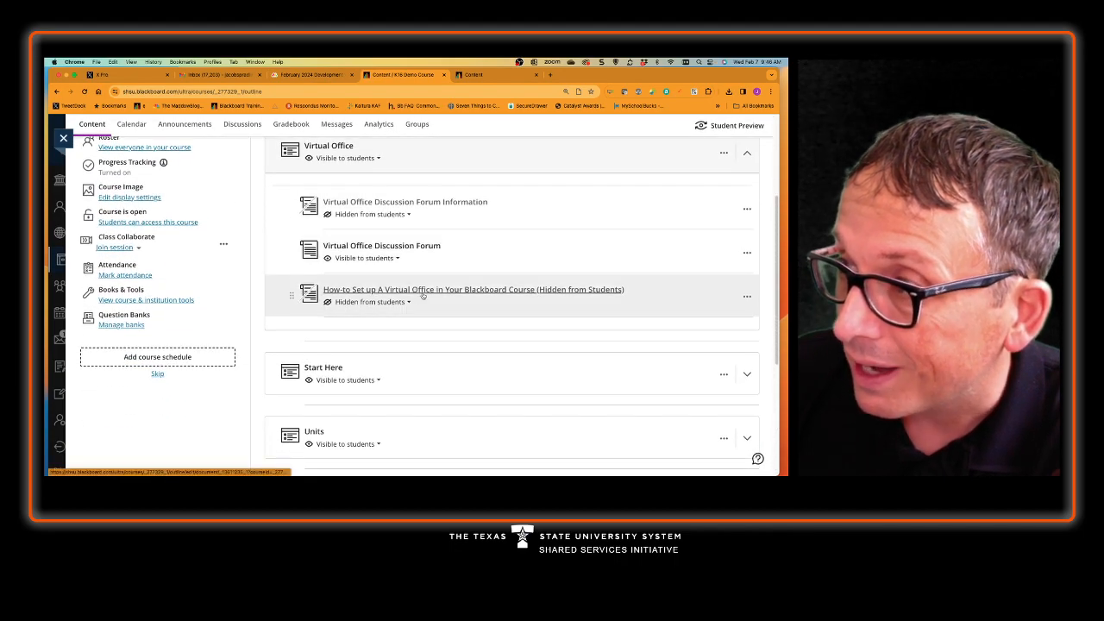
scroll(425, 292, up, 3)
click(437, 251)
- Move the Virtual Office Discussion Forum into the Virtual Office folder inside Course Information, below Contact the Department
click(423, 185)
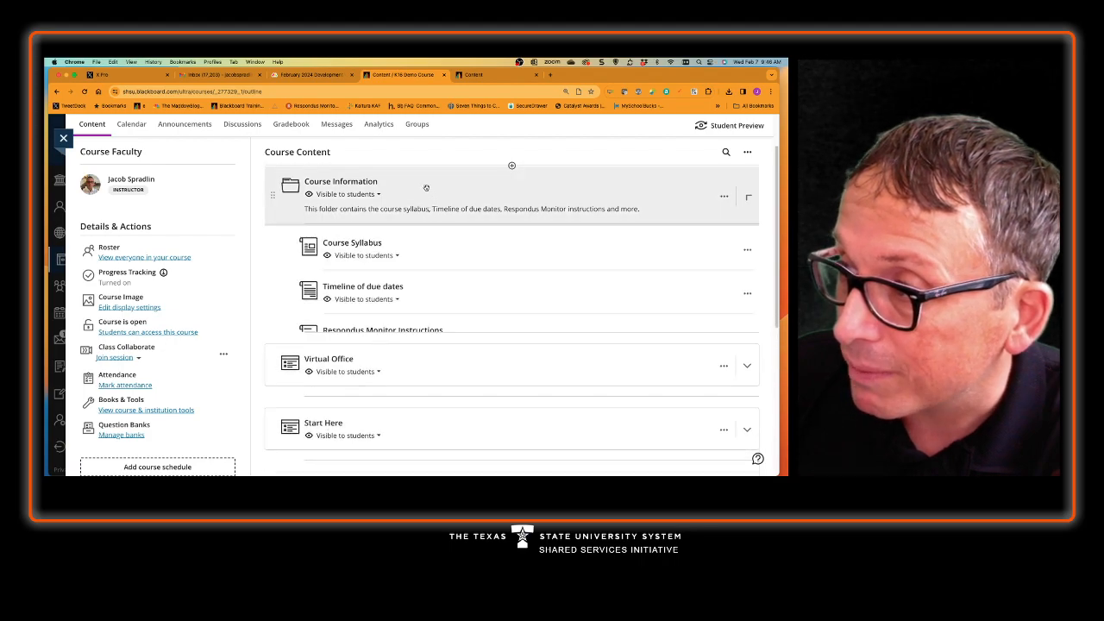
scroll(465, 323, down, 2)
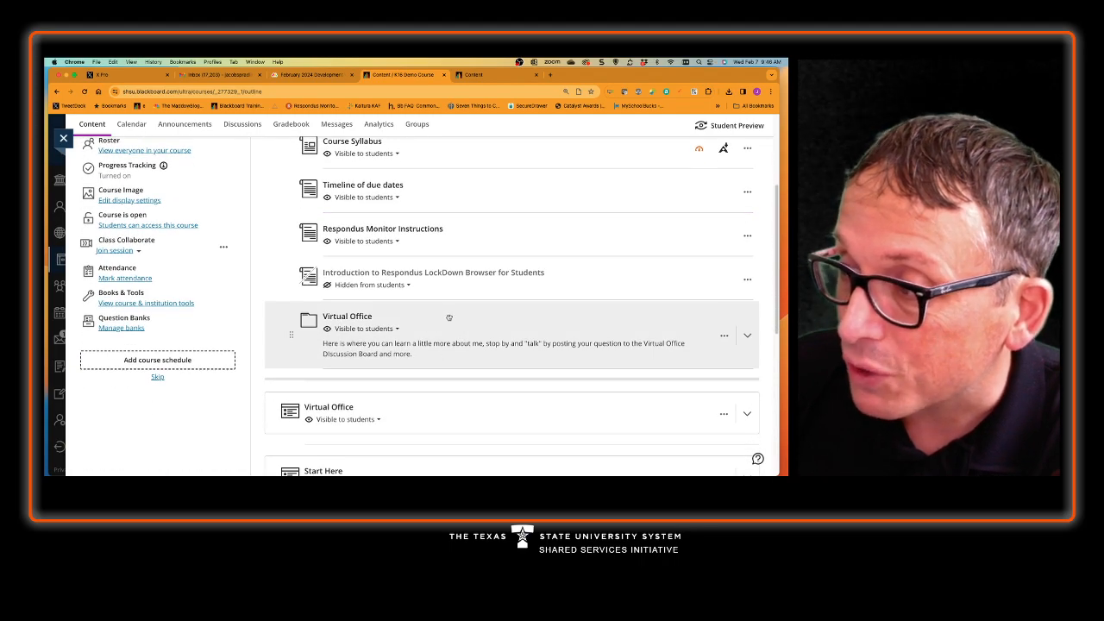
click(449, 317)
scroll(449, 322, down, 6)
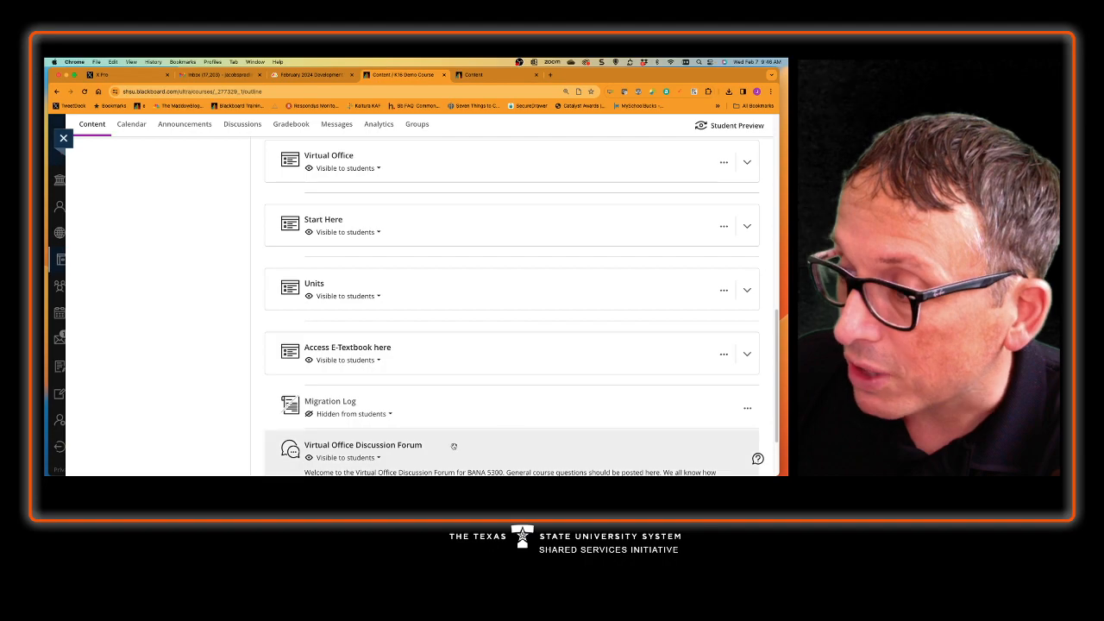
drag(457, 449, 453, 252)
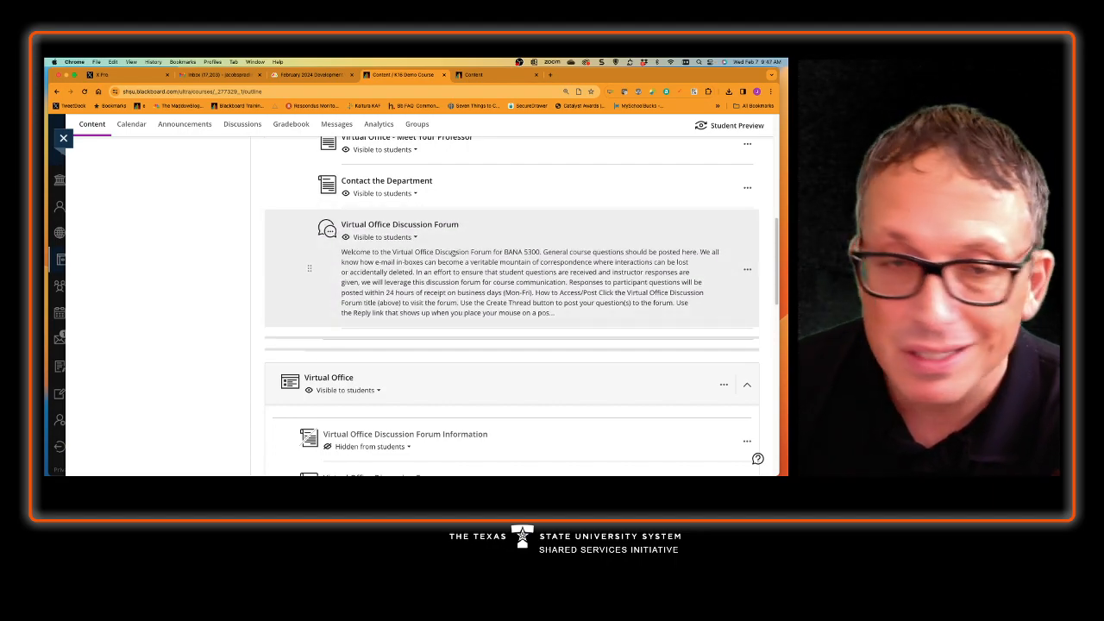
scroll(439, 235, up, 4)
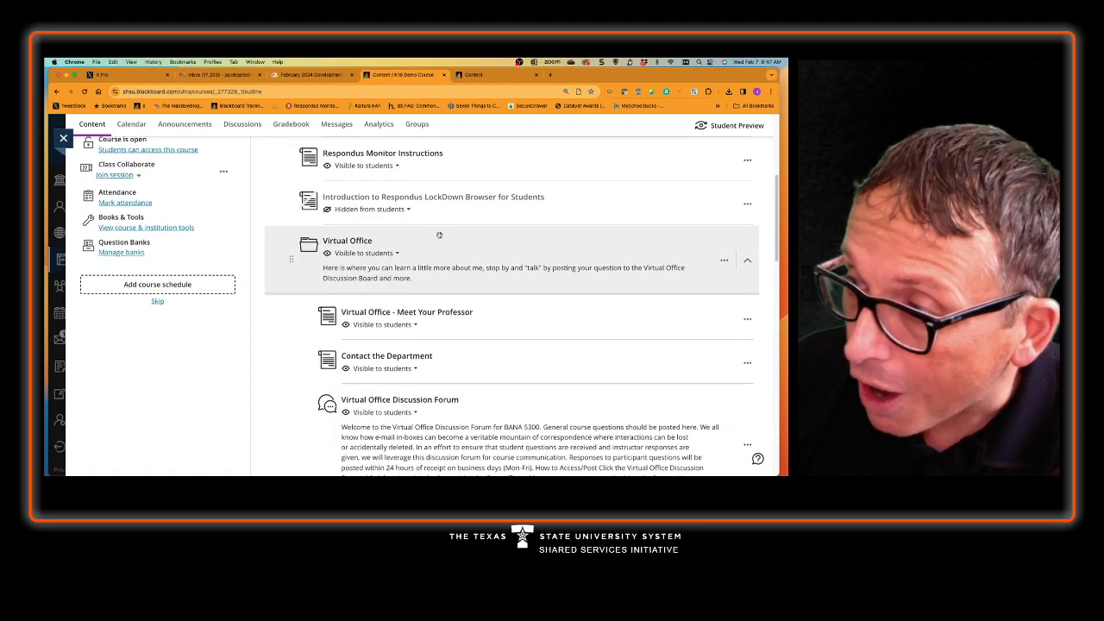
- Check the original BANA 5300 course menu against the K16 Demo Course content and return to the demo course
scroll(439, 235, up, 3)
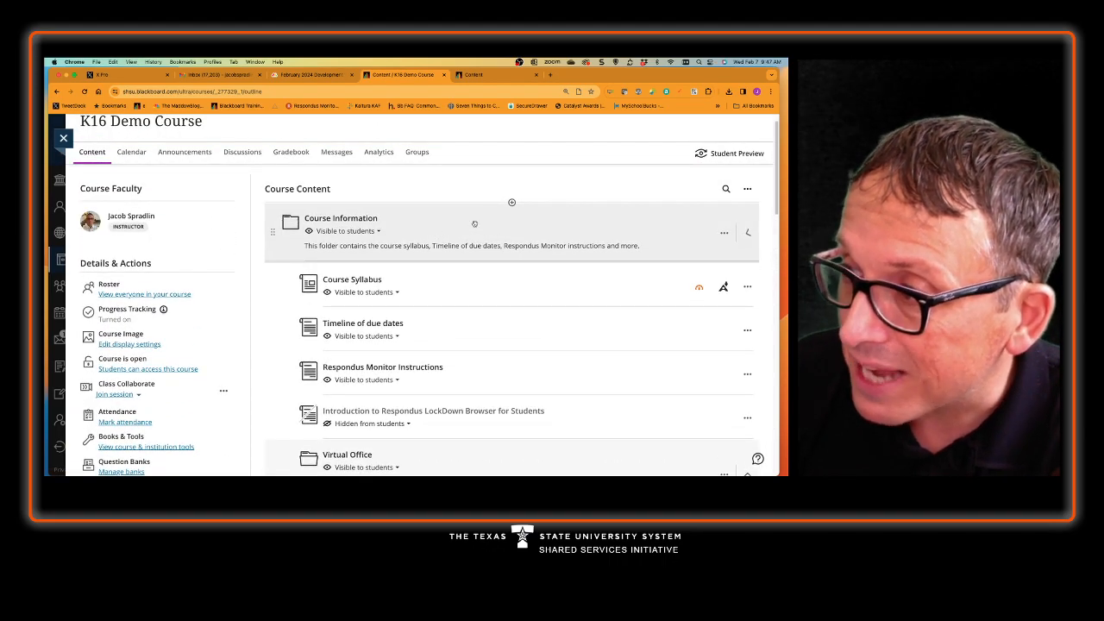
click(473, 74)
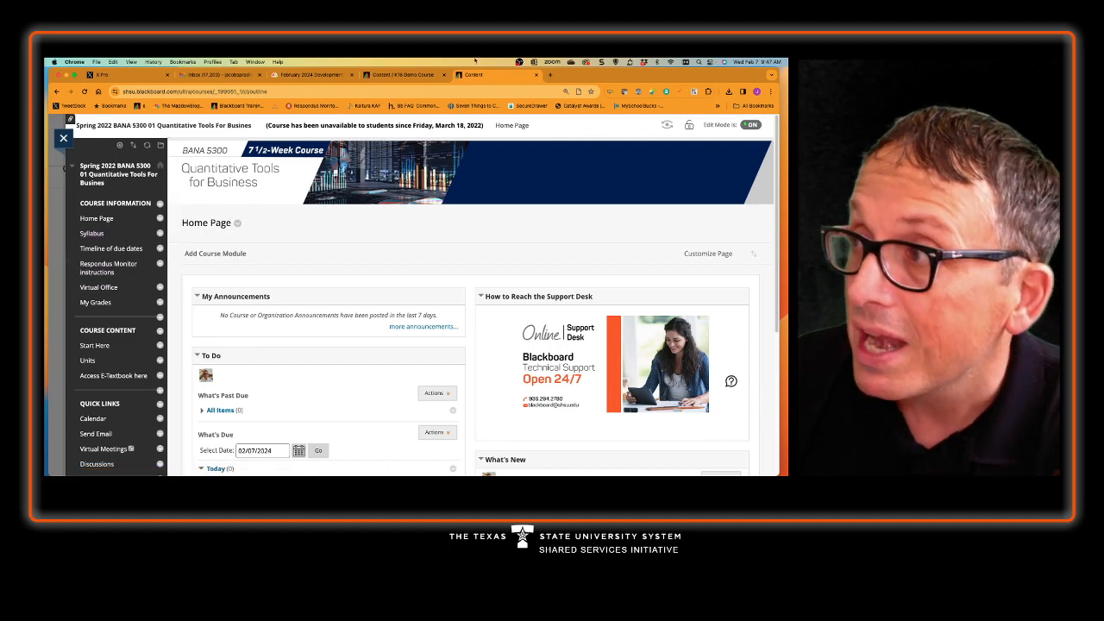
click(405, 74)
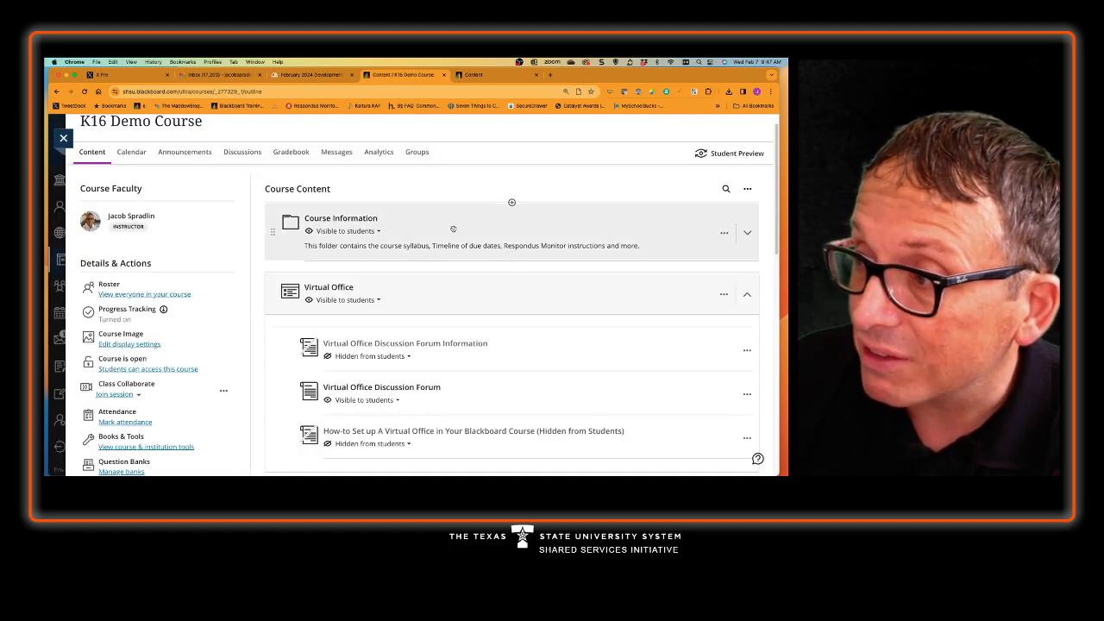
- Delete the leftover Virtual Office learning module together with all the items it contains
click(724, 296)
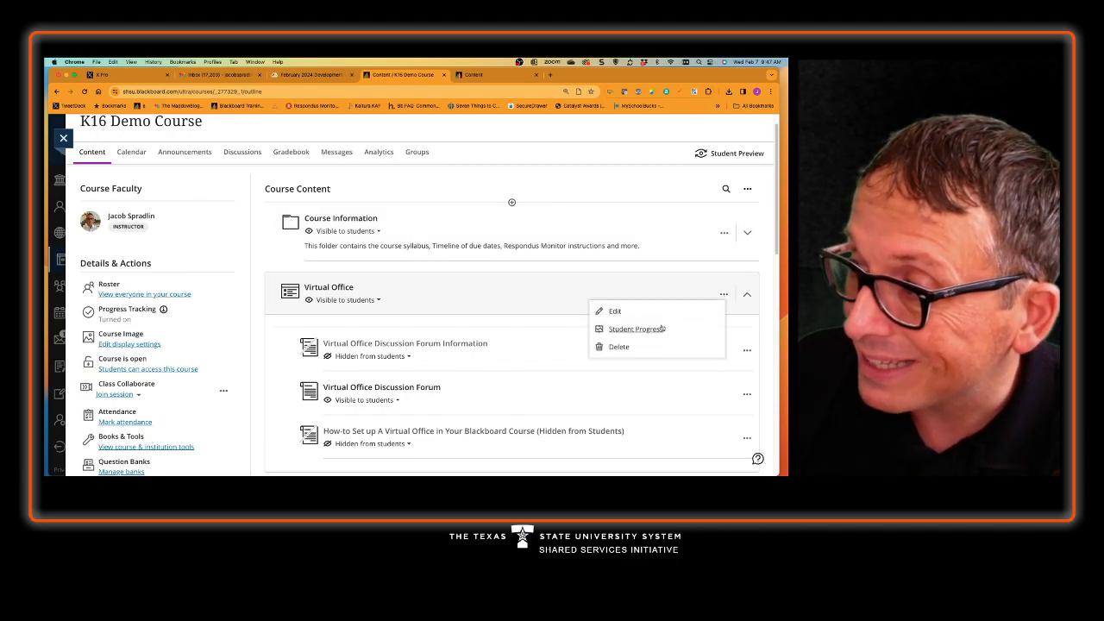
click(649, 346)
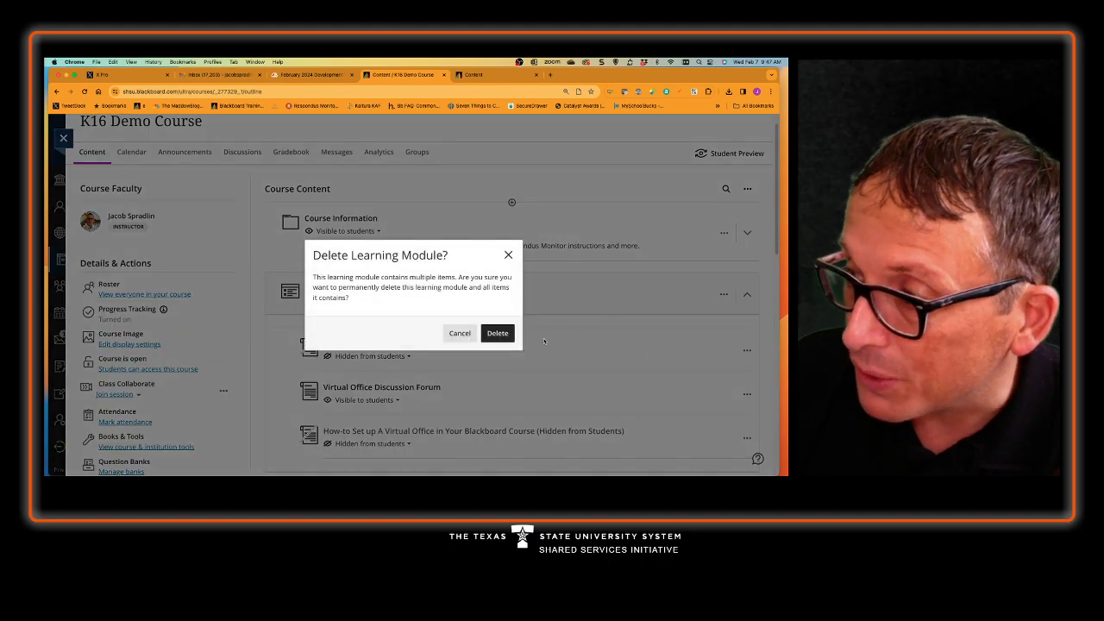
click(500, 333)
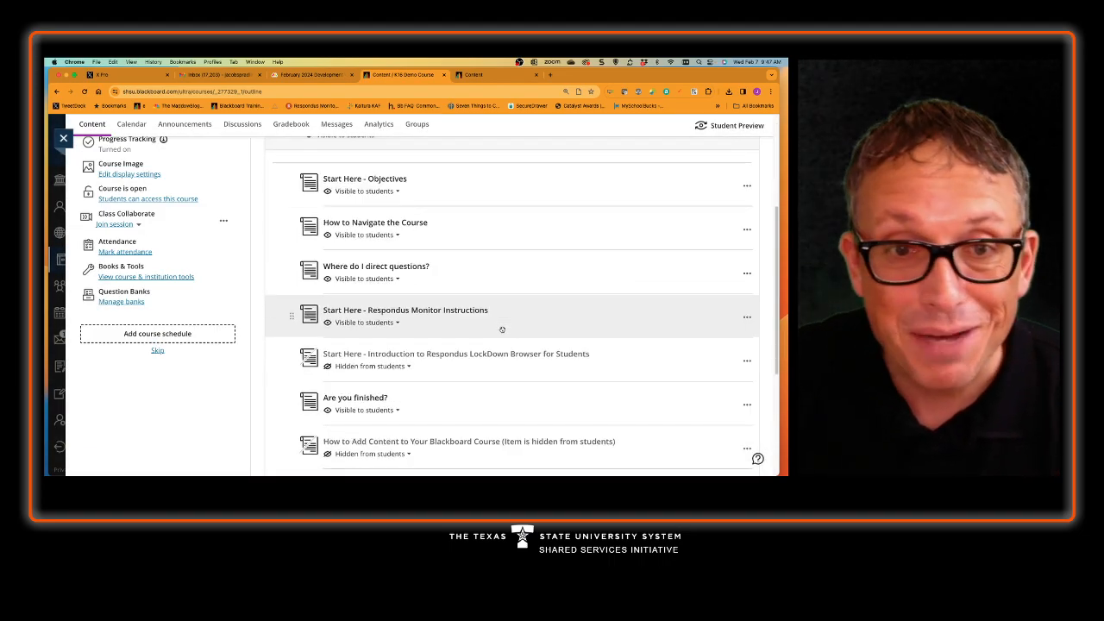
- Collapse the Start Here module and compare the demo course's outline with the original BANA 5300 course menu
scroll(441, 307, up, 3)
click(447, 314)
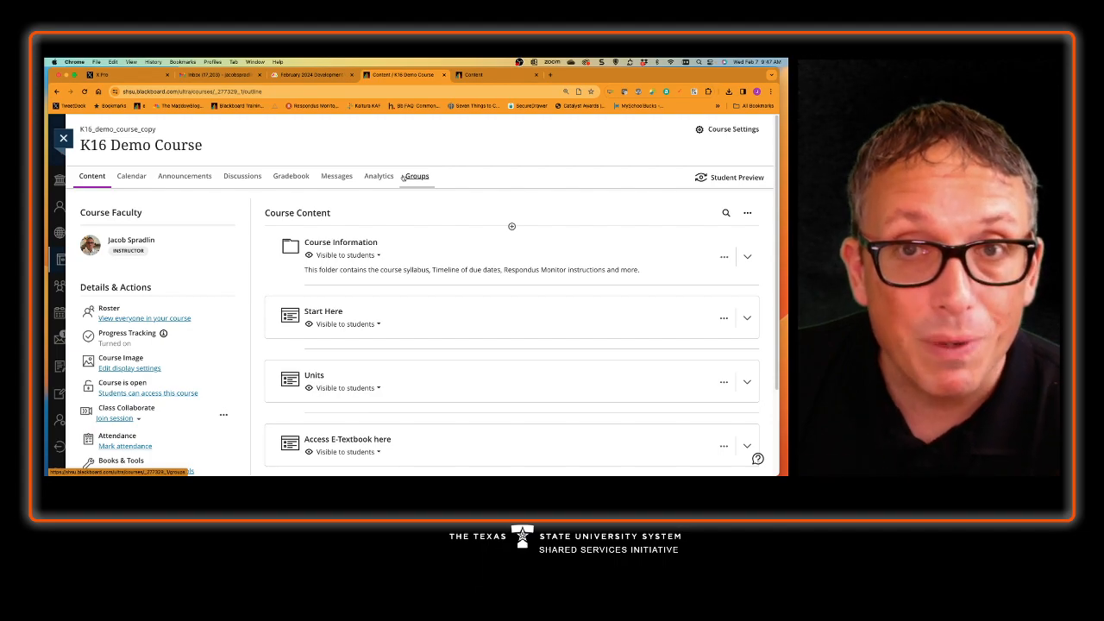
click(488, 76)
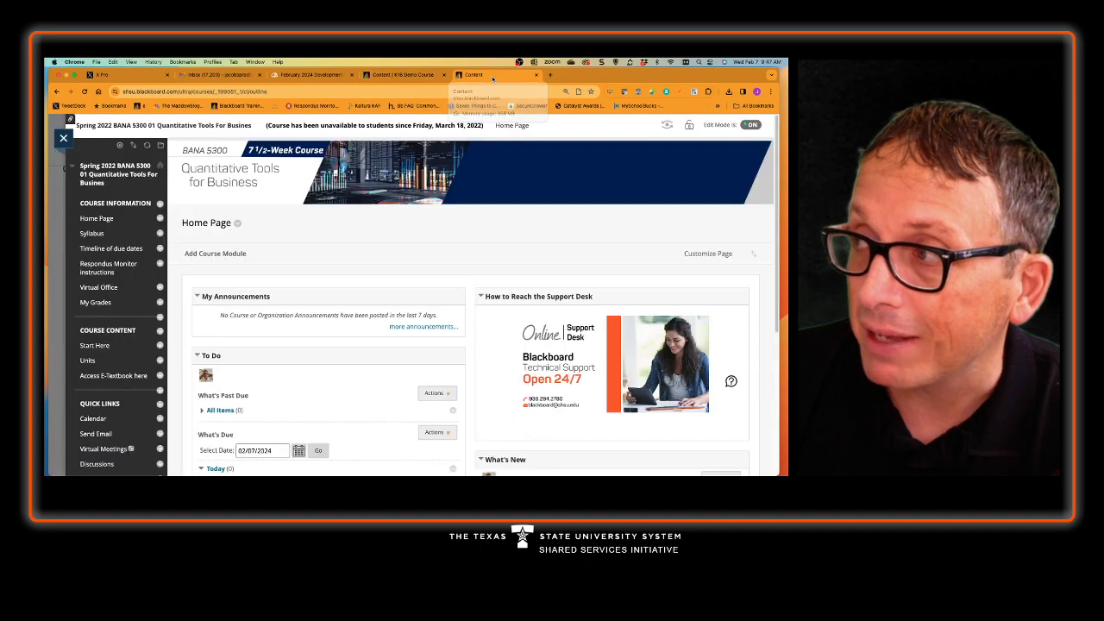
click(404, 75)
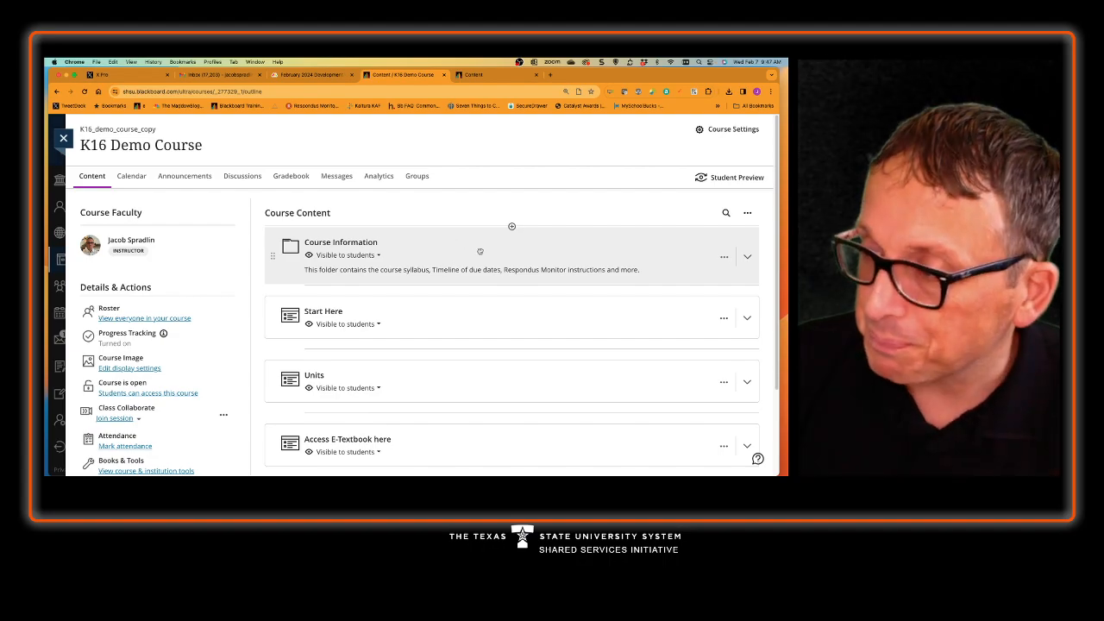
- Review the items in the Course Information folder and its nested Virtual Office folder, and collapse both folders
scroll(449, 258, down, 1)
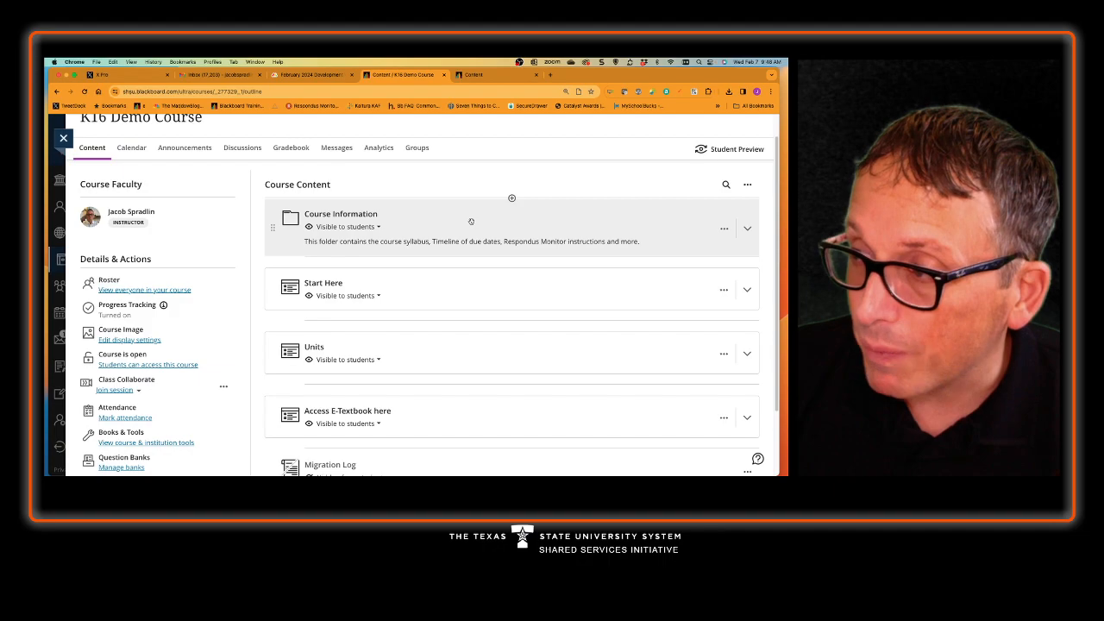
click(471, 222)
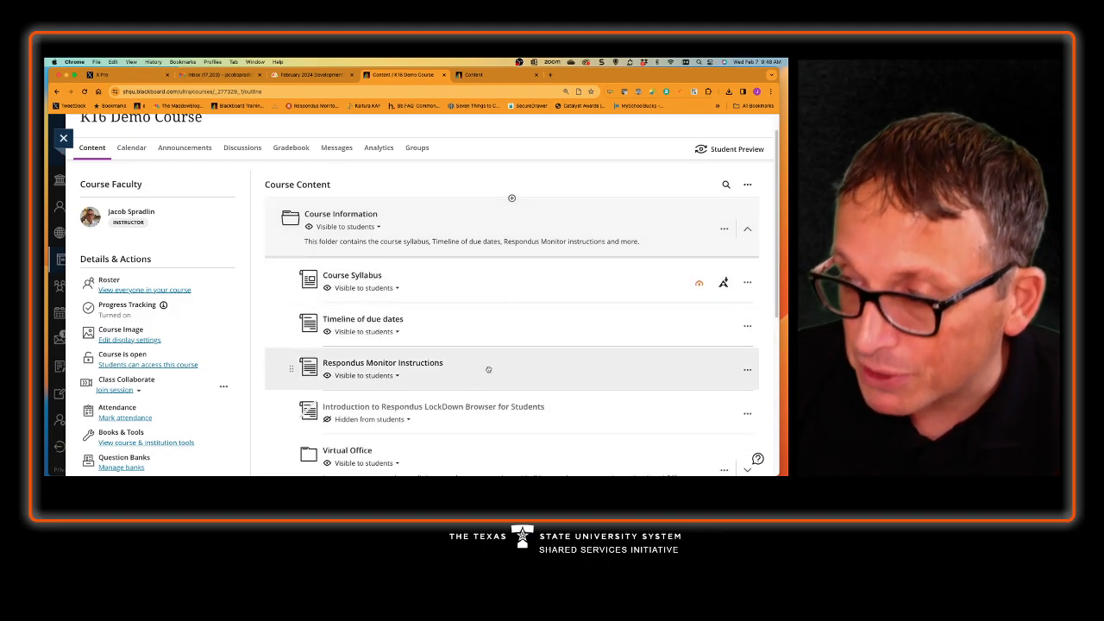
scroll(542, 360, down, 2)
click(458, 337)
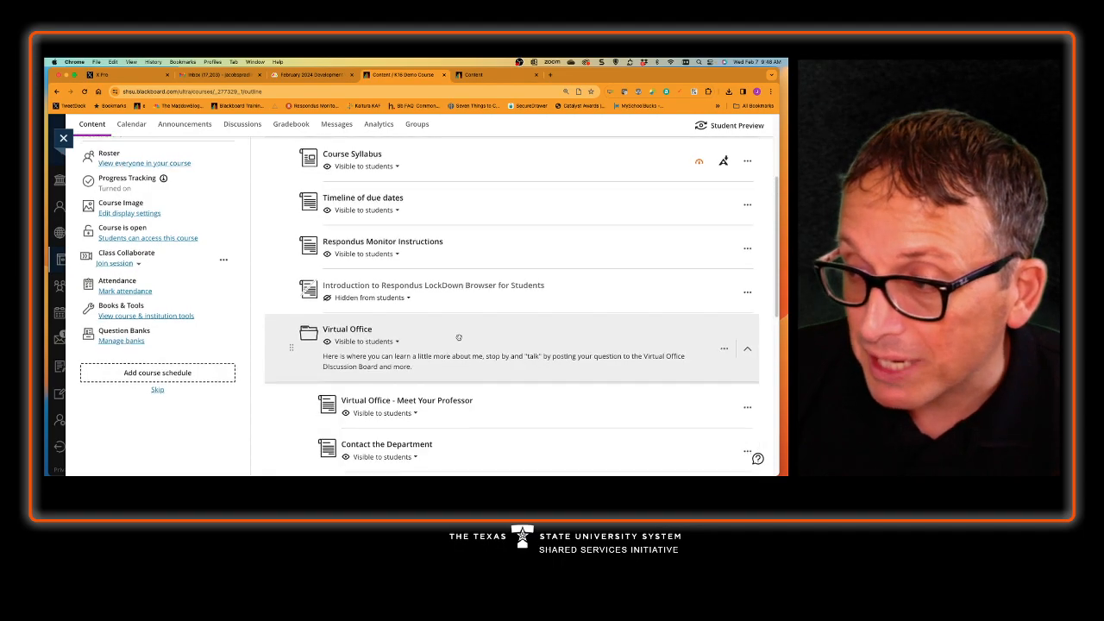
scroll(458, 338, down, 4)
scroll(458, 338, up, 1)
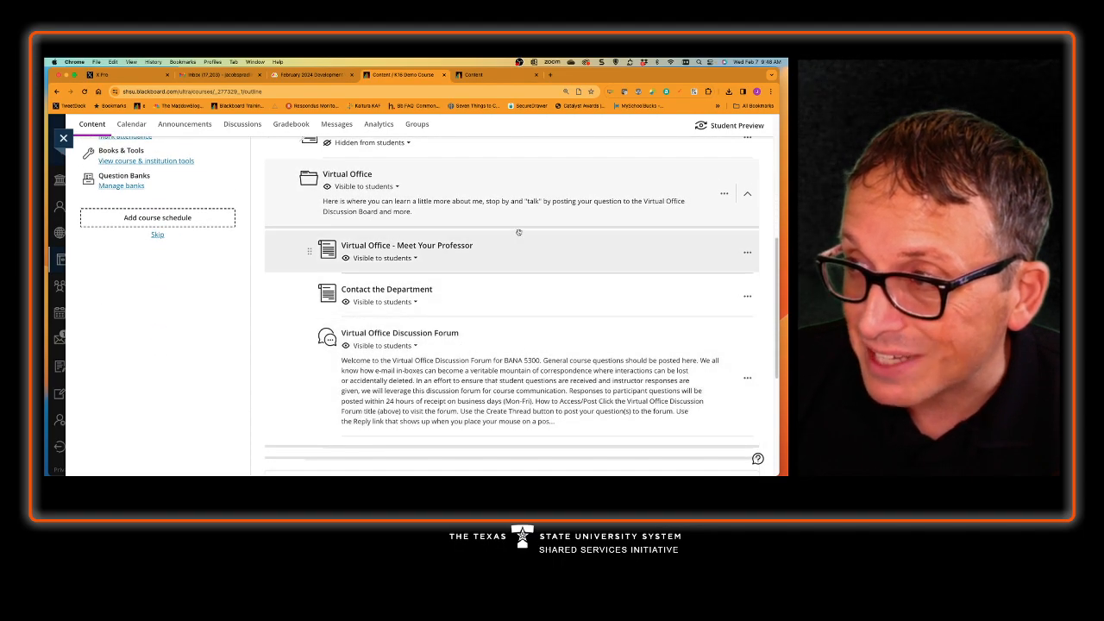
click(497, 181)
scroll(497, 226, up, 8)
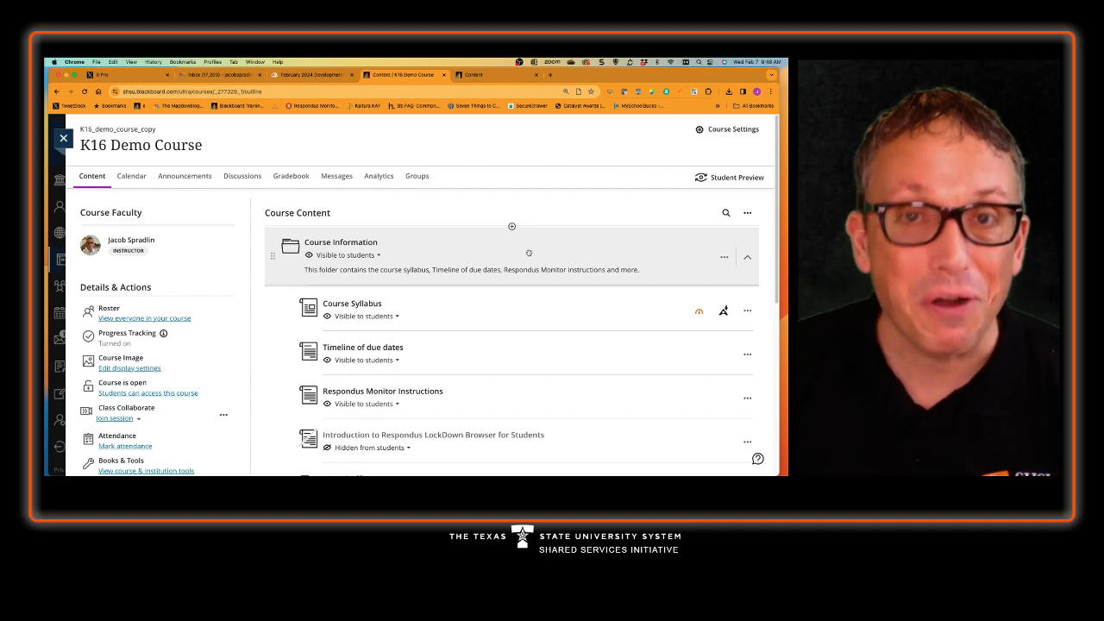
click(529, 251)
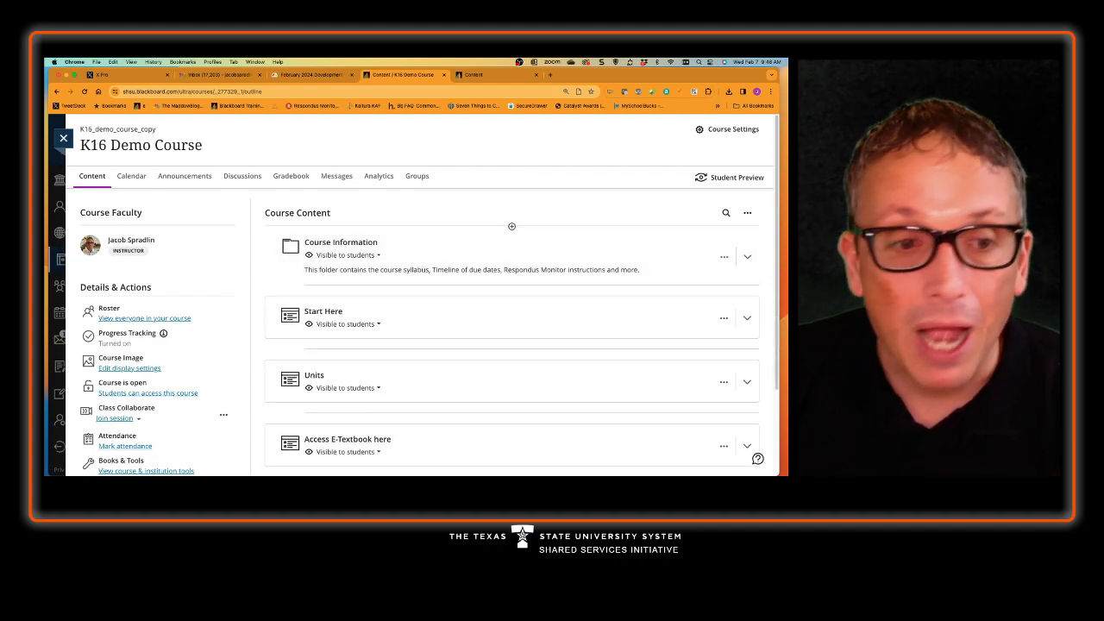